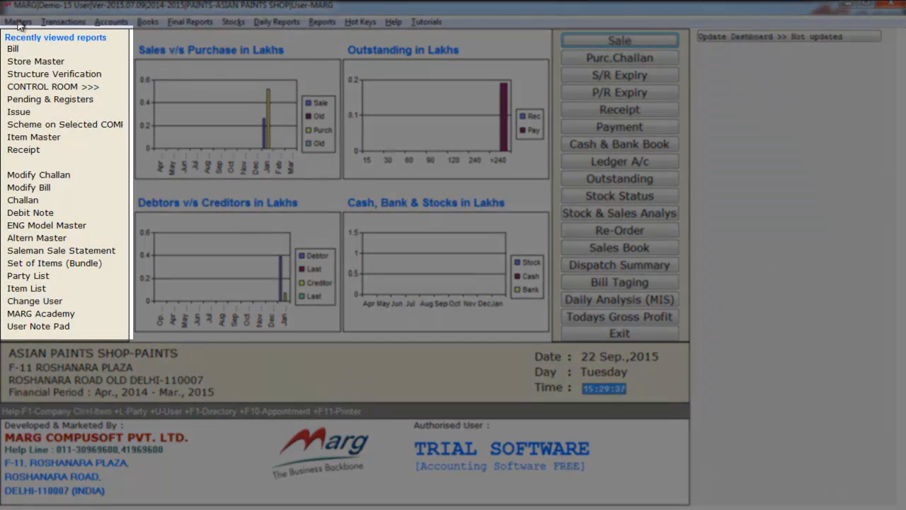
Step: Refresh the dashboard so it shows 2 sales bills worth 26000 and a 47640 stock value
click(779, 37)
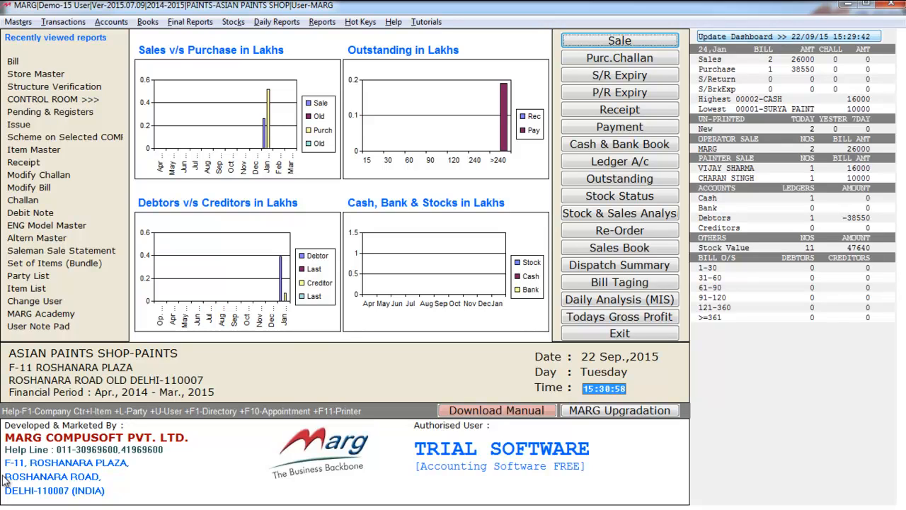
click(18, 22)
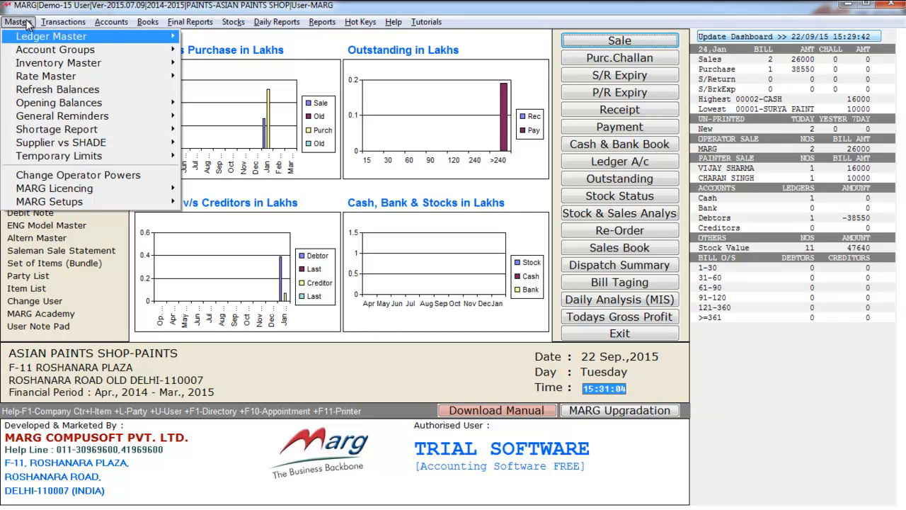
Step: Start a new ledger with code 1 and the customer's name, advancing past Station to Under Group
key(Right)
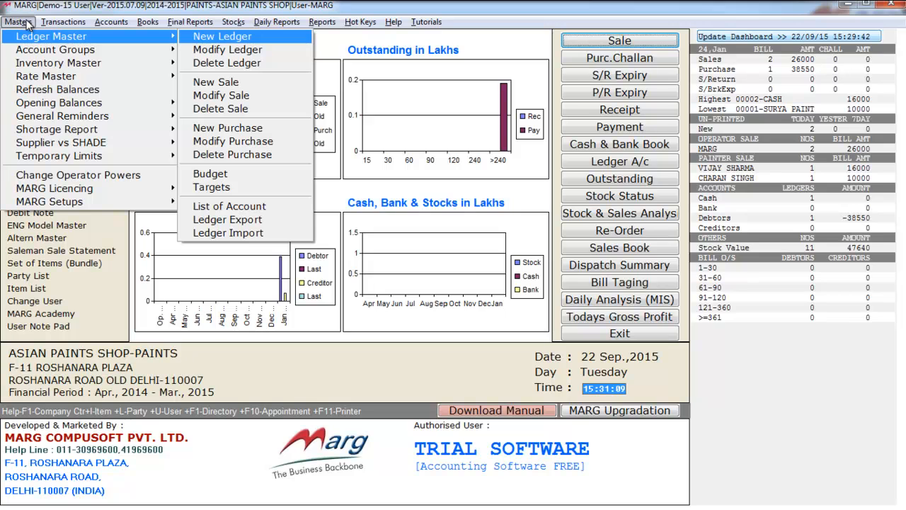
key(Return)
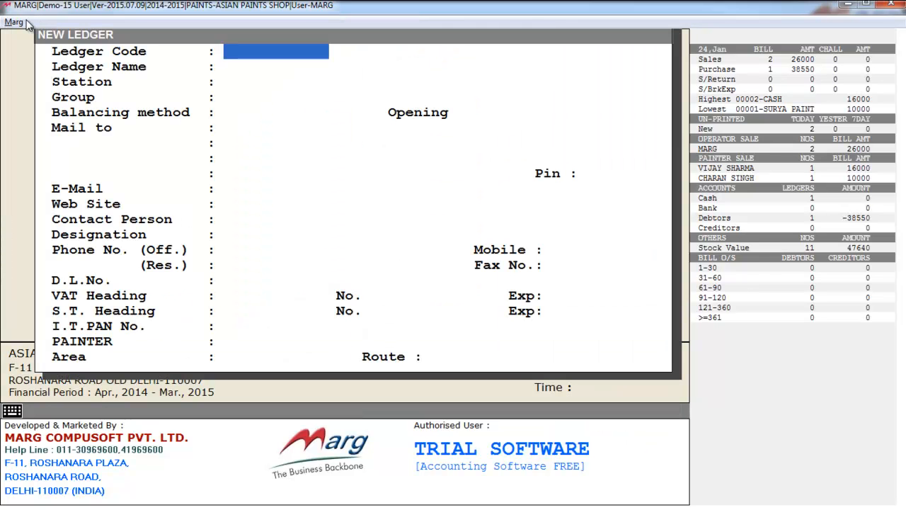
text(1)
key(Return)
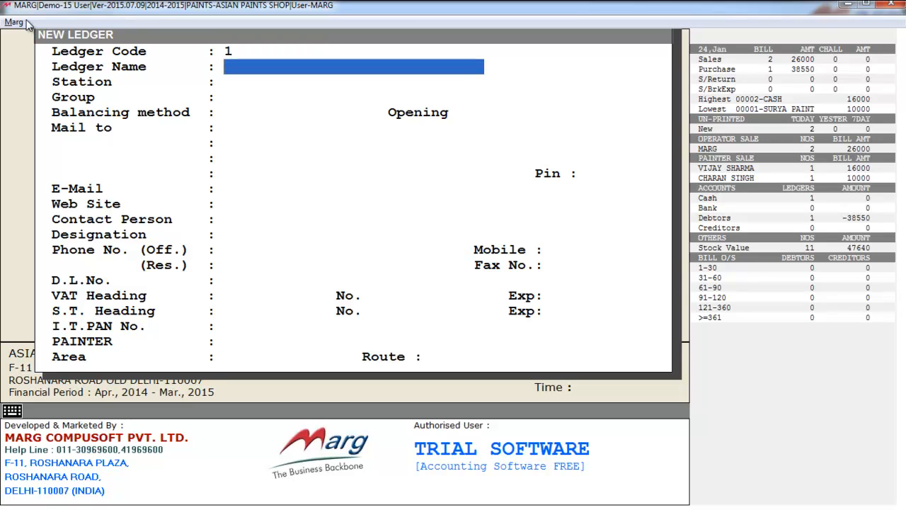
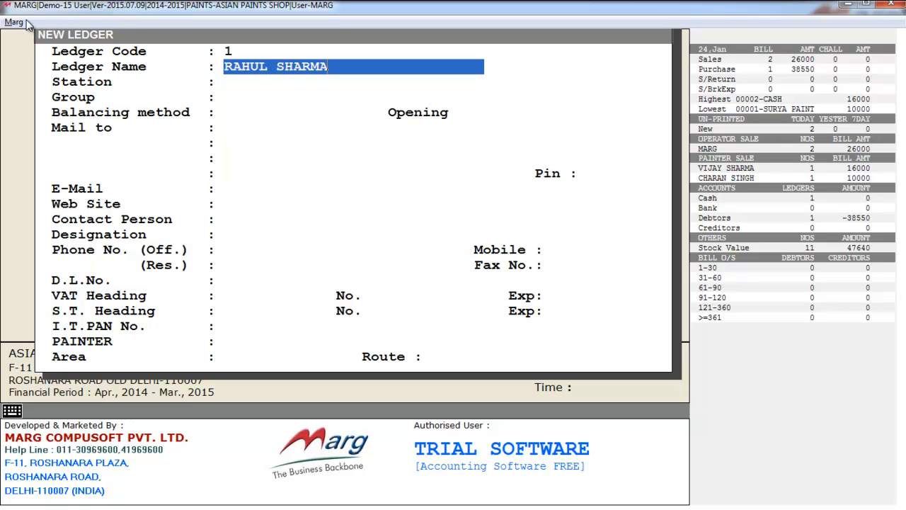
key(Return)
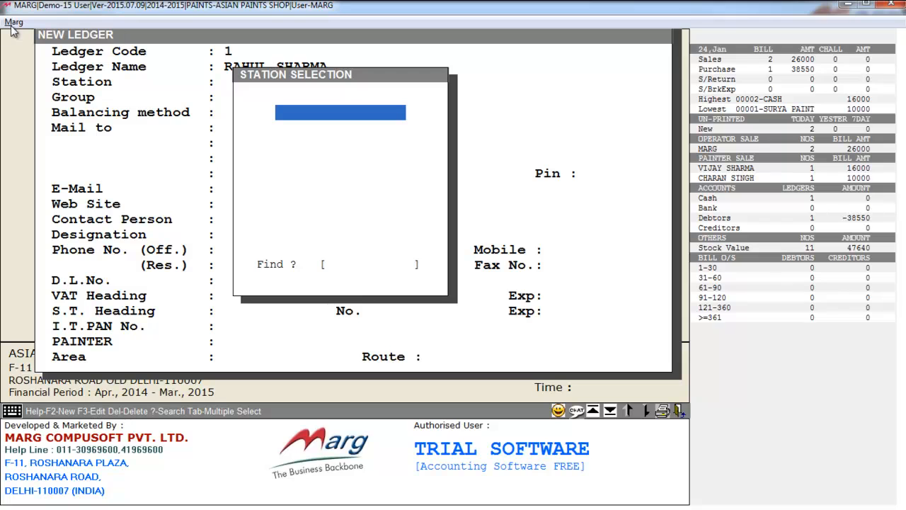
key(Return)
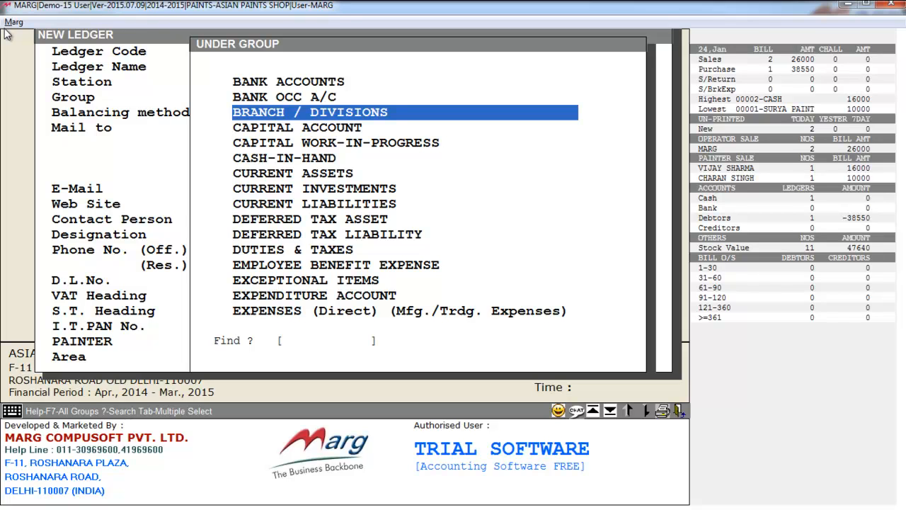
Step: Place the ledger under SUNDRY DEBTORS with Bill by Bill balancing and a 0.00 Dr opening balance
text(SUNDR)
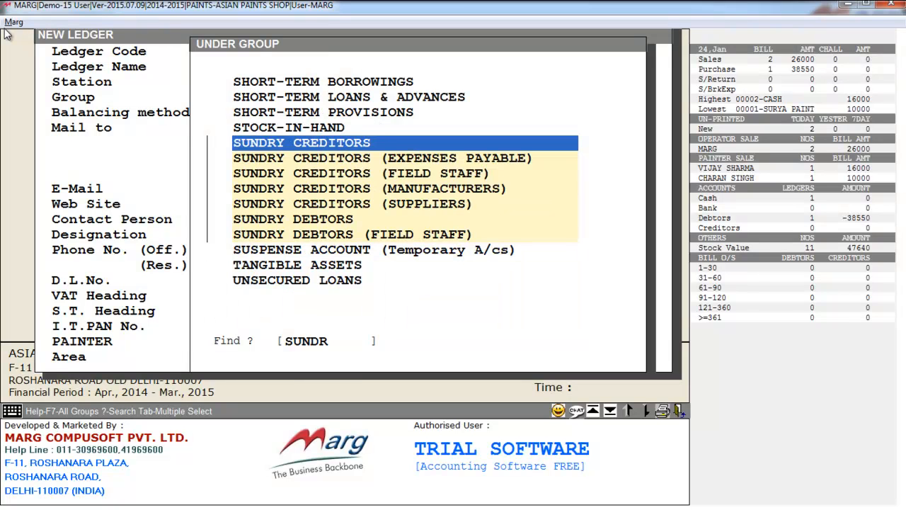
key(Down)
key(Down)
key(Down)
key(Down)
key(Down)
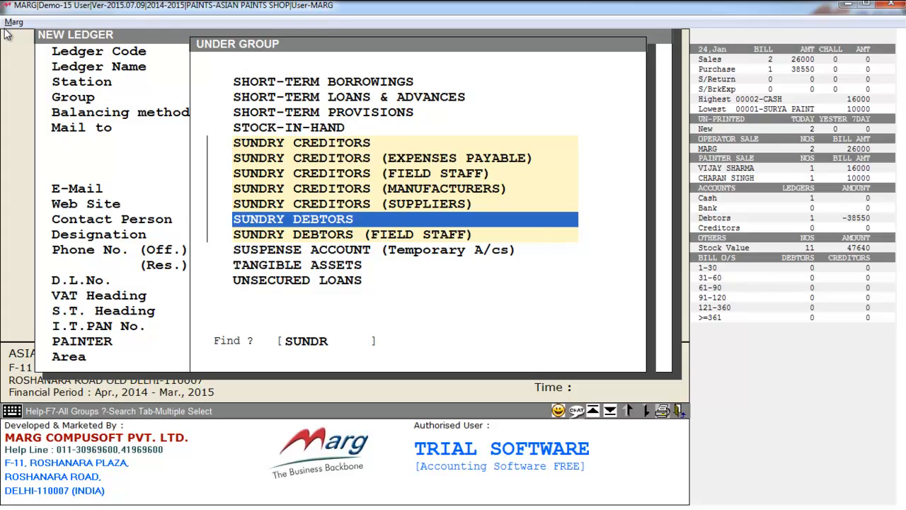
key(Return)
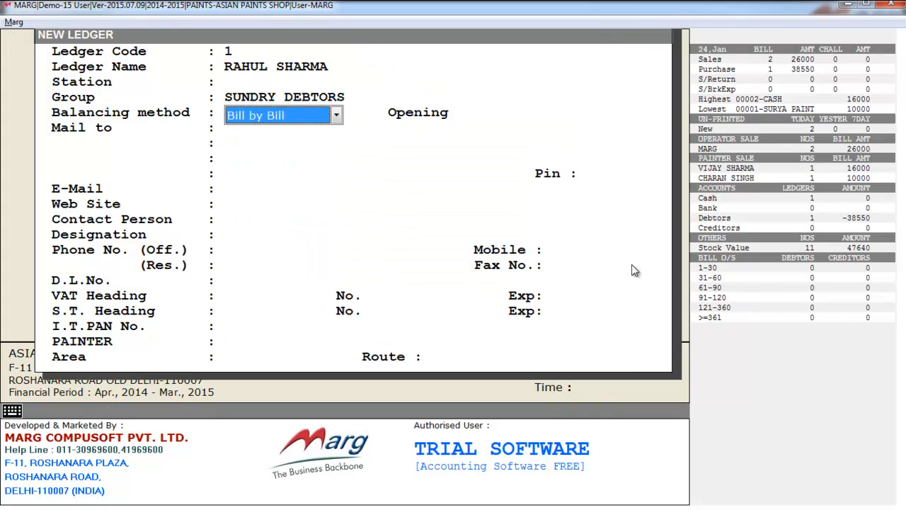
click(295, 115)
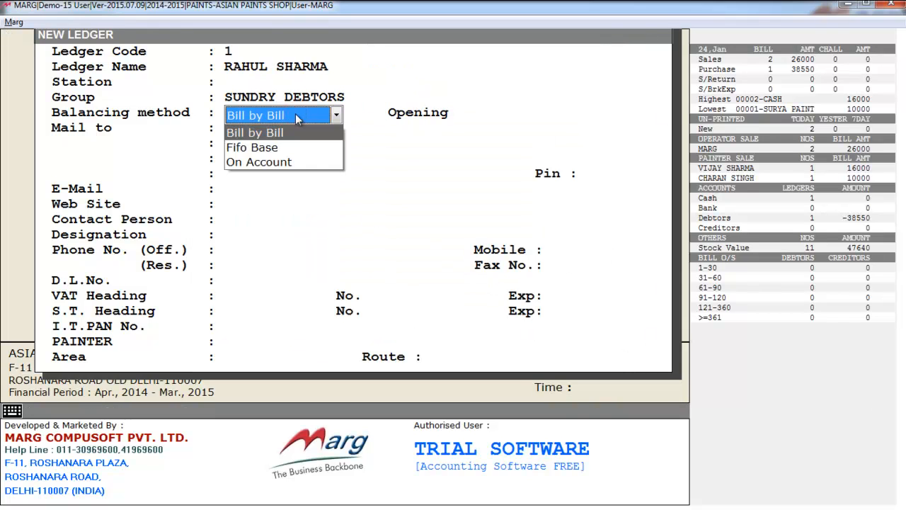
click(296, 115)
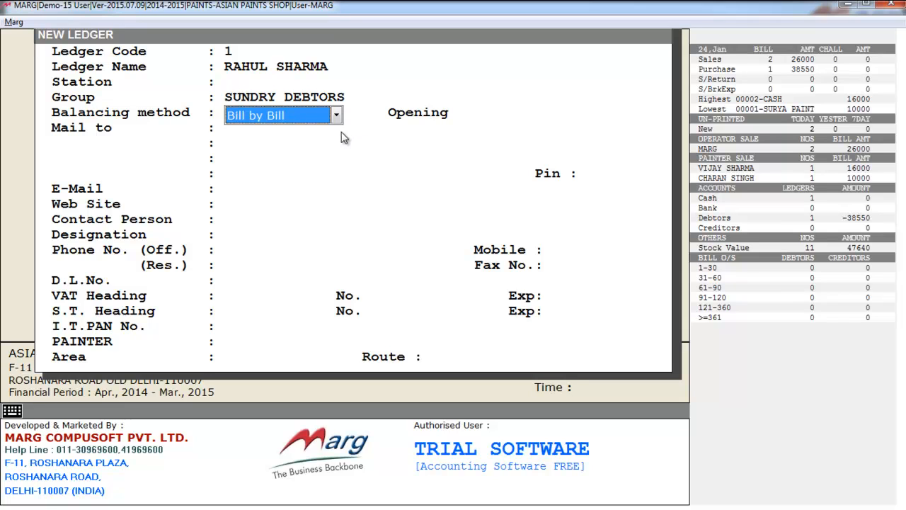
key(Return)
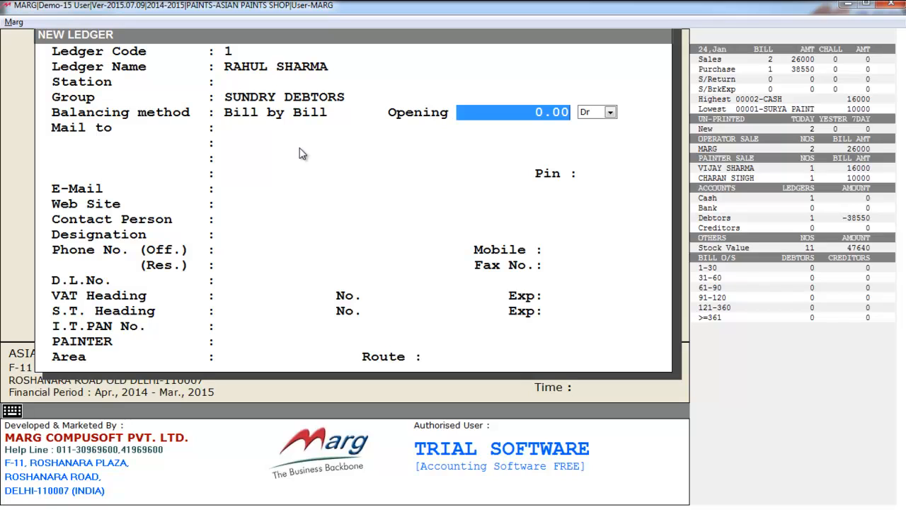
key(Return)
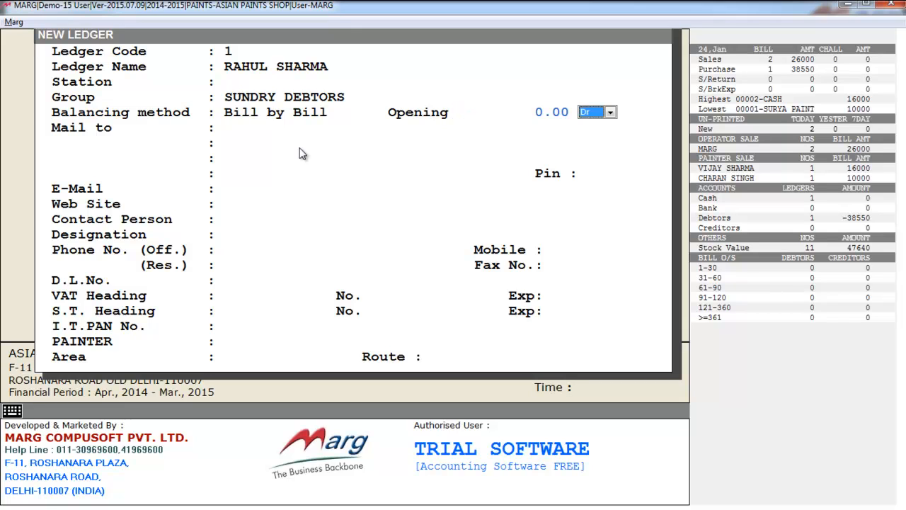
key(Return)
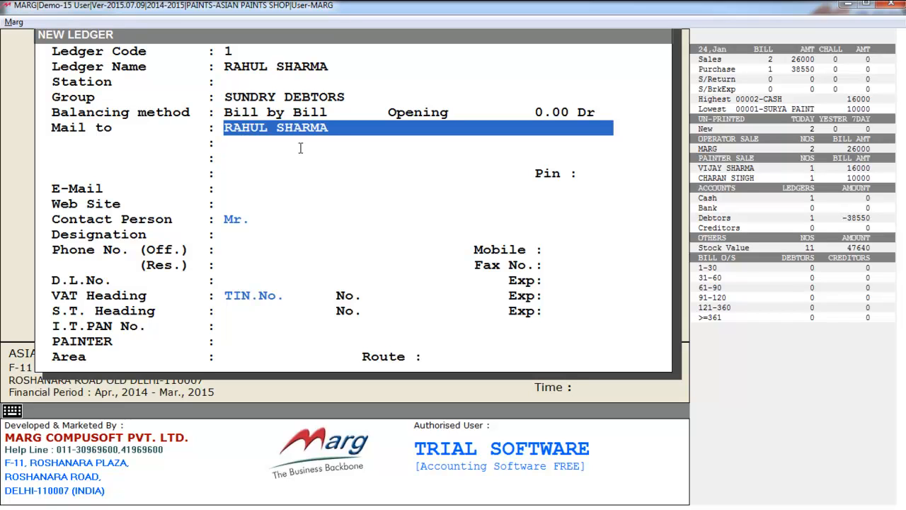
Step: Leave mailing name, address and contact fields at their defaults and save the ledger
key(Return)
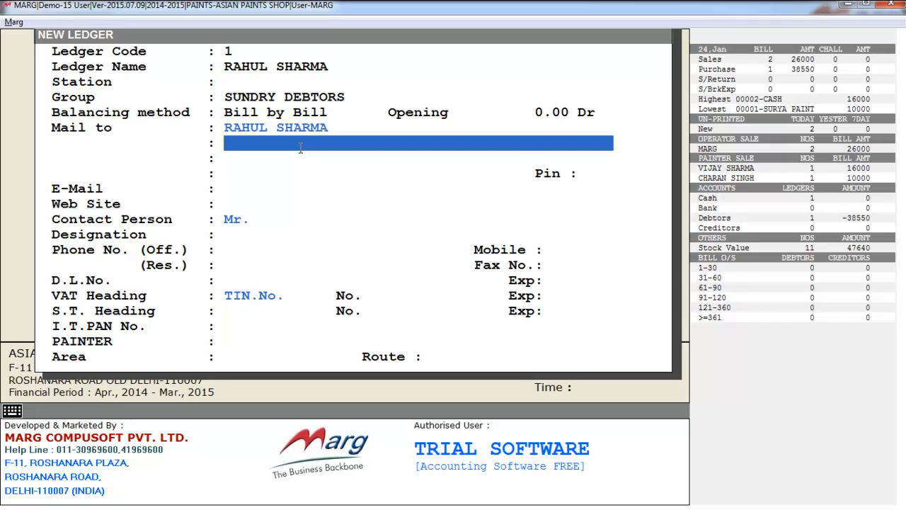
key(Return)
key(Return)
key(Return)
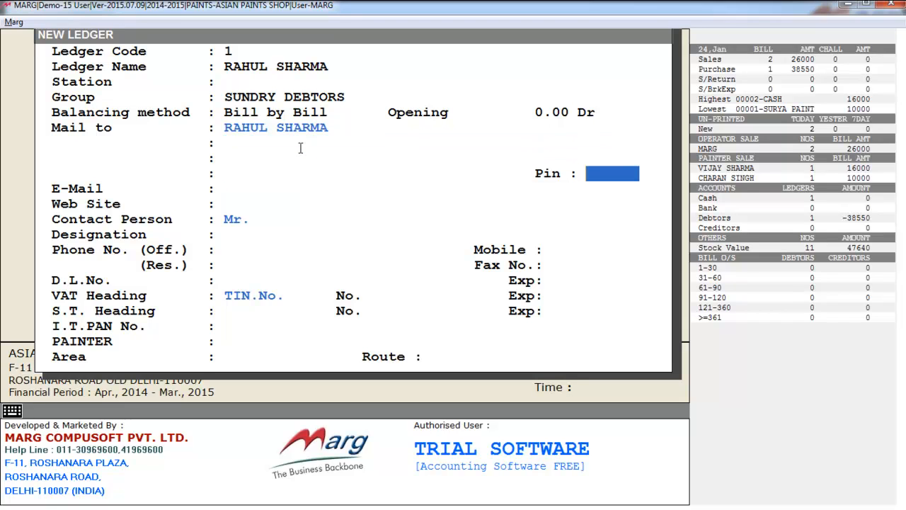
key(Return)
key(Return)
key(Return)
key(Return)
key(Return)
key(Return)
key(Return)
key(Return)
key(Return)
key(Return)
key(Down)
key(Down)
key(Return)
key(Return)
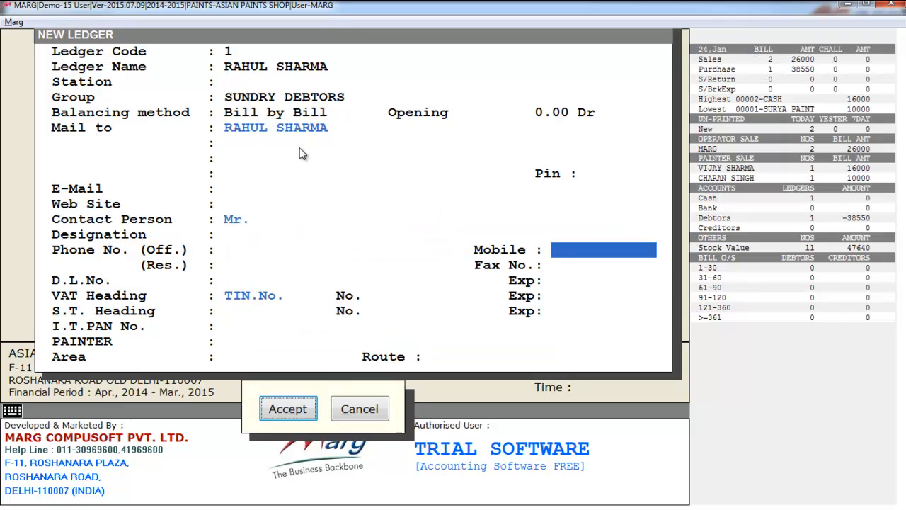
key(Return)
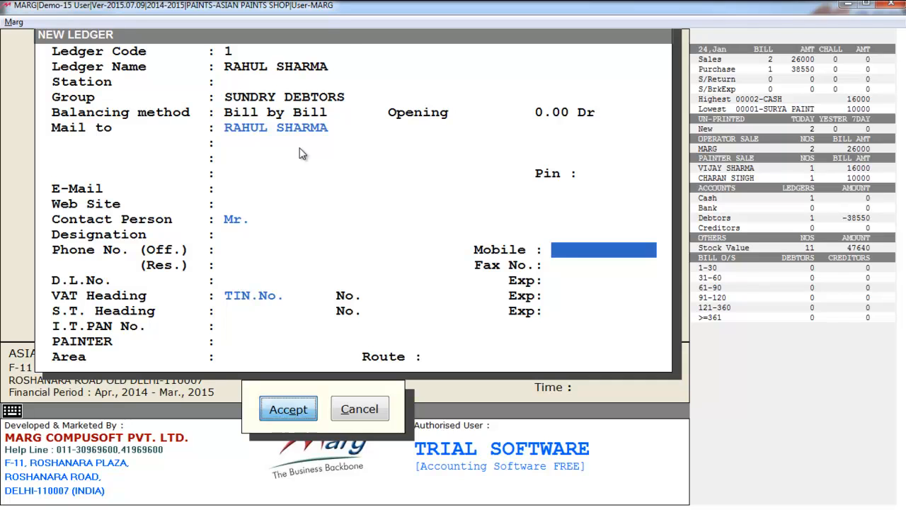
key(Escape)
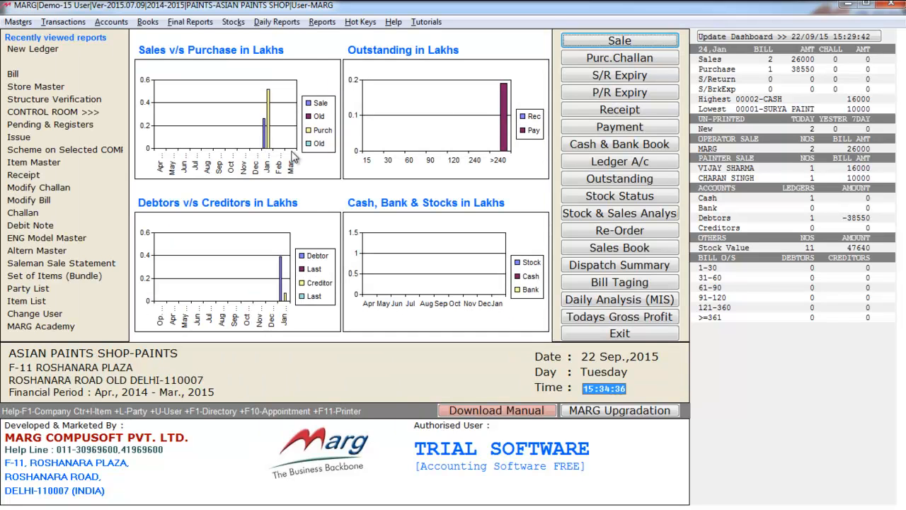
Step: Review the Ledger Master options: modify, delete, purchase ledger, sales targets, export and import
click(20, 21)
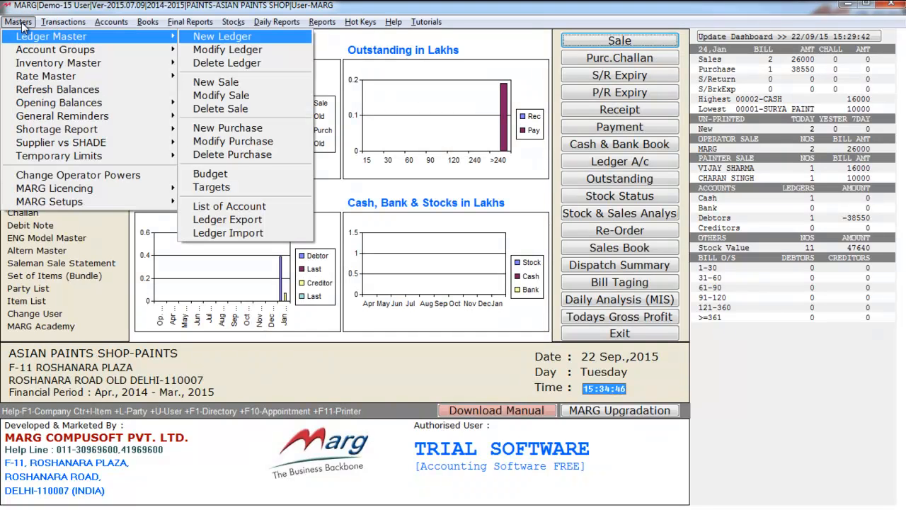
key(Down)
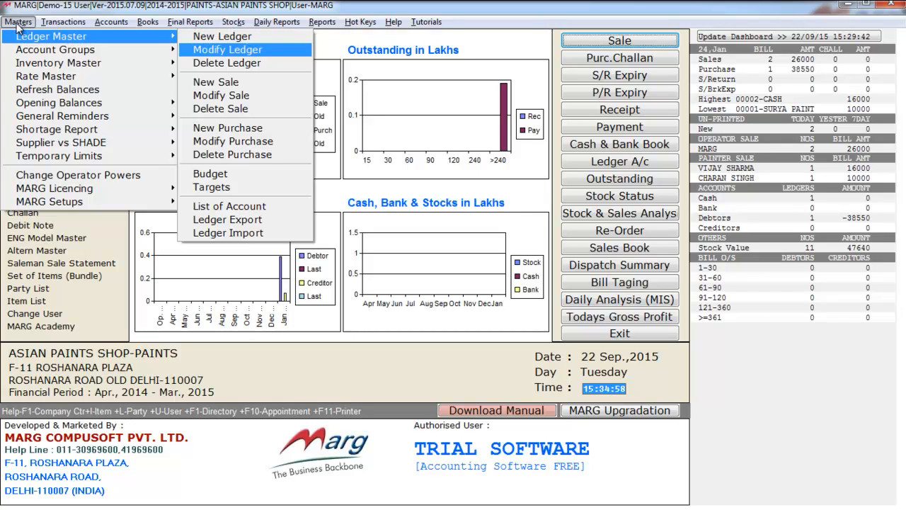
key(Down)
key(Down)
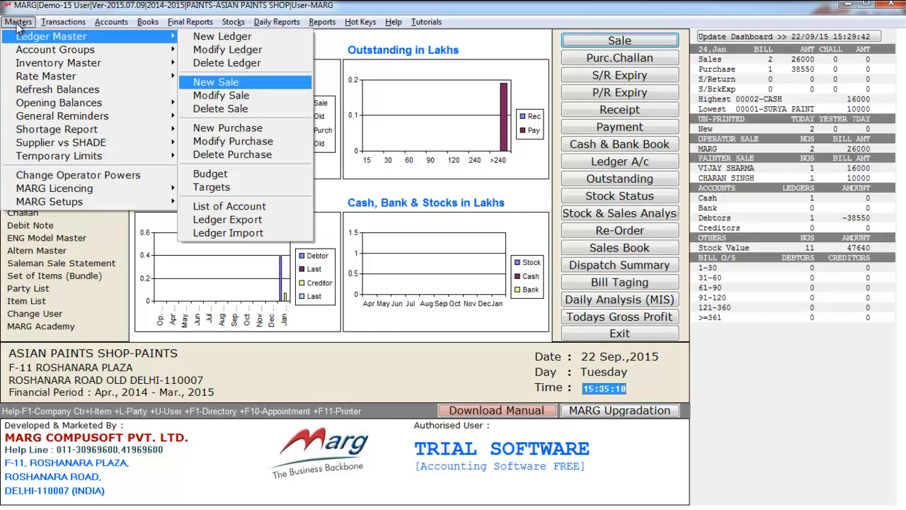
key(Down)
key(Down)
key(Down)
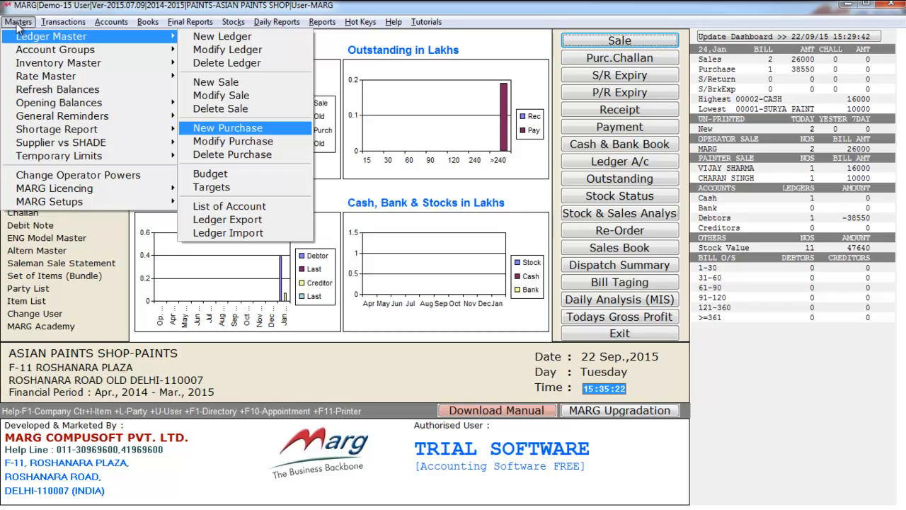
key(Down)
key(Down)
key(Down)
key(Down)
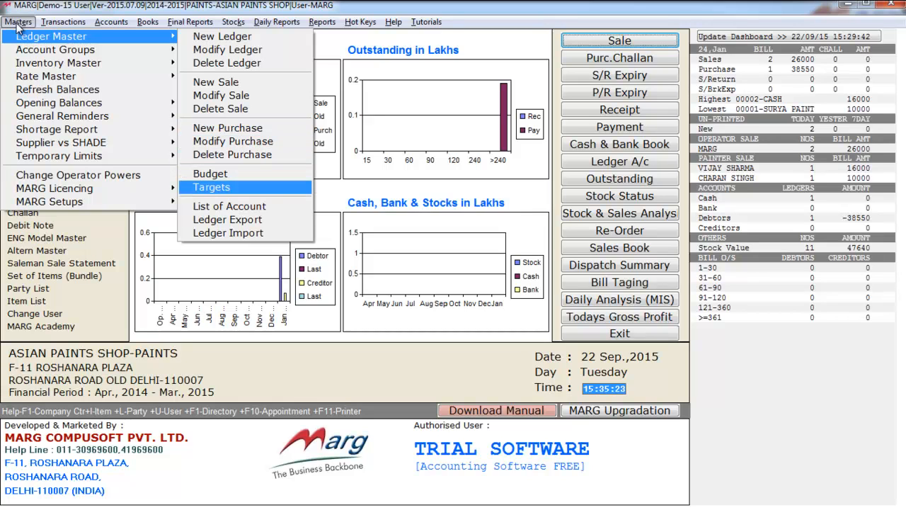
key(Down)
key(Down)
key(Up)
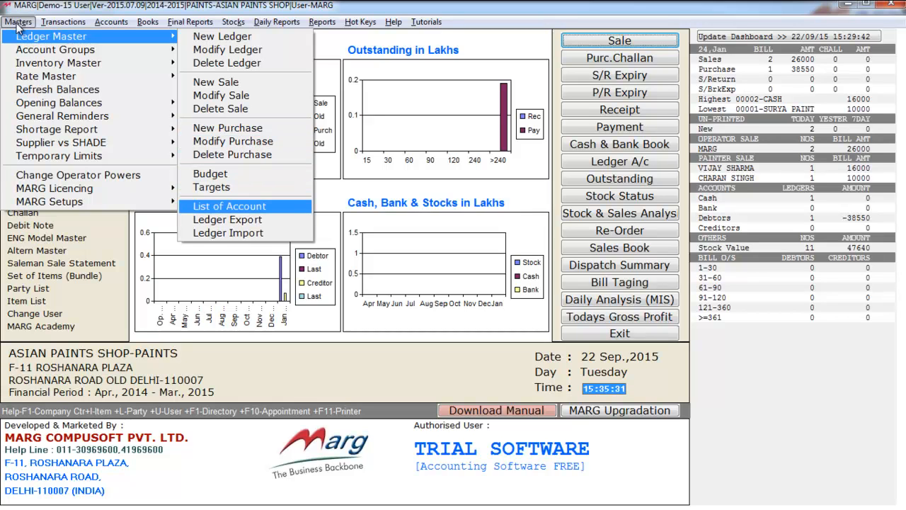
key(Down)
key(Down)
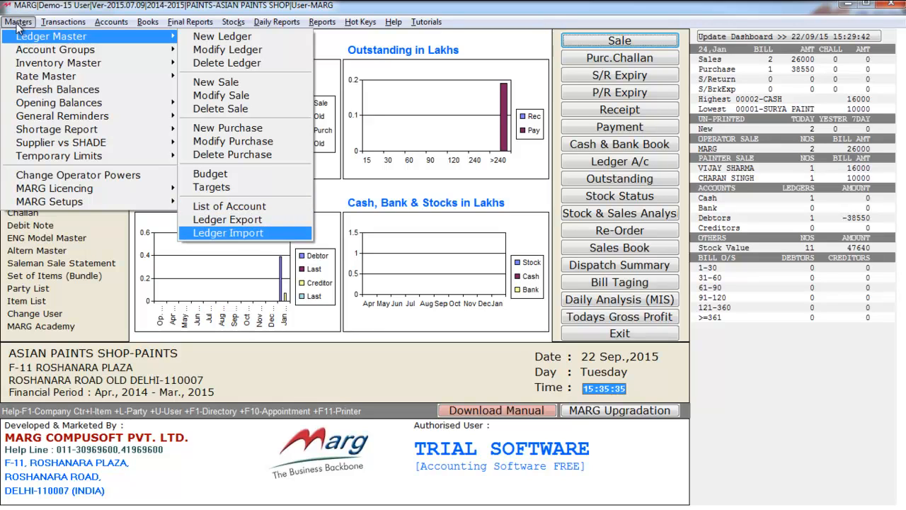
key(Up)
key(Down)
key(Up)
Step: Look over the account group options for new and modify group
key(Escape)
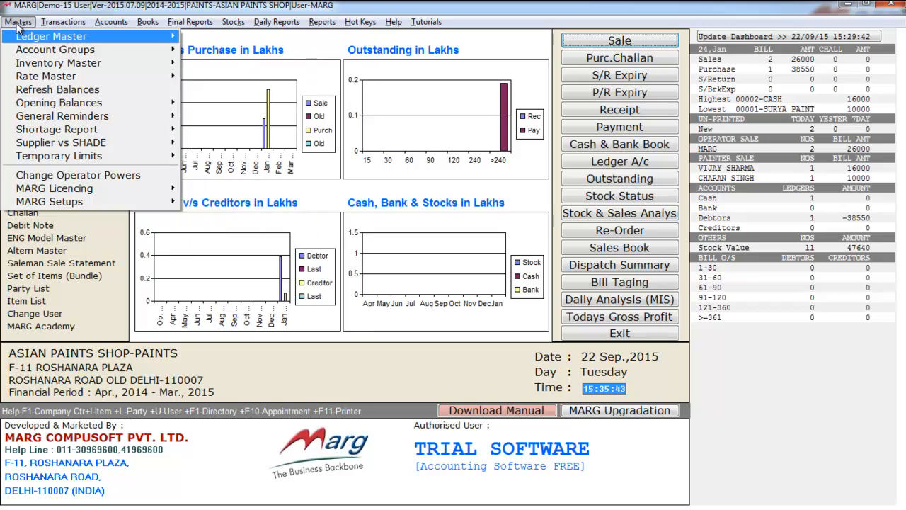
key(Down)
key(Right)
key(Down)
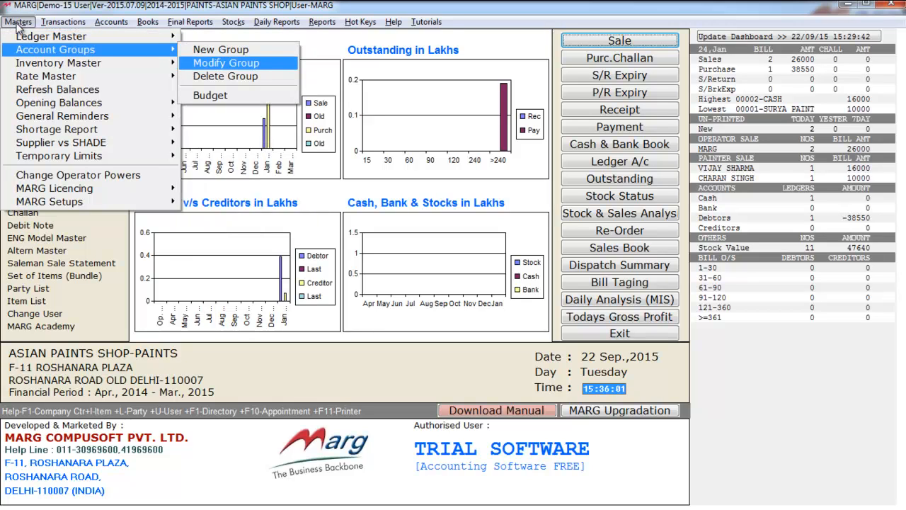
key(Up)
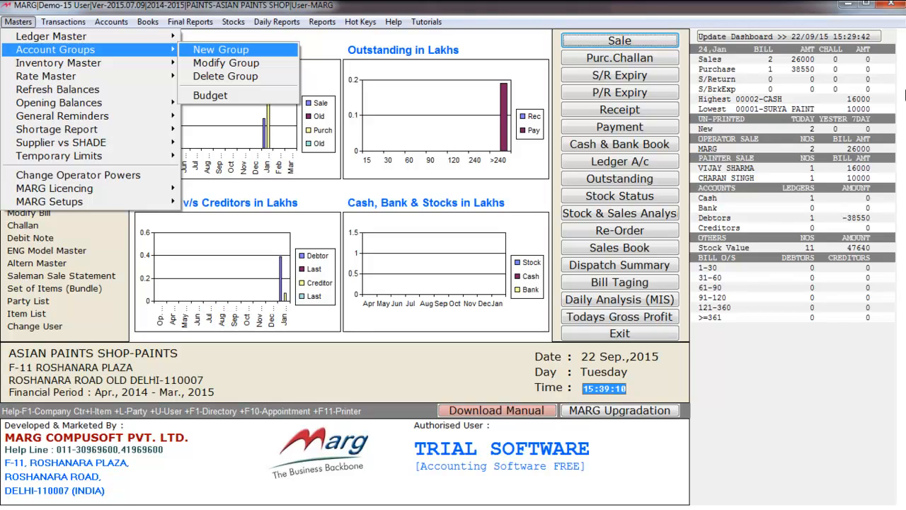
key(Left)
Step: Open the MAIN STORE Item Master, view BLUE APEX ULTIMA, IMPRESSION MAGIC, LOTUS TOUCH, and start a new product
key(Down)
key(Right)
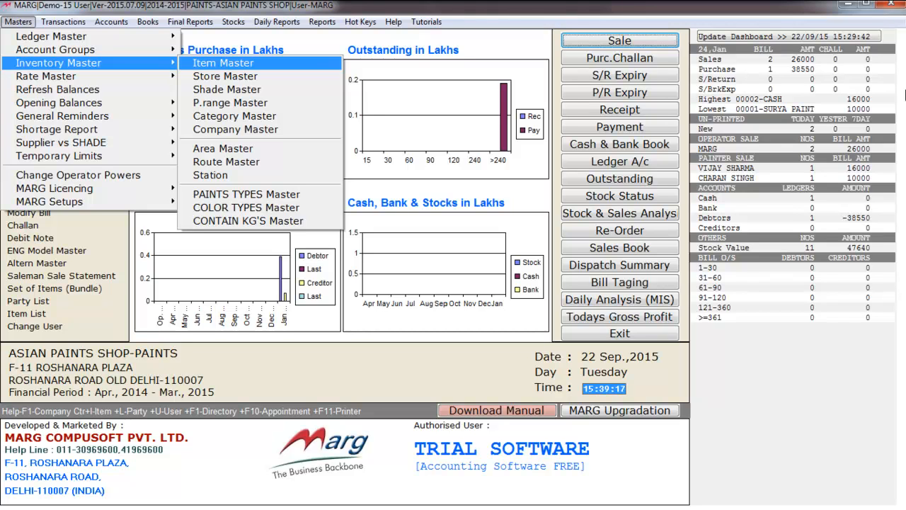
key(Return)
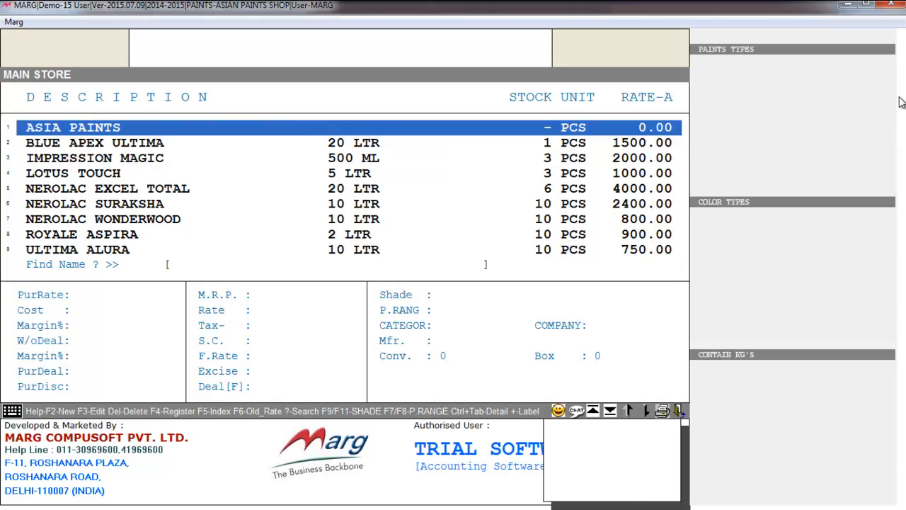
key(Down)
key(Down)
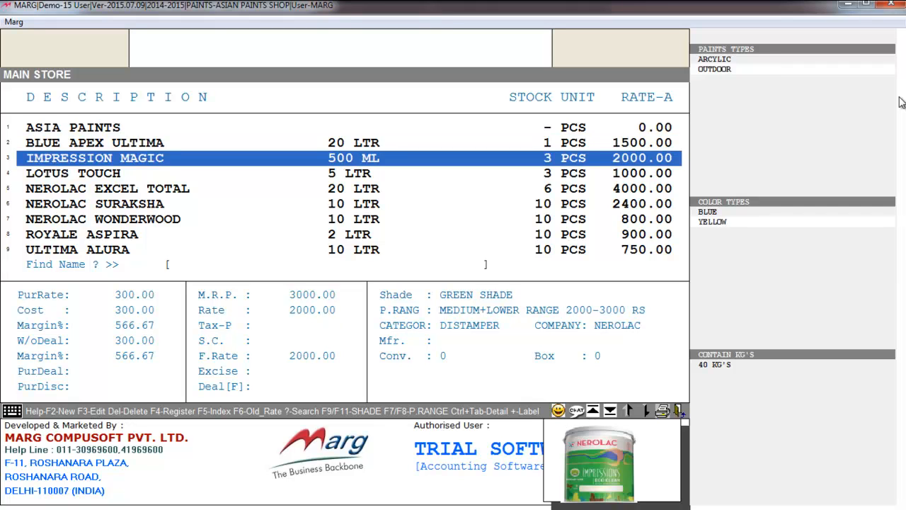
key(Down)
key(Down)
key(Down)
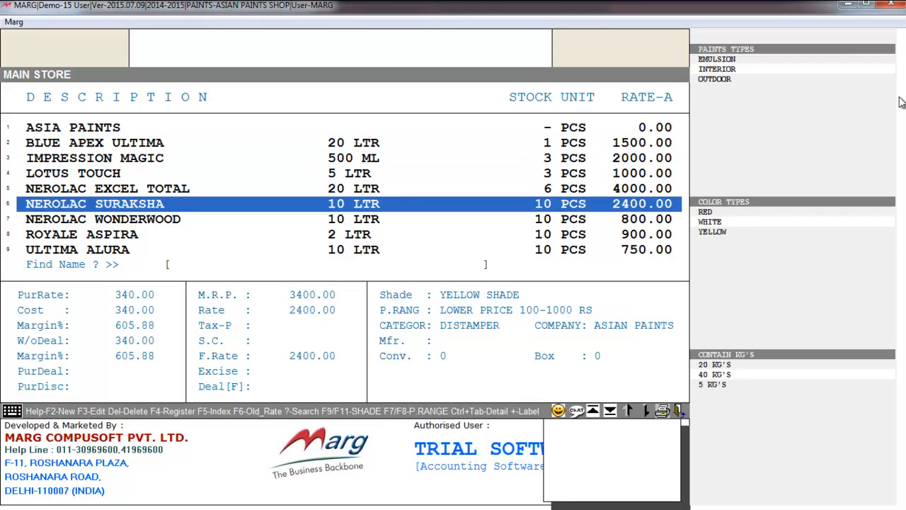
key(Up)
key(Up)
key(Up)
key(Up)
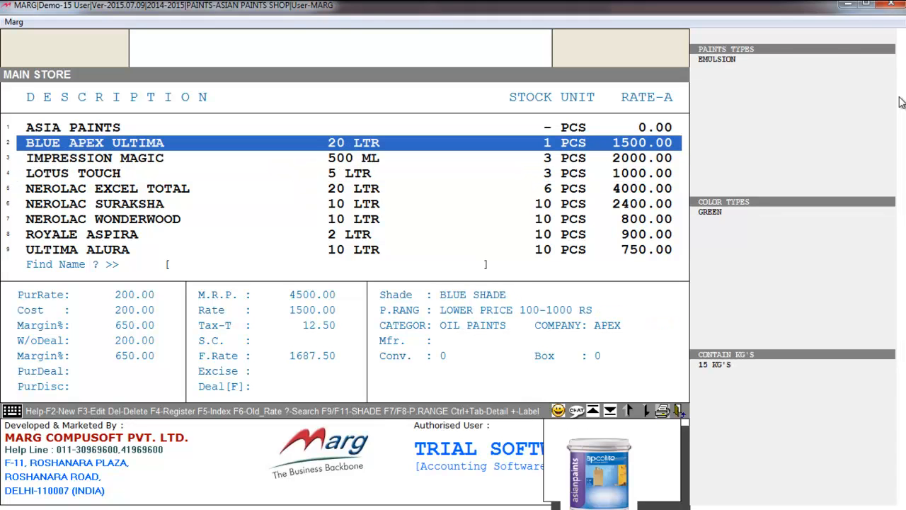
key(F2)
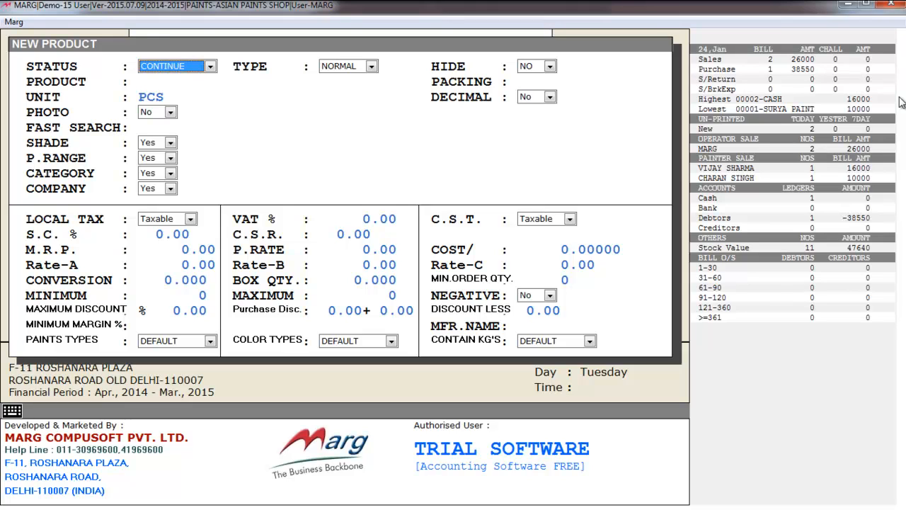
Step: Enter product BERGER PAINT with packing 5 and unit KGS, then bring up the shade list
key(Return)
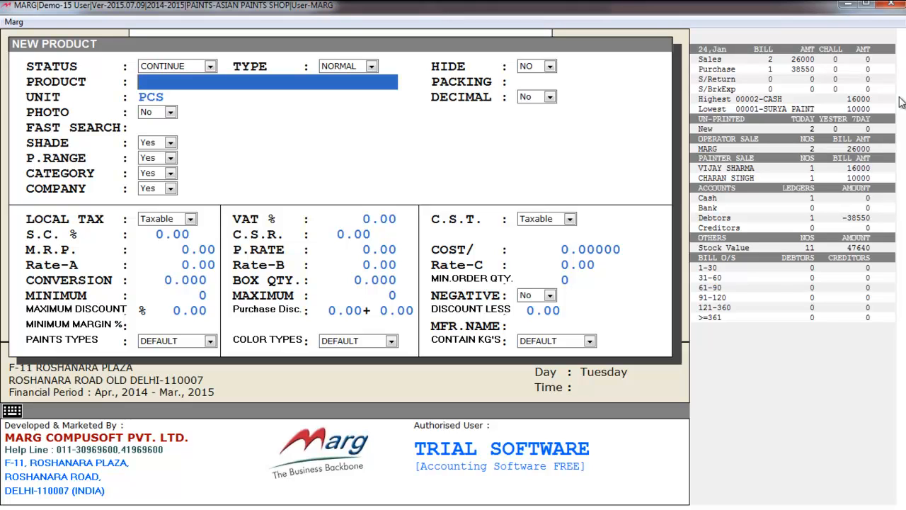
text(BERGER)
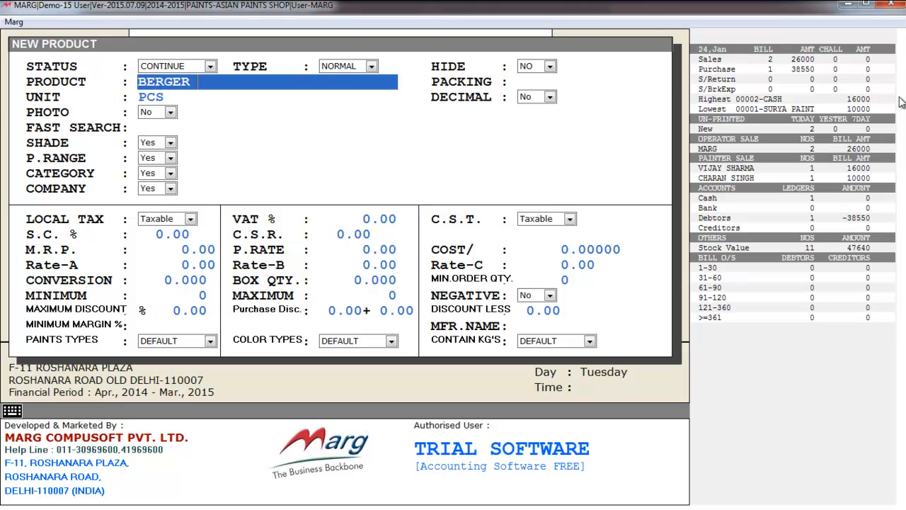
text( PAINT)
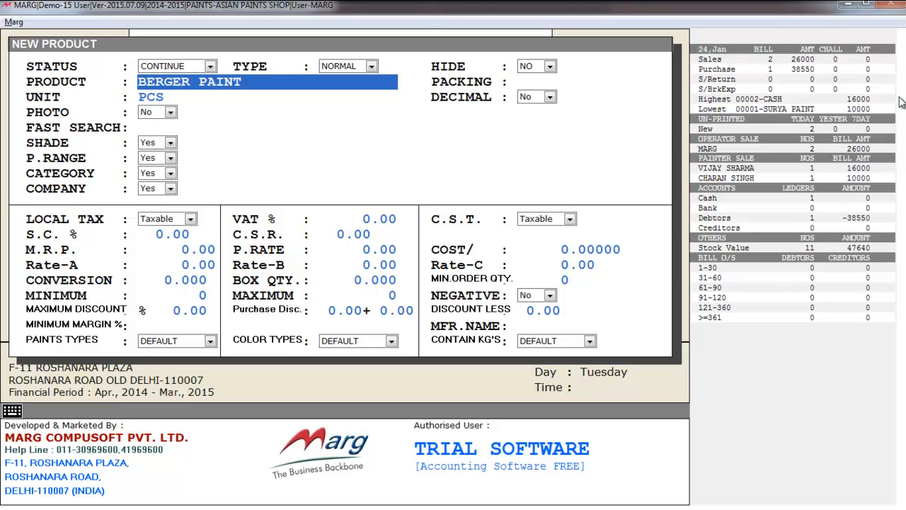
key(Return)
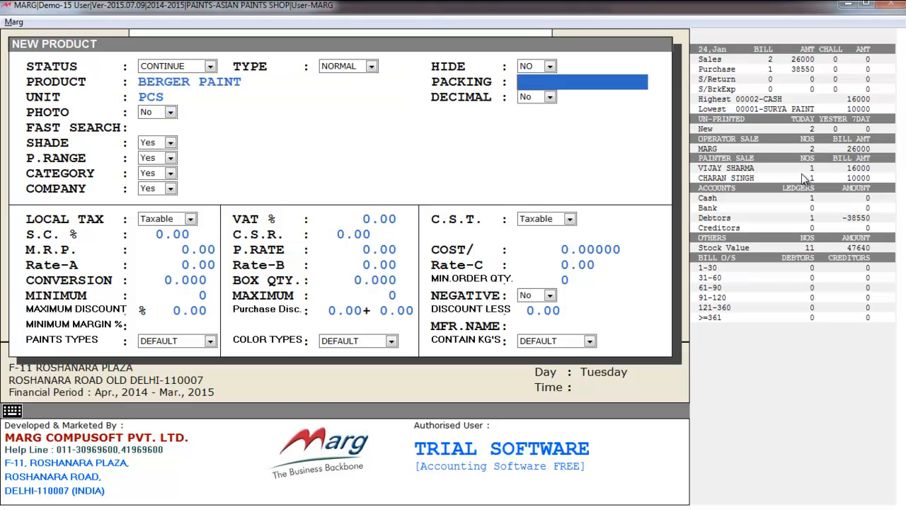
text(5)
key(Return)
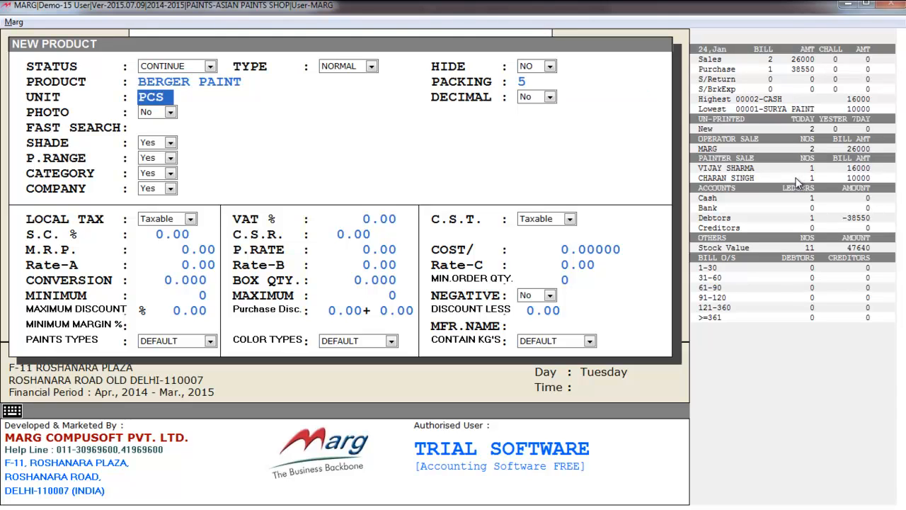
text(KGS)
key(Return)
key(Return)
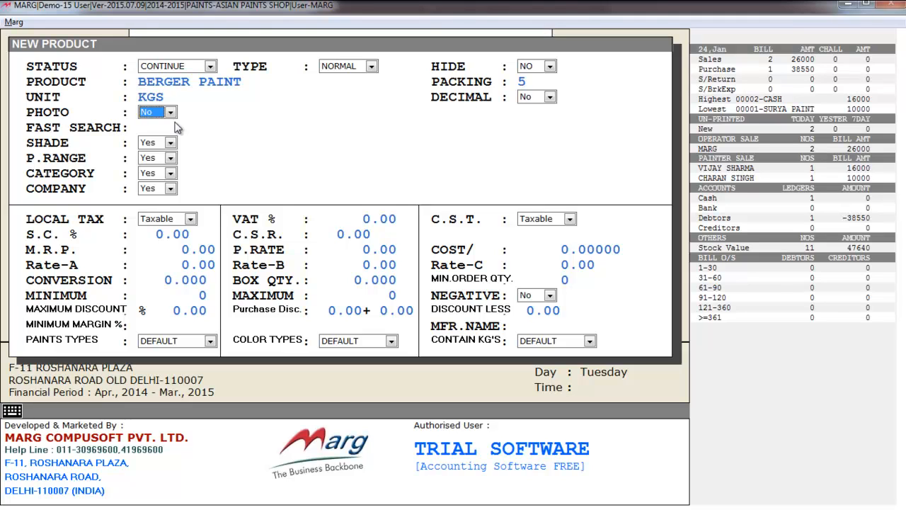
key(Return)
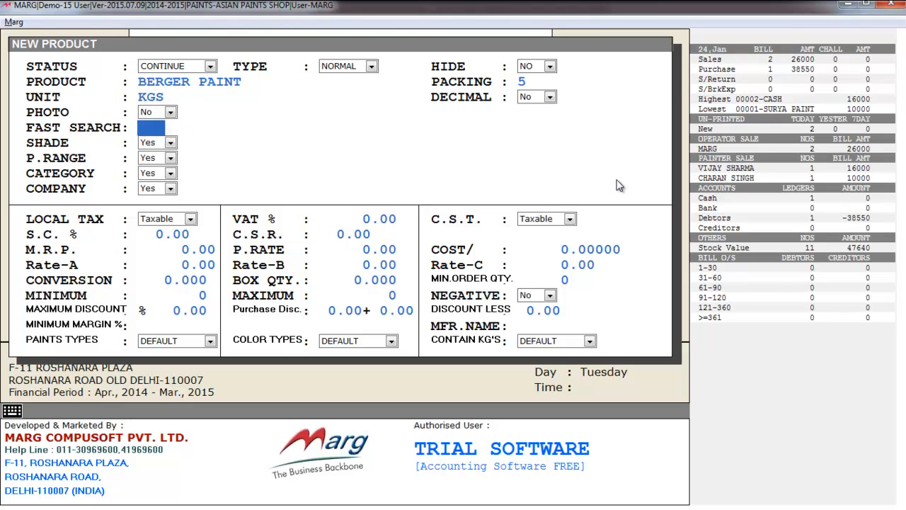
key(Return)
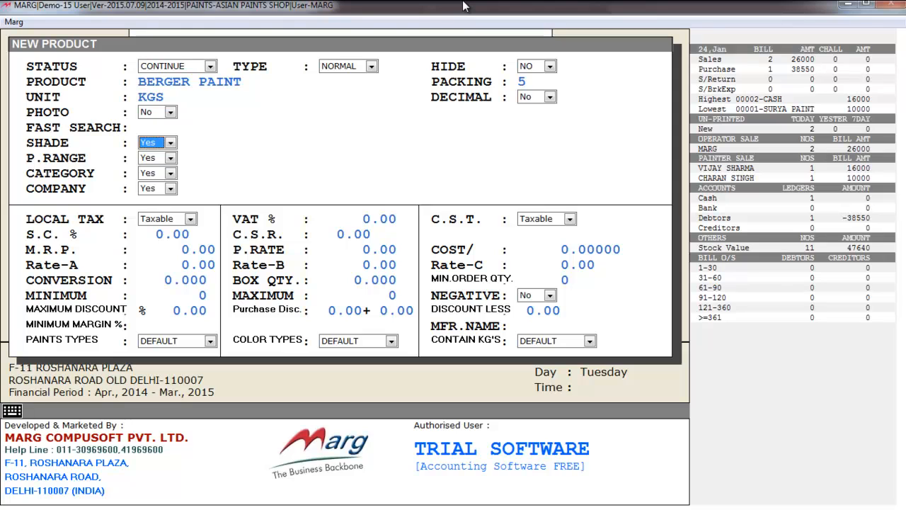
key(Return)
key(Down)
key(Down)
key(Down)
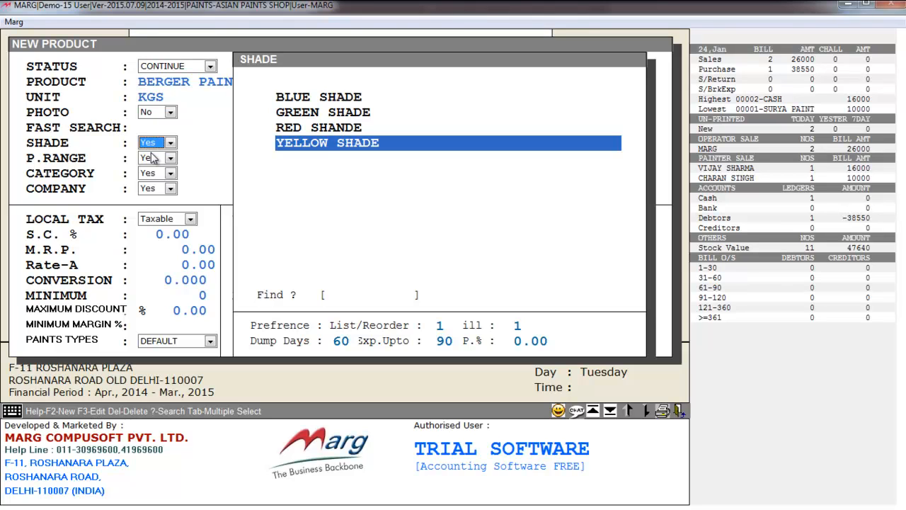
Step: Assign YELLOW SHADE to the product after abandoning a new shade entry
key(F2)
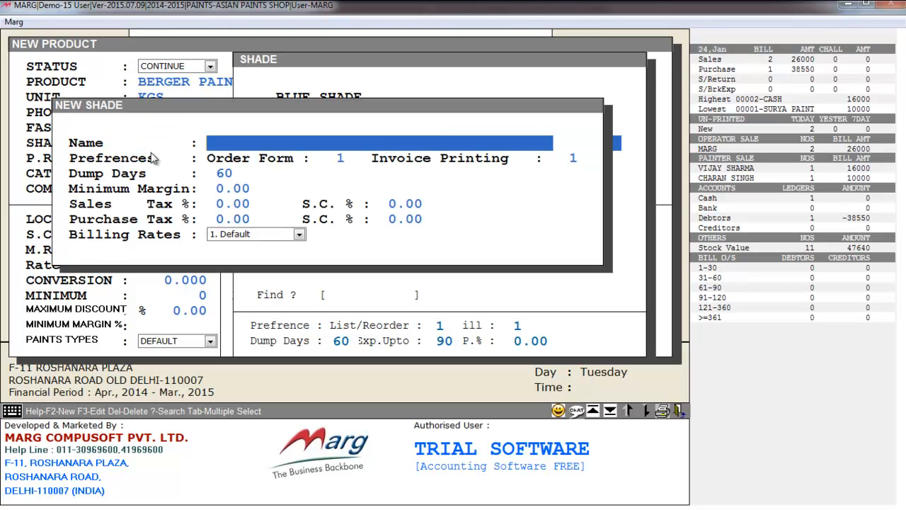
key(Return)
key(Return)
key(Escape)
key(Up)
key(Up)
key(Up)
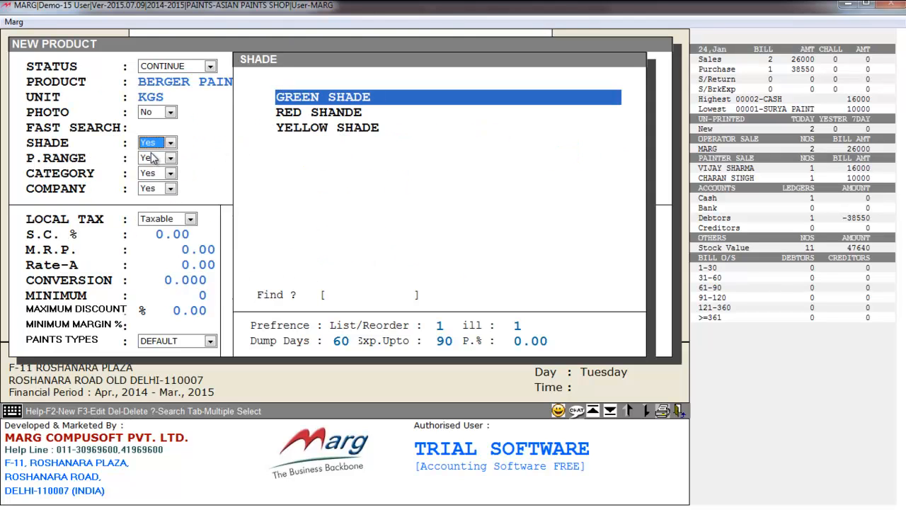
key(Down)
key(Down)
key(Down)
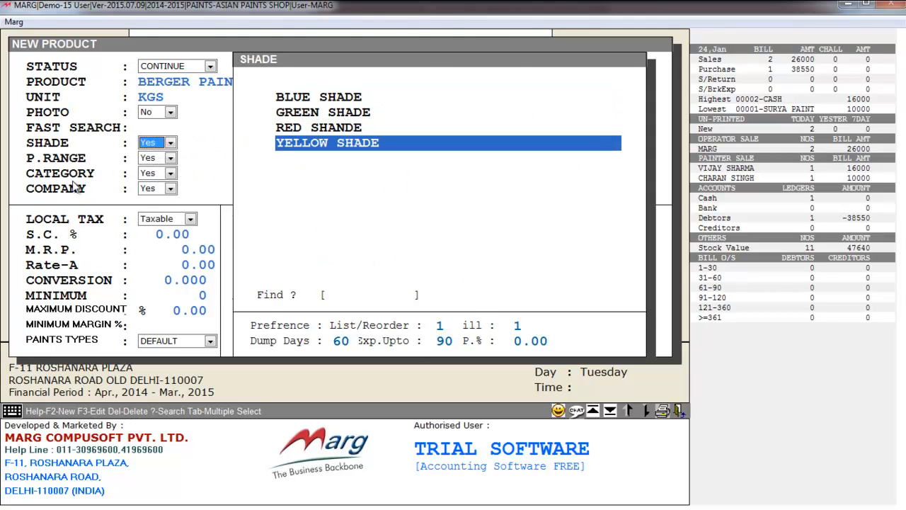
key(Return)
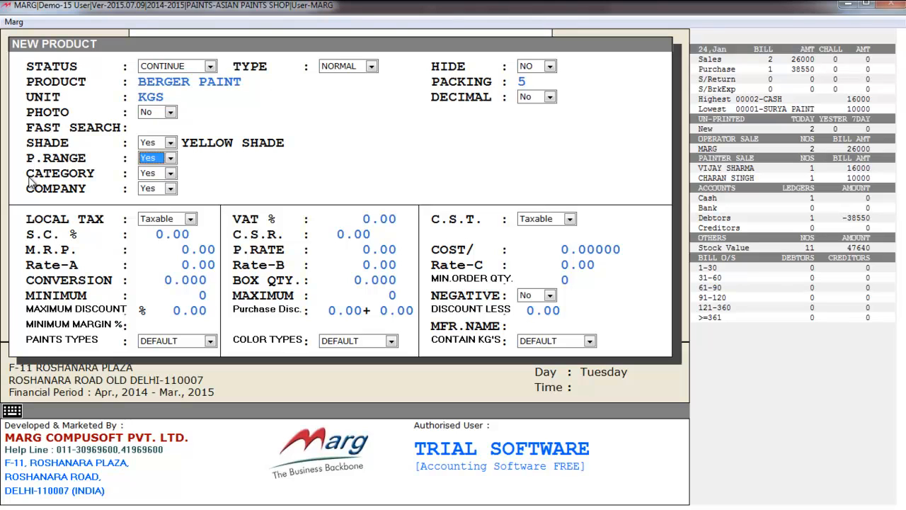
Step: Set the price range to MEDIUM RANGE 1000-2000 RS
click(156, 175)
key(Down)
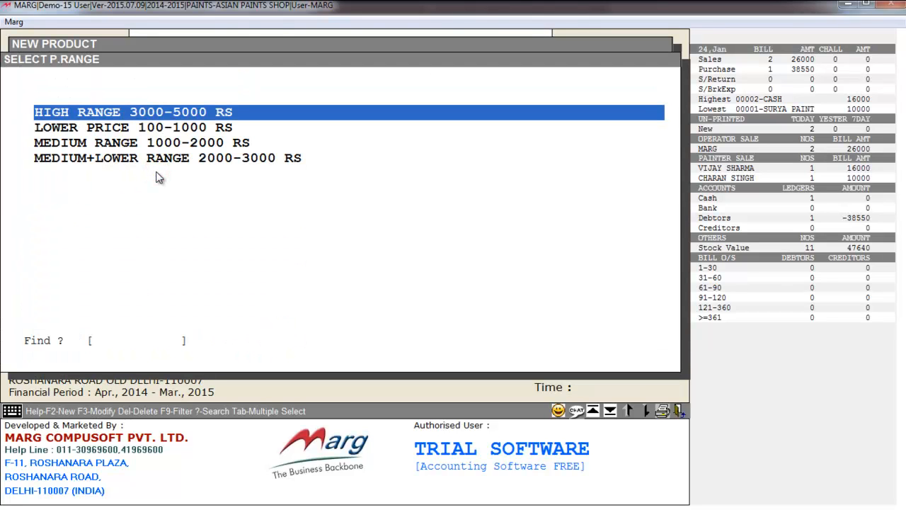
key(Down)
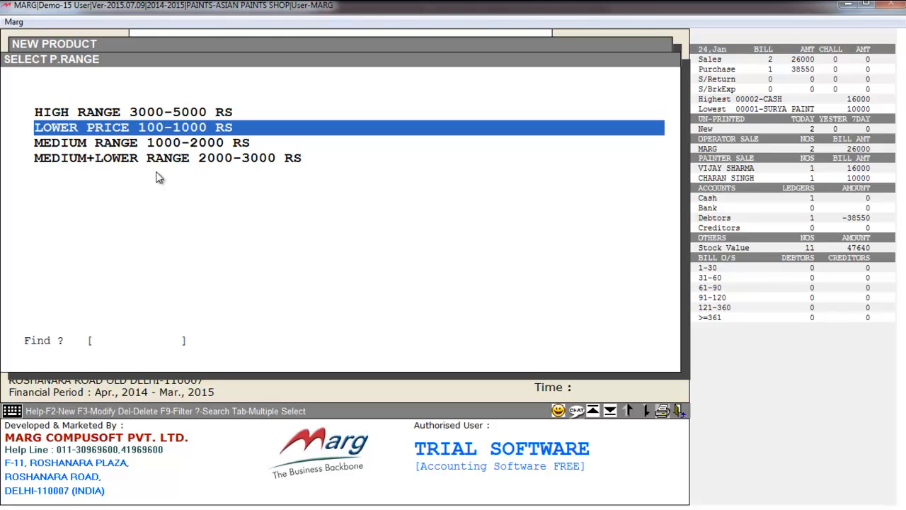
key(Down)
key(Down)
key(Up)
key(Up)
key(Up)
key(Up)
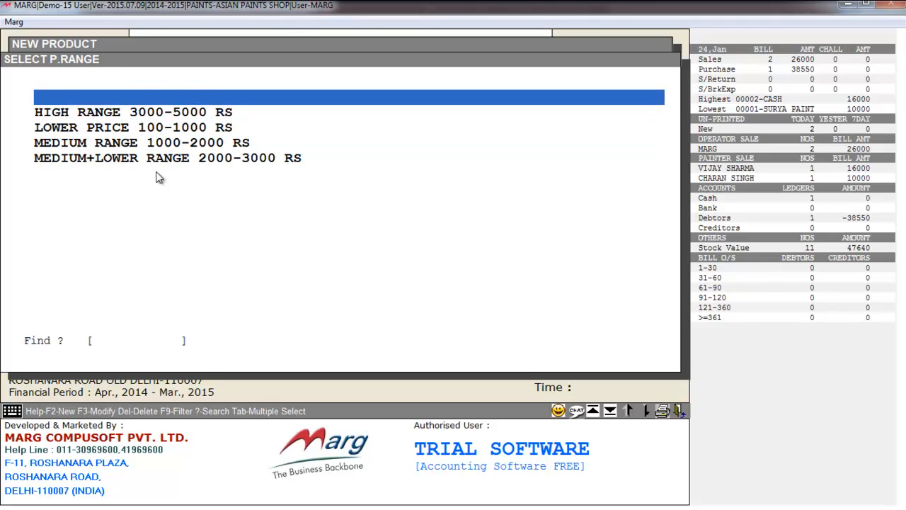
key(Down)
key(Down)
key(Down)
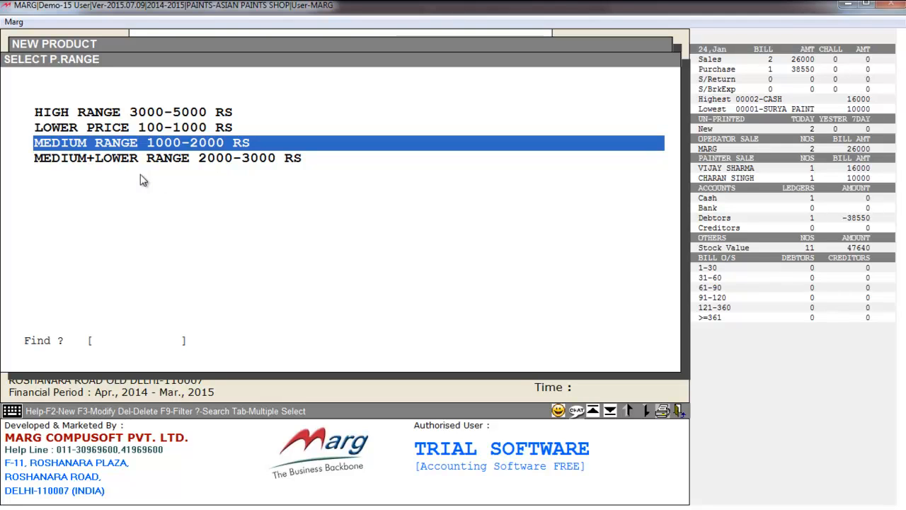
key(Return)
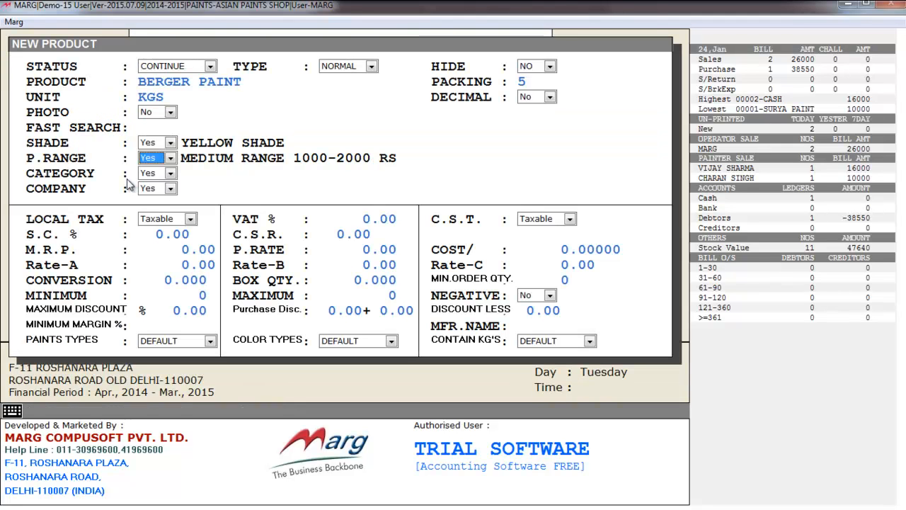
Step: Create a new EMULSION category and apply it to BERGER PAINT
key(Return)
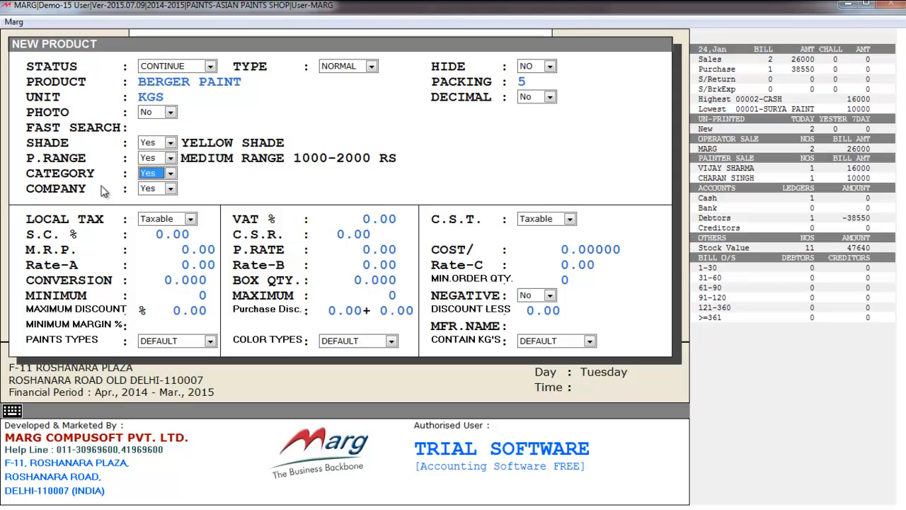
click(156, 159)
click(226, 176)
click(170, 173)
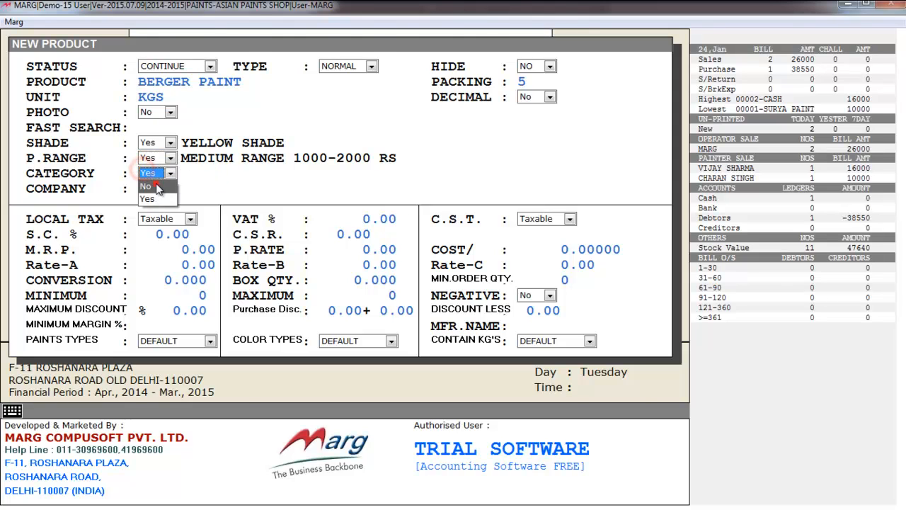
click(142, 197)
key(Down)
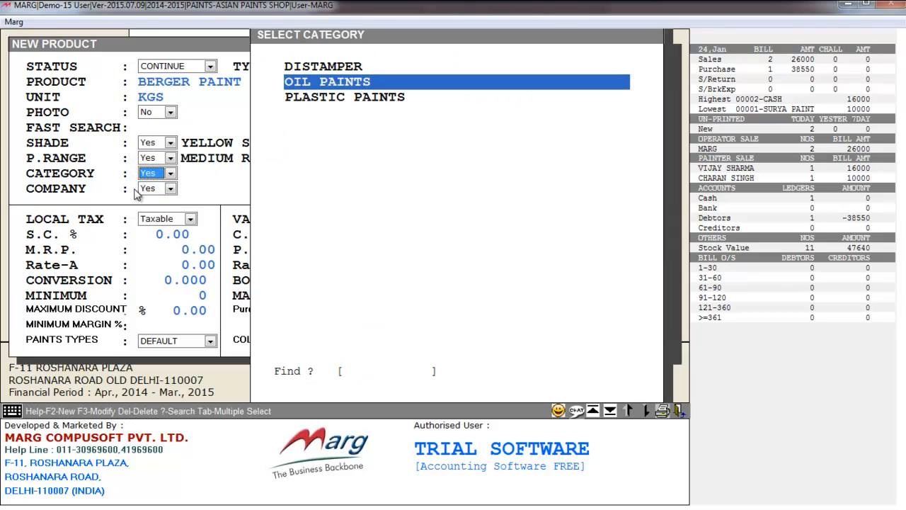
key(Down)
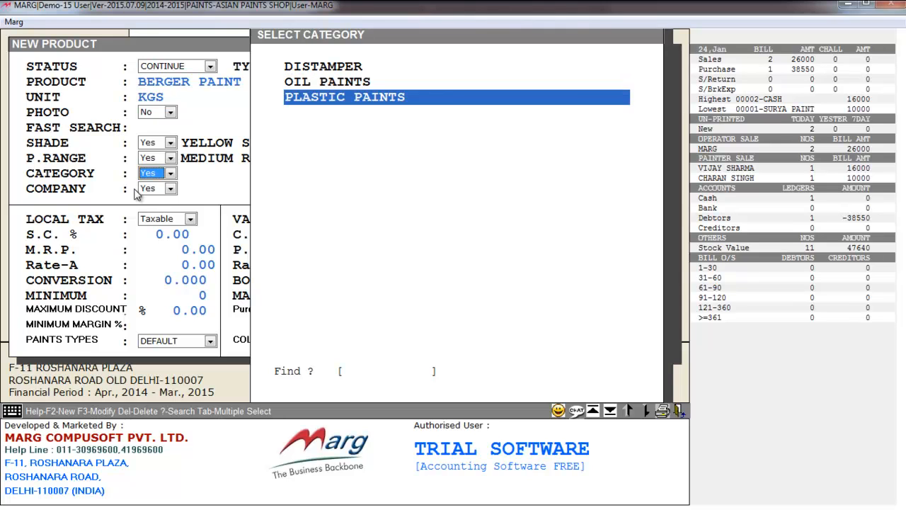
key(Down)
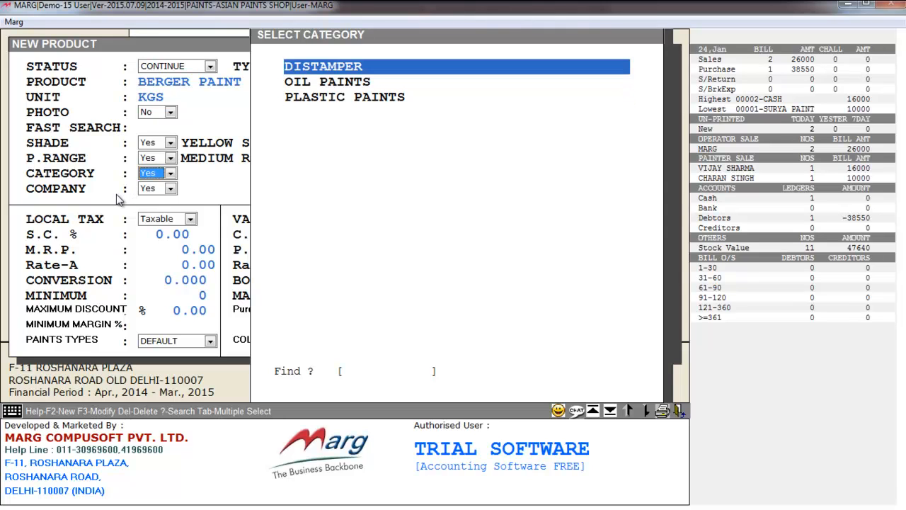
key(F2)
text(EMULSION)
key(Return)
key(Return)
key(Return)
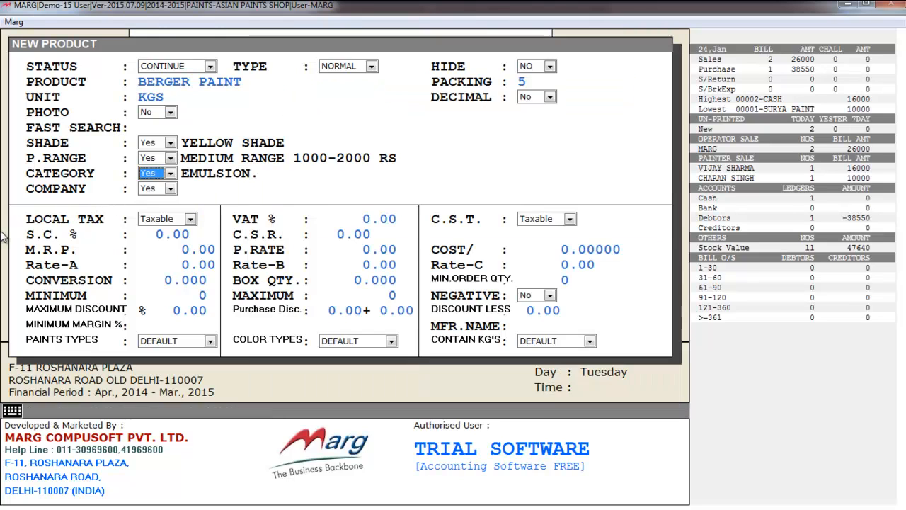
key(Return)
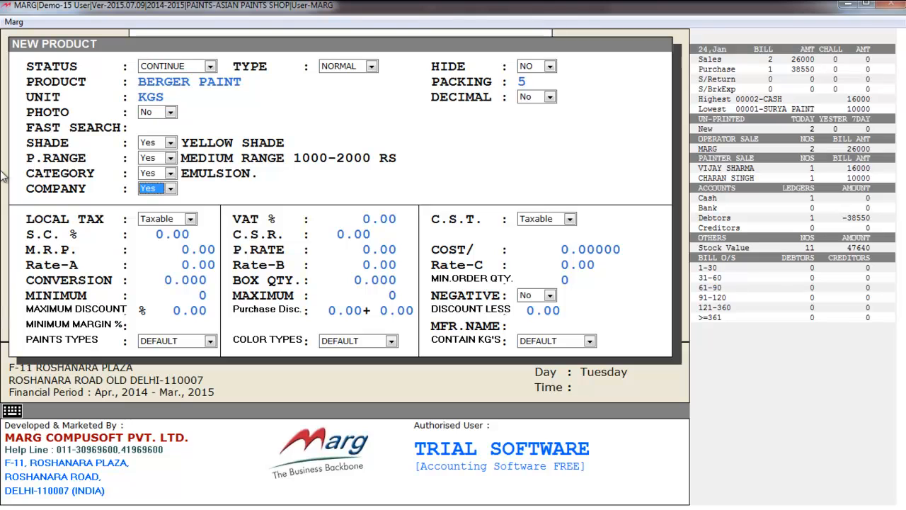
Step: Create a new company BERGER and set it as the product's company
click(158, 207)
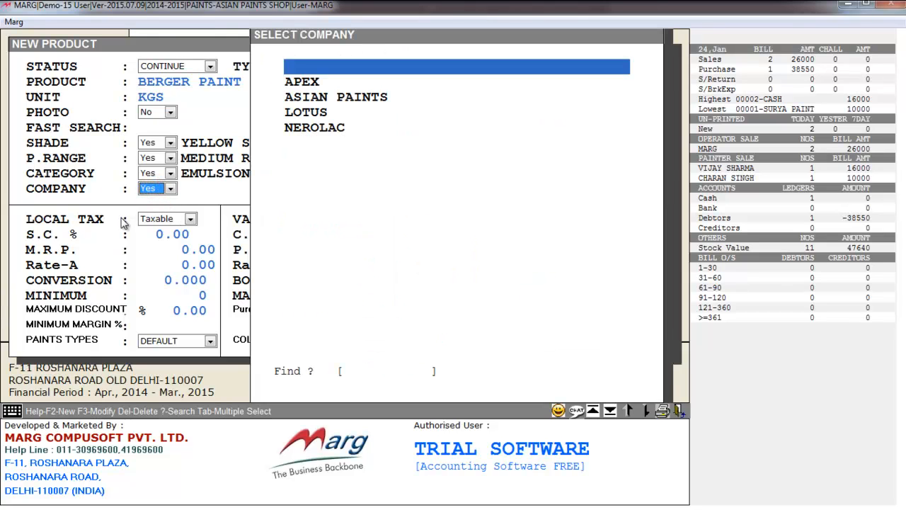
key(F2)
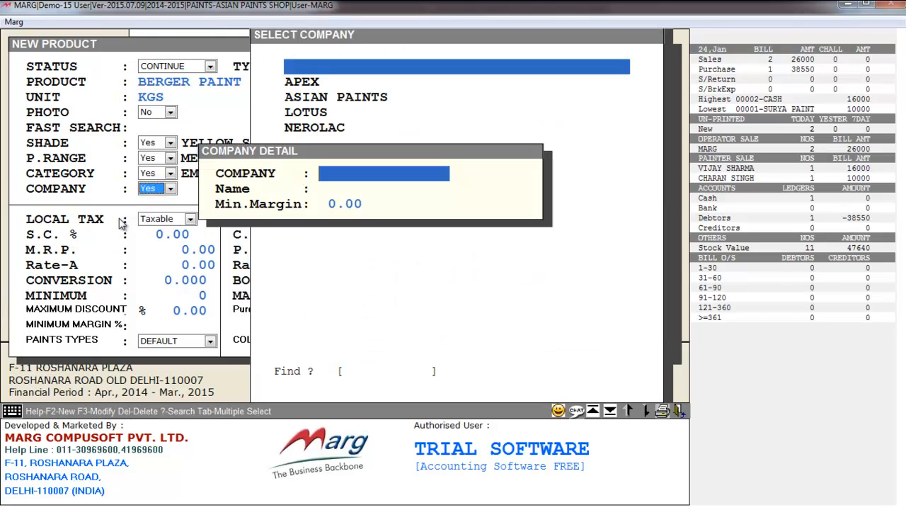
text(BERGER)
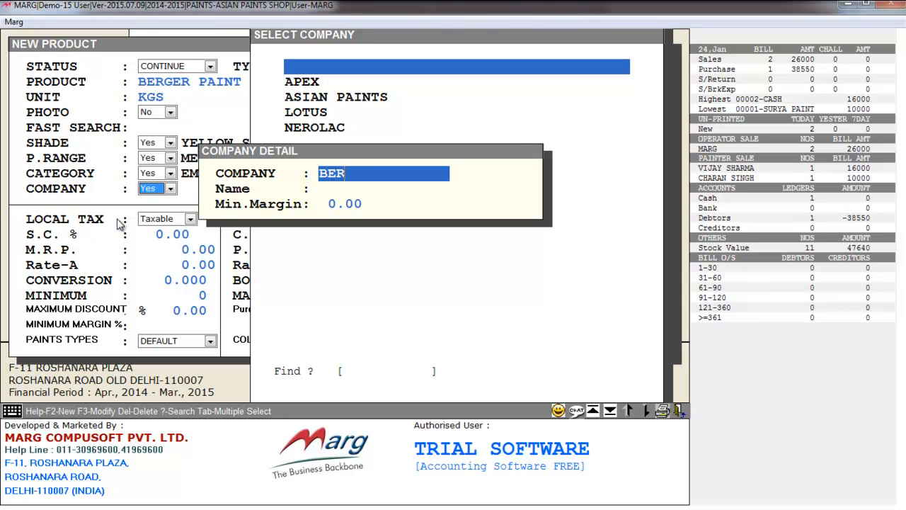
mouse_move(219, 503)
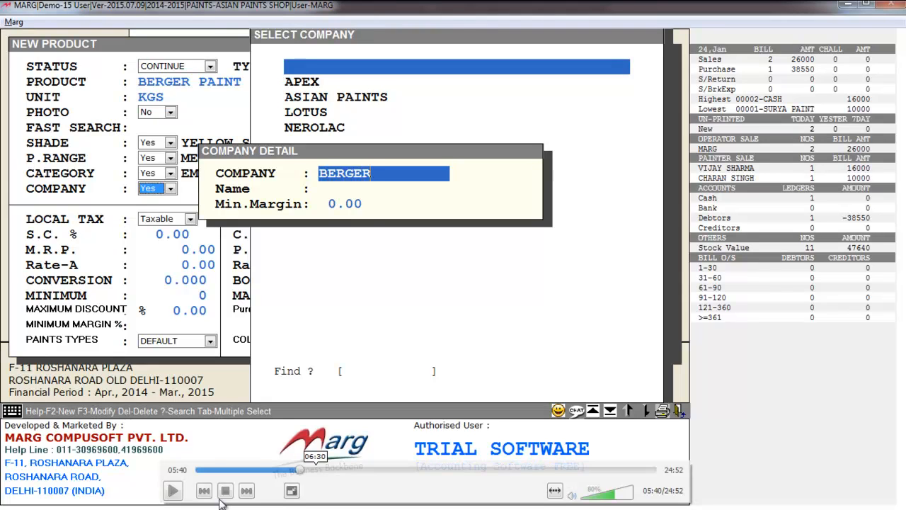
key(Return)
key(Return)
key(Return)
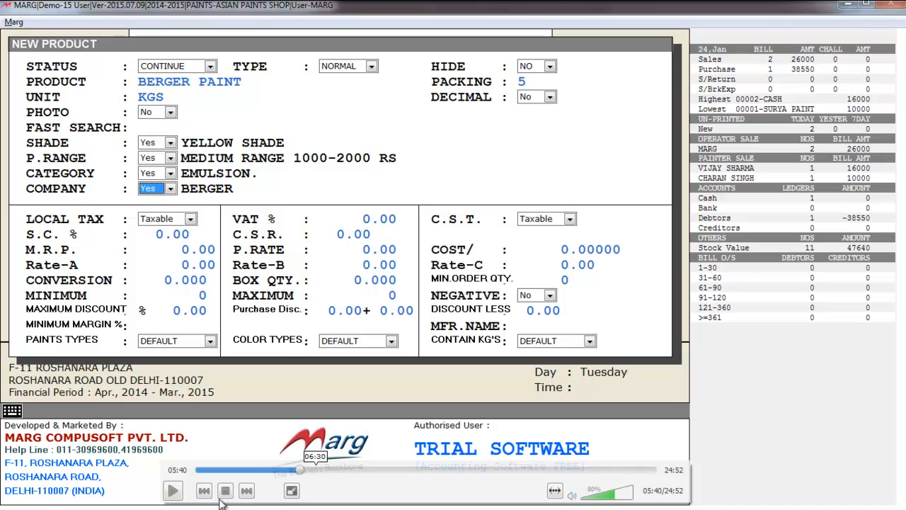
key(Return)
key(Return)
key(Return)
key(Return)
key(Return)
key(Return)
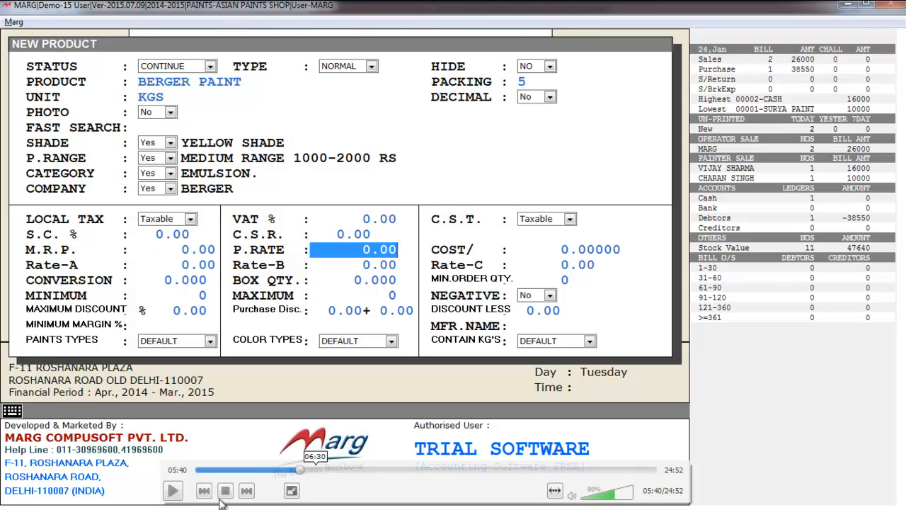
Step: Pass the rate fields, choose YES for Paints Types, Color Types and Contain KG's, and finish the form
key(Return)
key(Return)
key(Return)
key(Return)
key(Return)
key(Return)
key(Return)
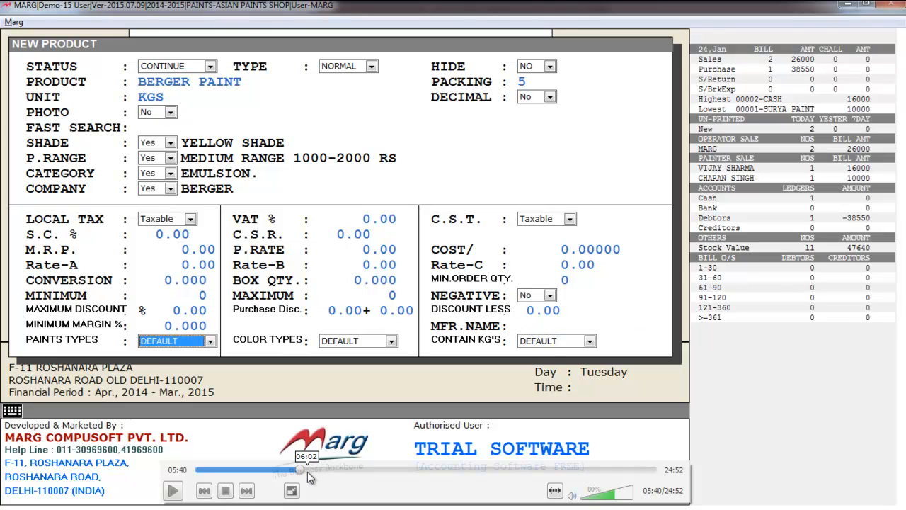
click(191, 344)
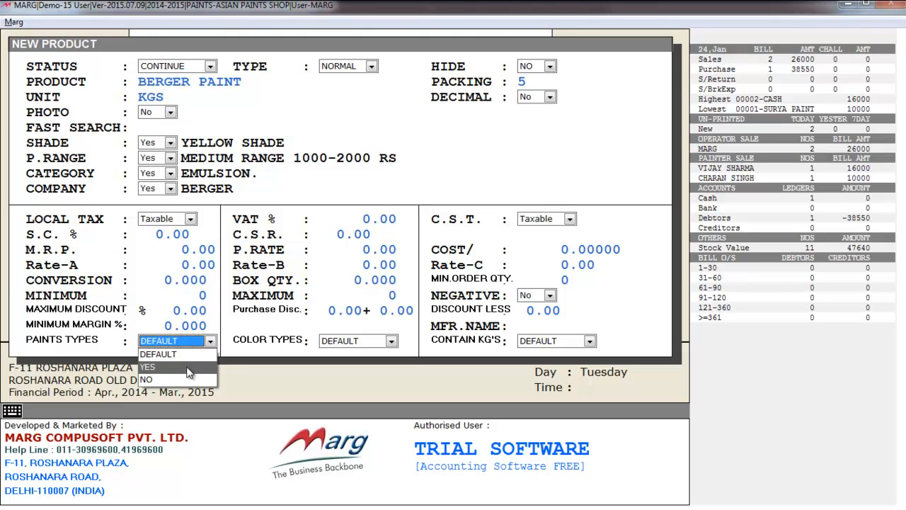
click(186, 367)
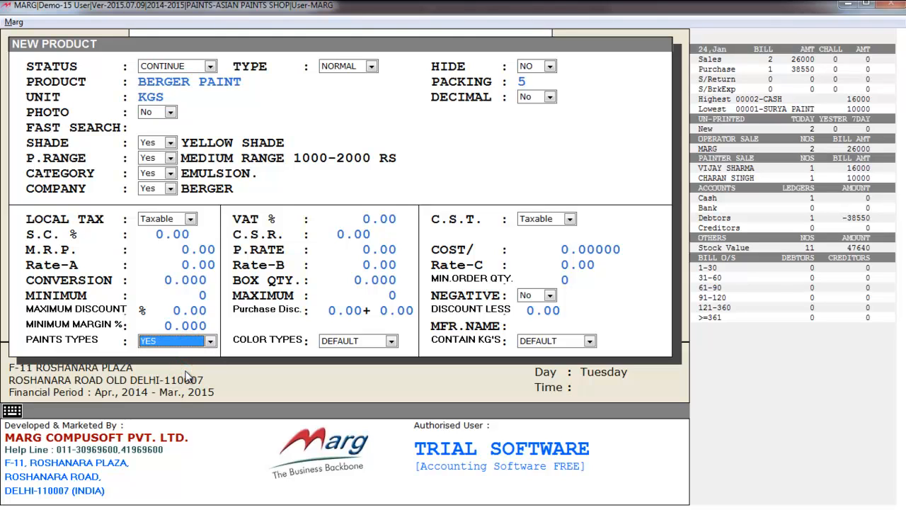
key(Return)
click(346, 342)
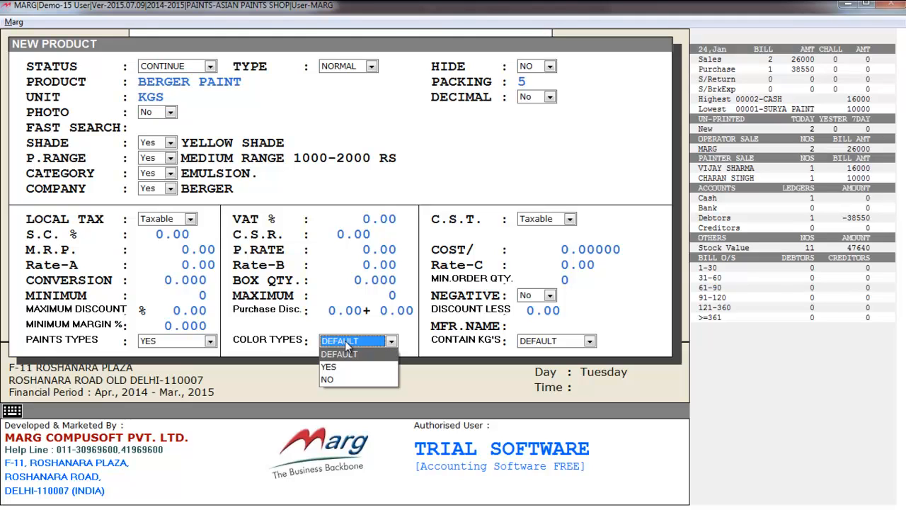
click(355, 374)
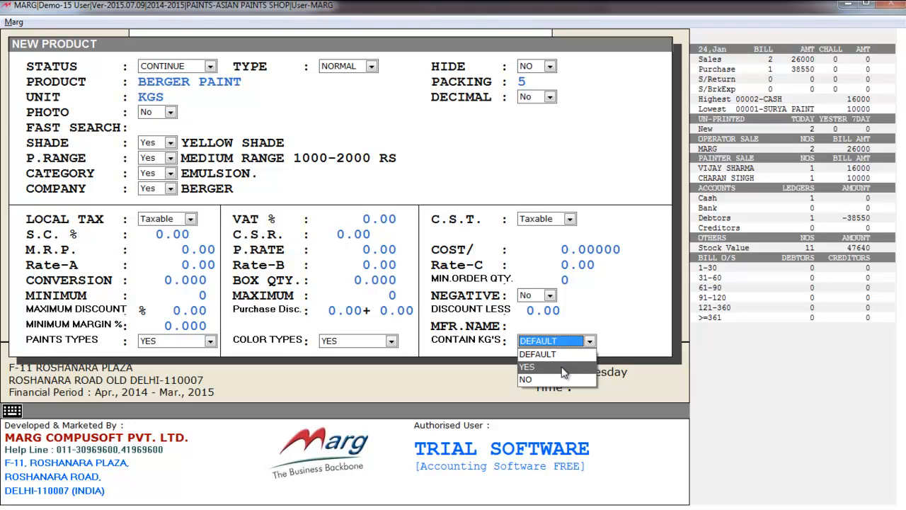
click(563, 368)
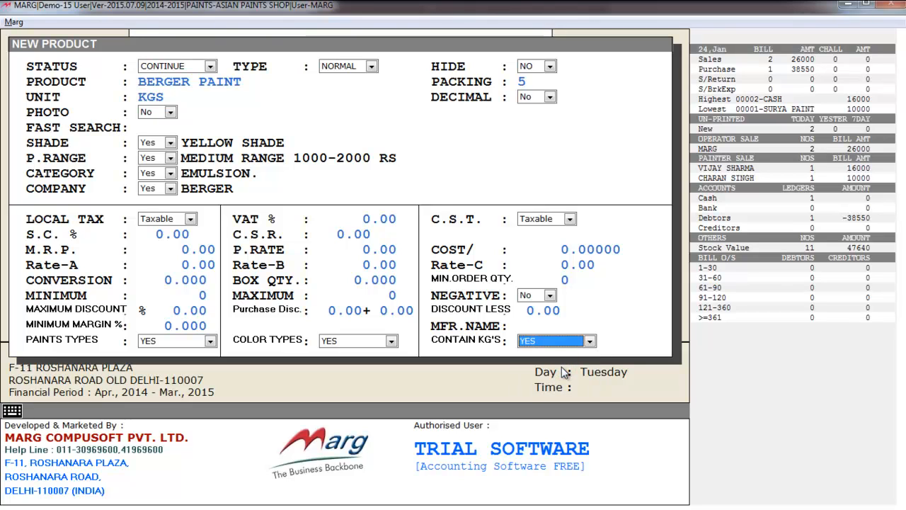
key(Return)
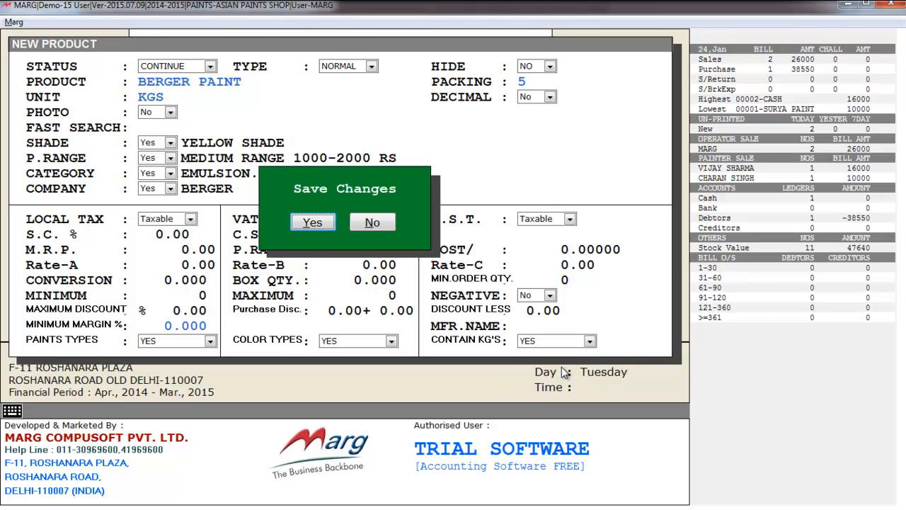
Step: Confirm saving BERGER PAINT and tick EMULSION as its paint type
key(Return)
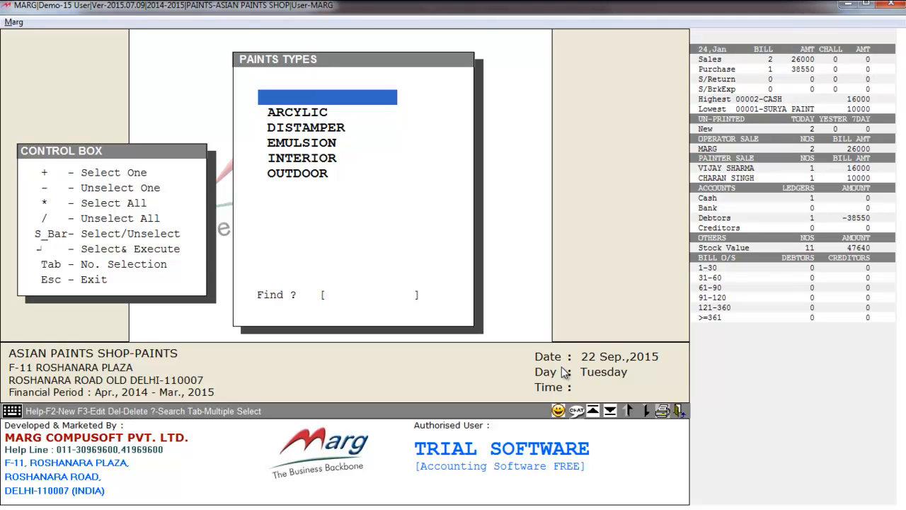
key(Down)
key(Down)
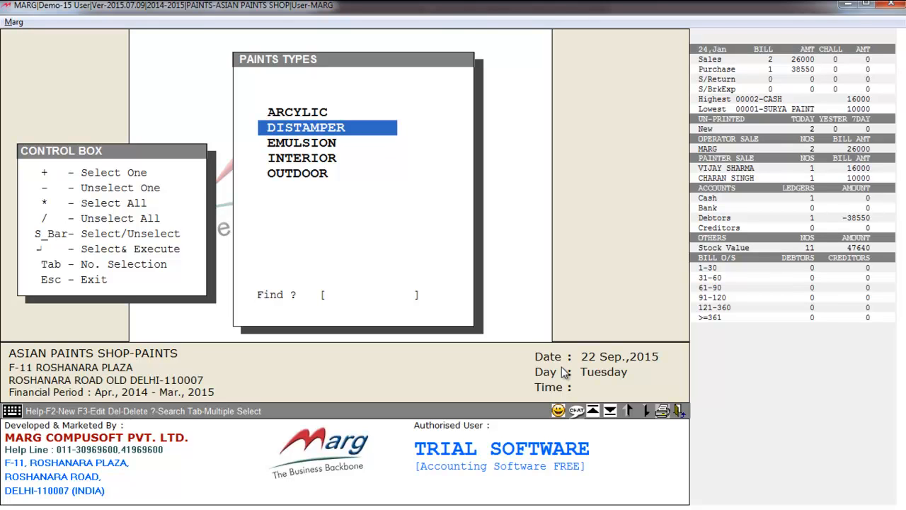
key(Down)
key(space)
key(Up)
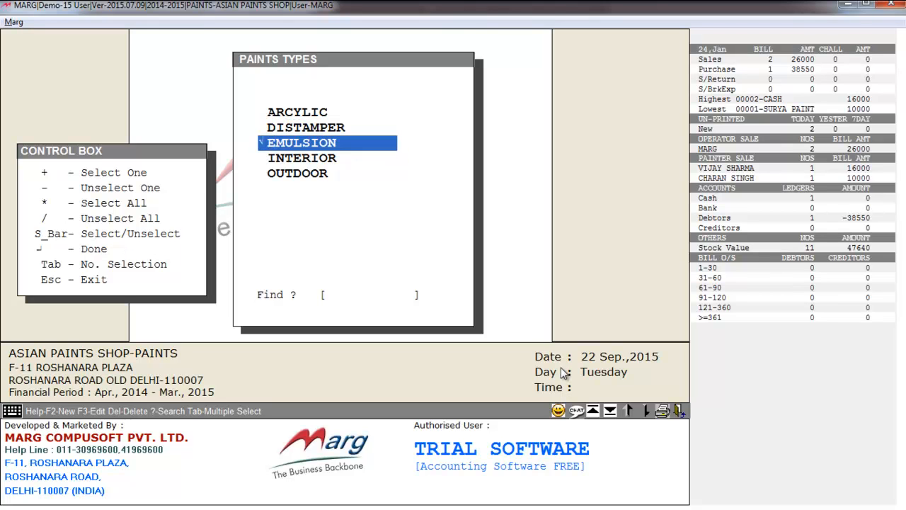
key(Return)
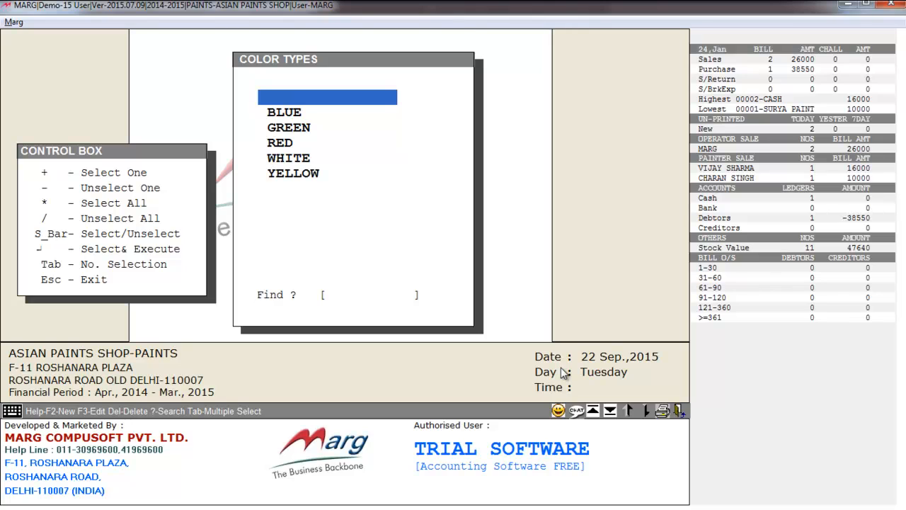
Step: Tick YELLOW as the colour and 5 KG'S as the pack size, returning to the item list
key(Down)
key(Down)
key(Down)
key(Down)
key(Down)
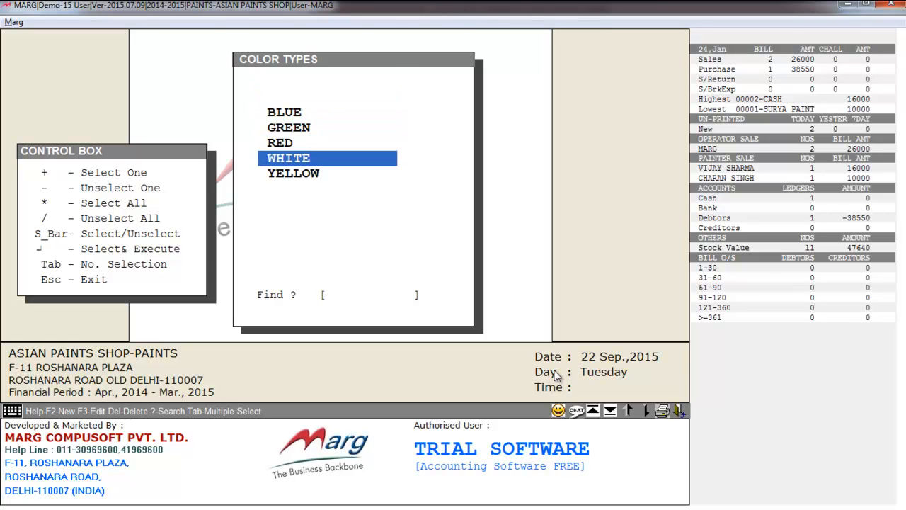
key(space)
key(Return)
key(Down)
key(Down)
key(Down)
key(Down)
key(Down)
key(space)
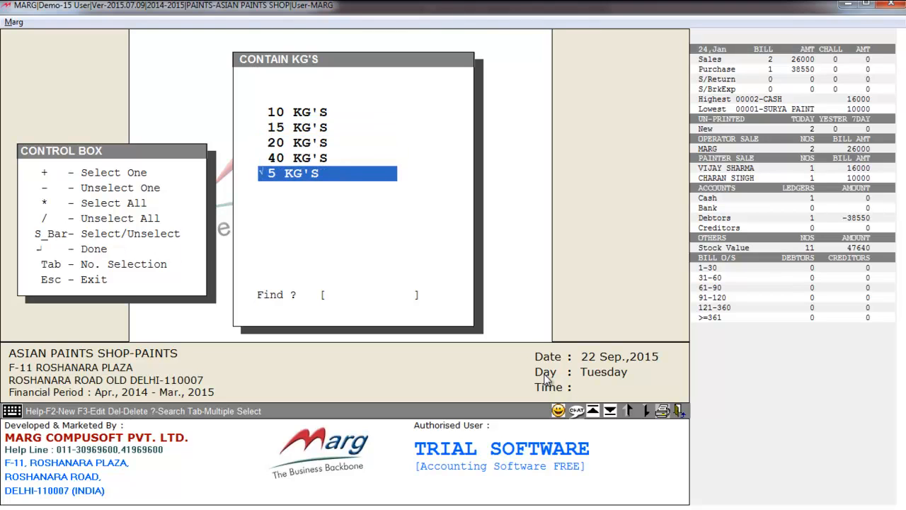
key(Return)
key(Down)
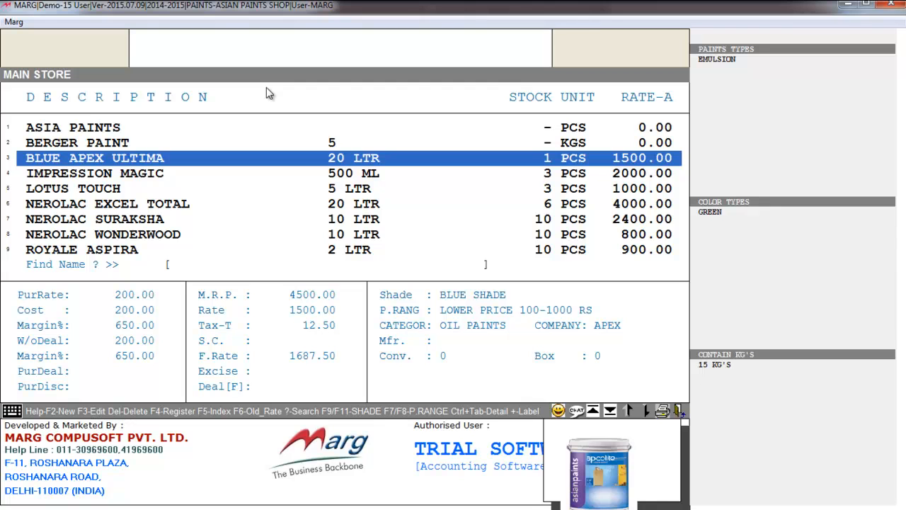
Step: Review the LOTUS TOUCH product details in the MAIN STORE item list, then return to ULTIMA ALURA
key(Down)
key(Down)
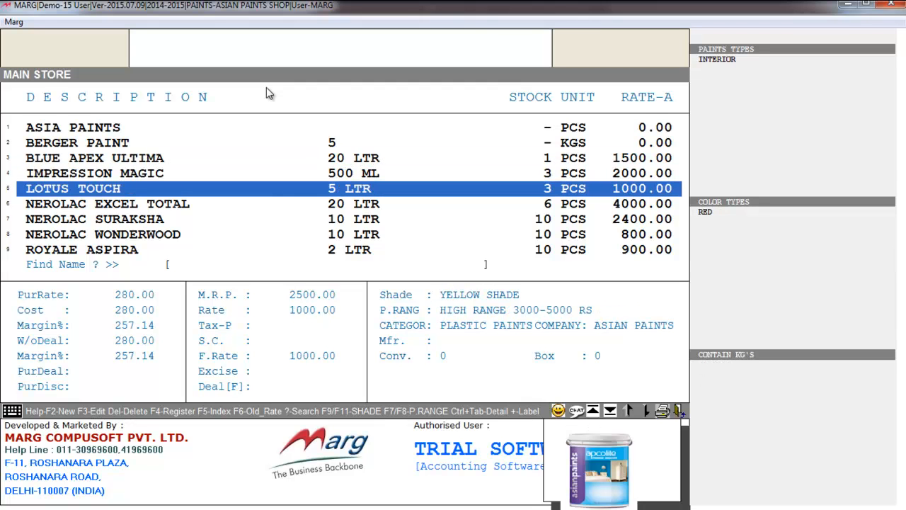
key(F3)
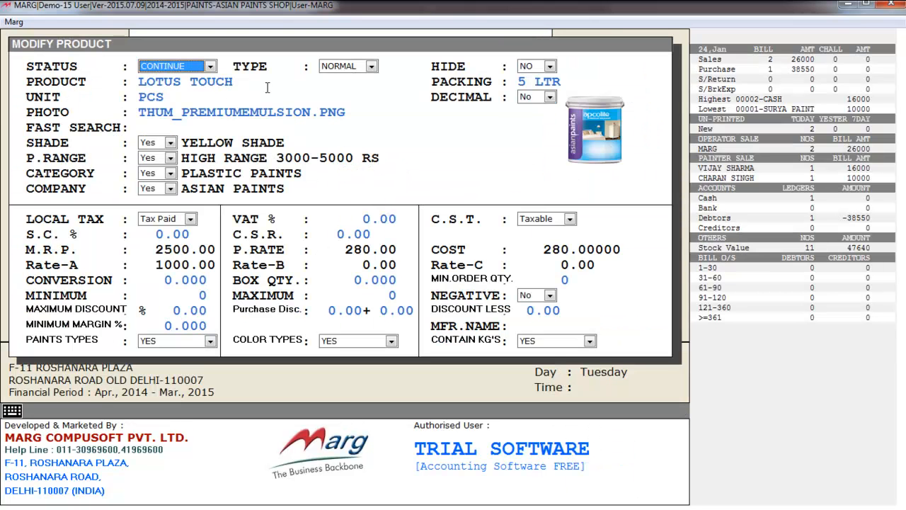
key(Return)
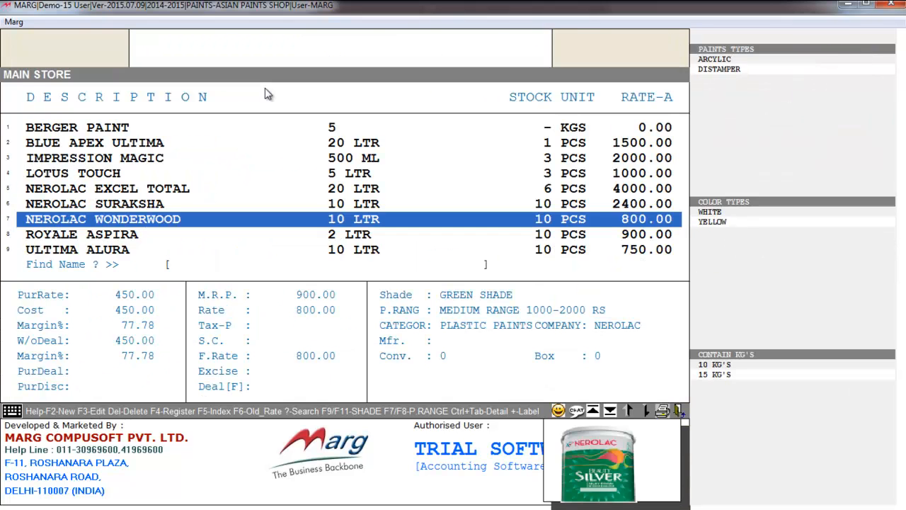
key(Down)
key(Down)
key(Down)
key(Up)
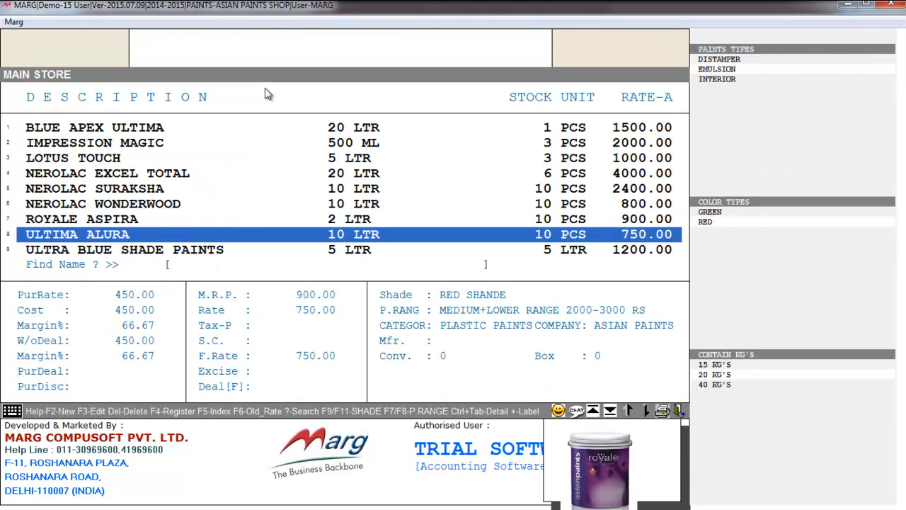
Step: Leave the item list for the dashboard and bring up the Masters > Rate Master > Price List options
key(Escape)
key(alt+m)
key(r)
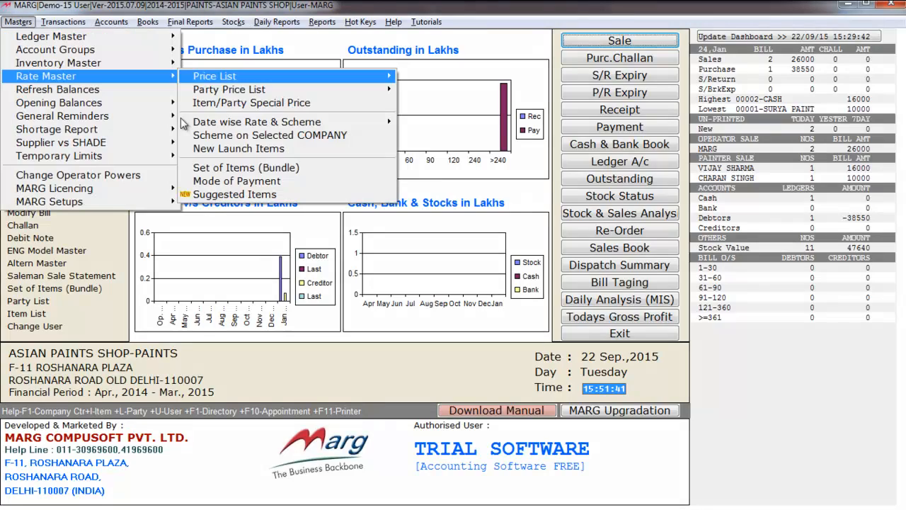
key(Return)
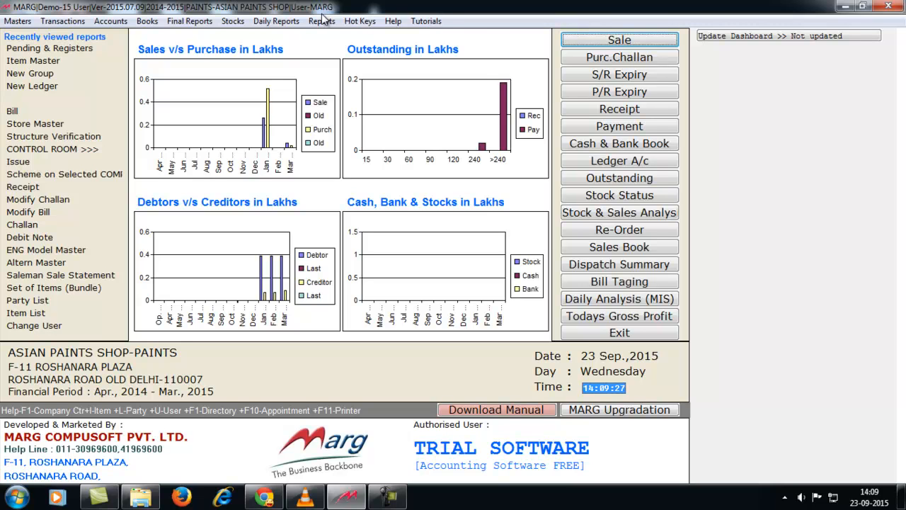
Step: Start a new purchase bill from Transactions and accept the 31/03/2015 date
click(322, 19)
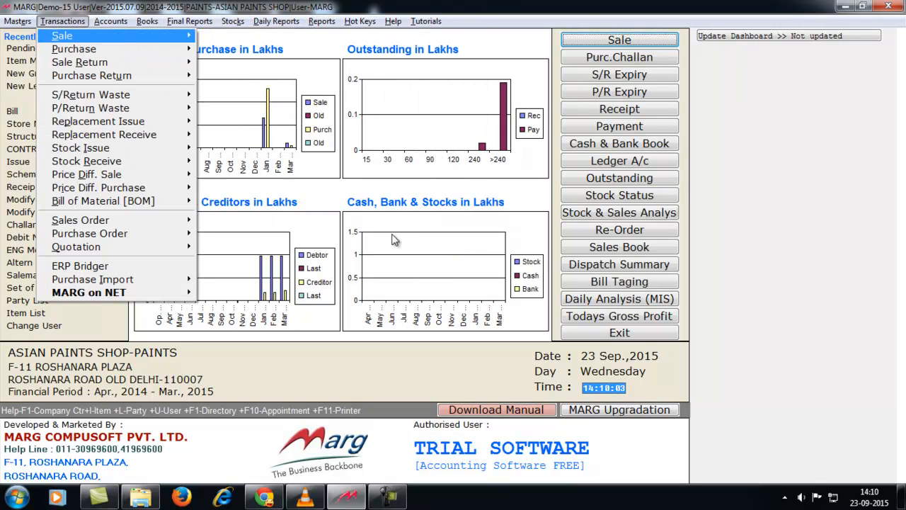
key(Down)
key(Right)
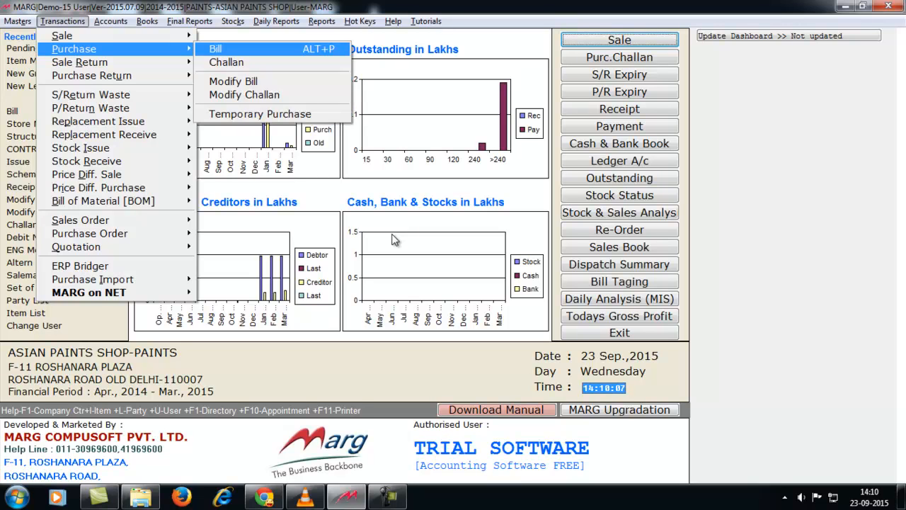
key(alt+p)
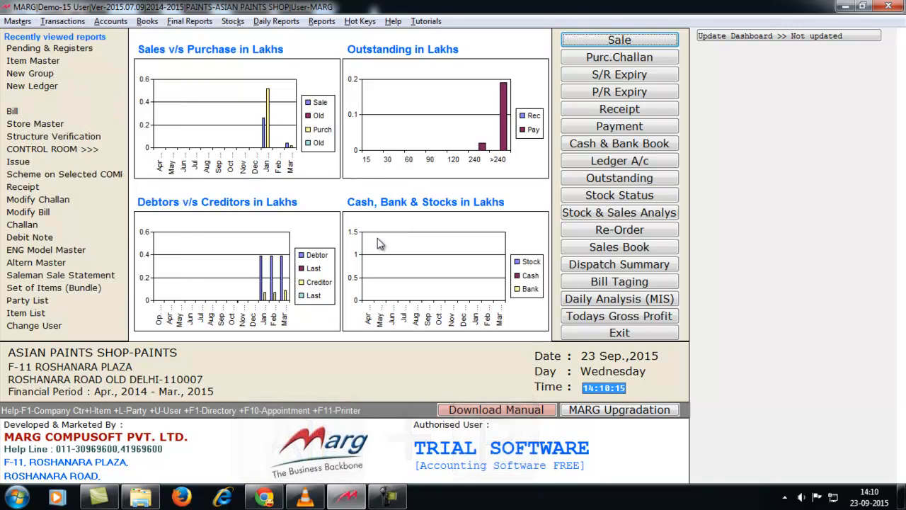
key(alt+p)
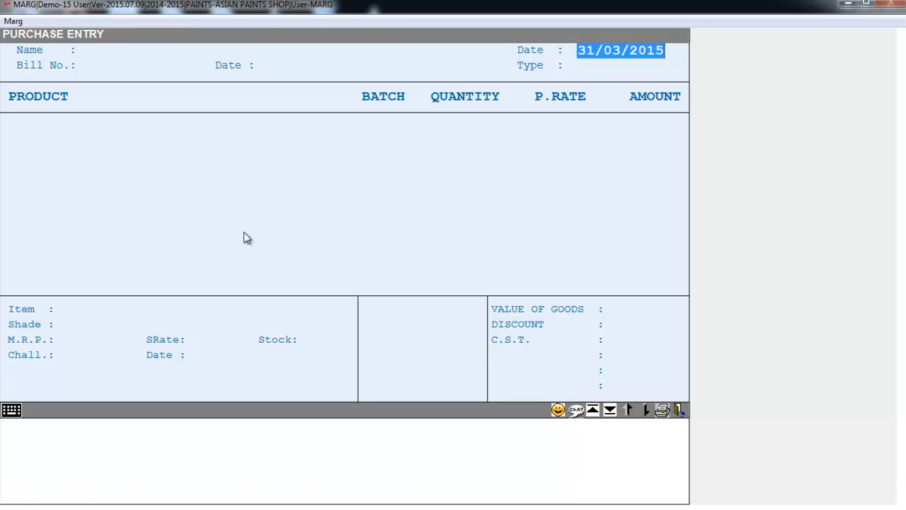
key(Return)
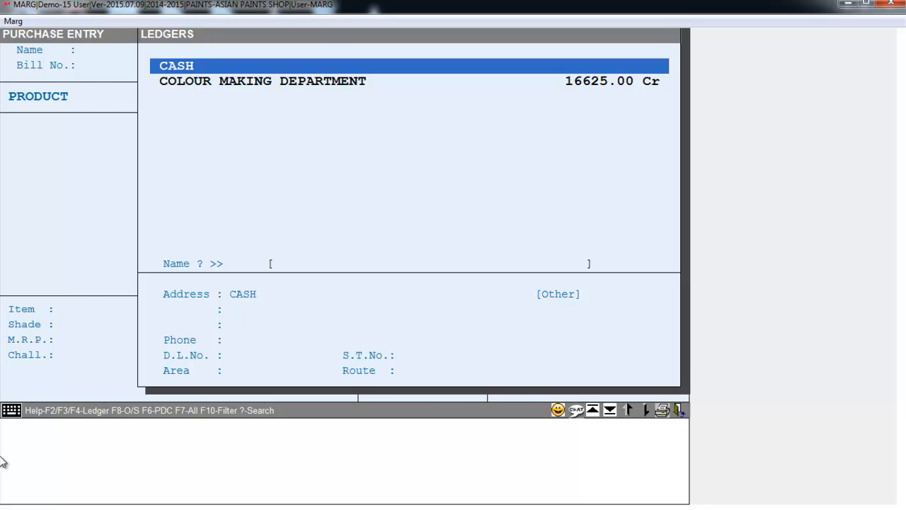
Step: Choose CASH as the supplier ledger without creating a new one, and enter bill number 001
key(F3)
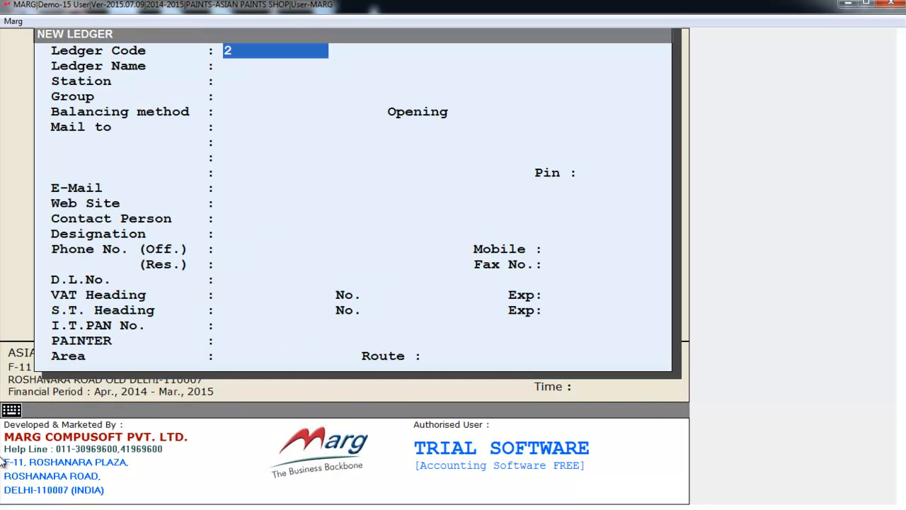
key(Escape)
key(Down)
key(Up)
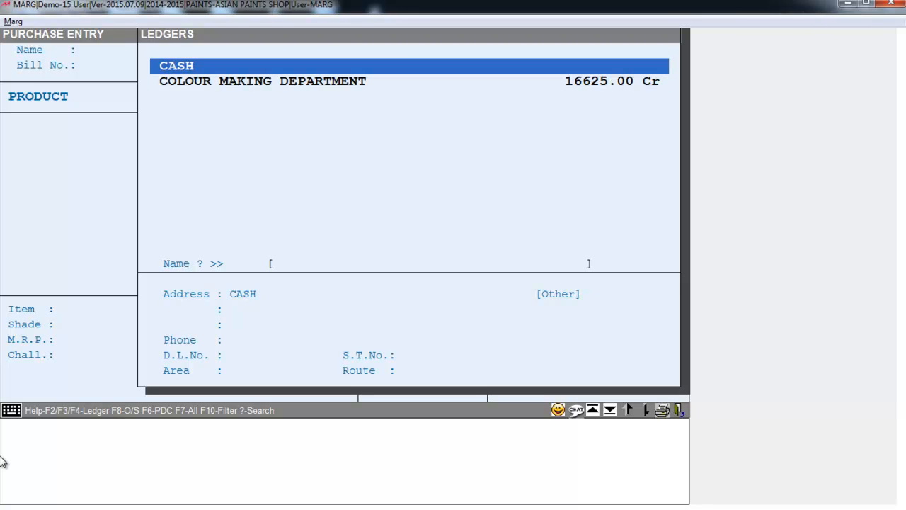
key(Return)
key(Return)
key(Return)
key(Return)
key(Return)
key(Return)
key(Return)
key(Return)
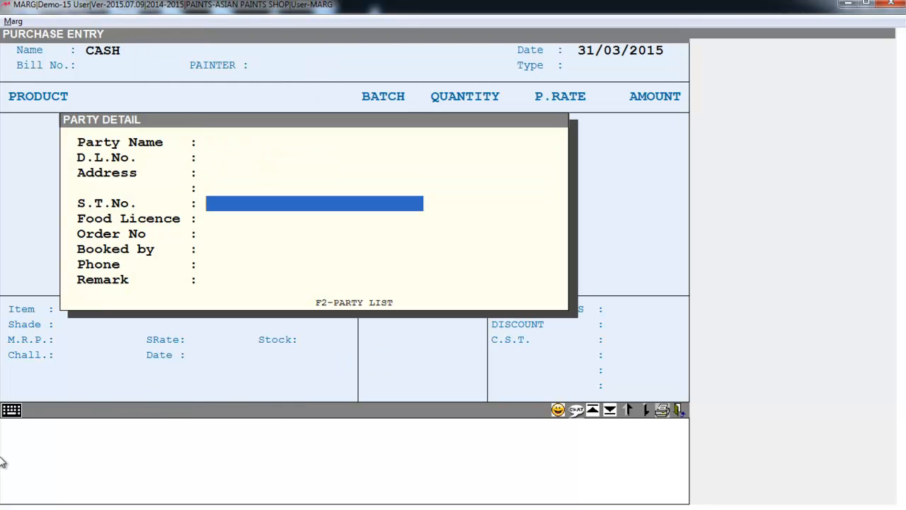
key(Return)
key(Return)
key(Return)
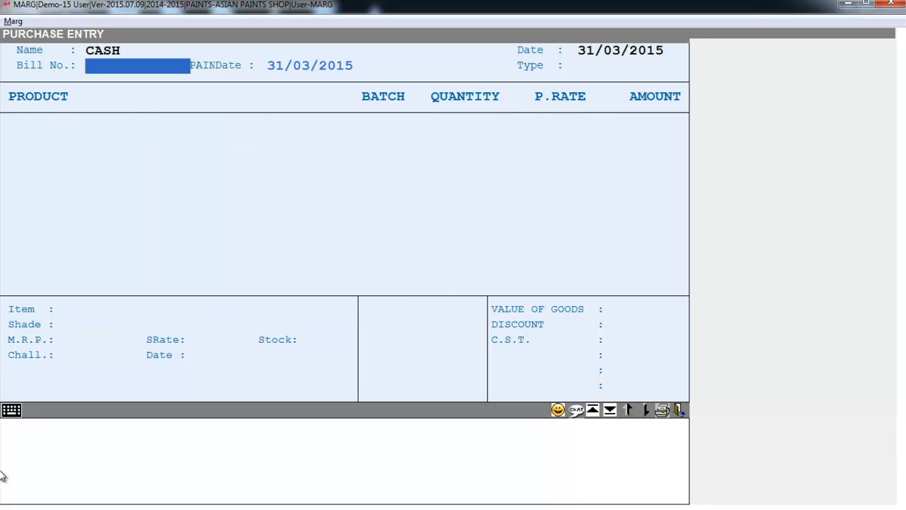
text(001)
key(Return)
key(Return)
key(Return)
key(Return)
key(Return)
key(Return)
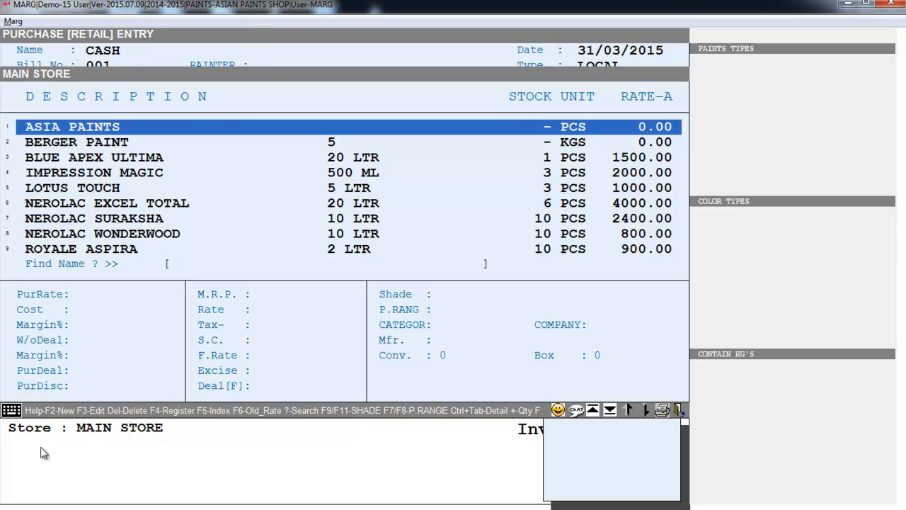
Step: Add BLUE APEX ULTIMA 20 LTR, shade EMULSION/GREEN/15 KG'S, quantity 5 at 200.00 to the purchase bill
key(Down)
key(Down)
key(Down)
key(Down)
key(Down)
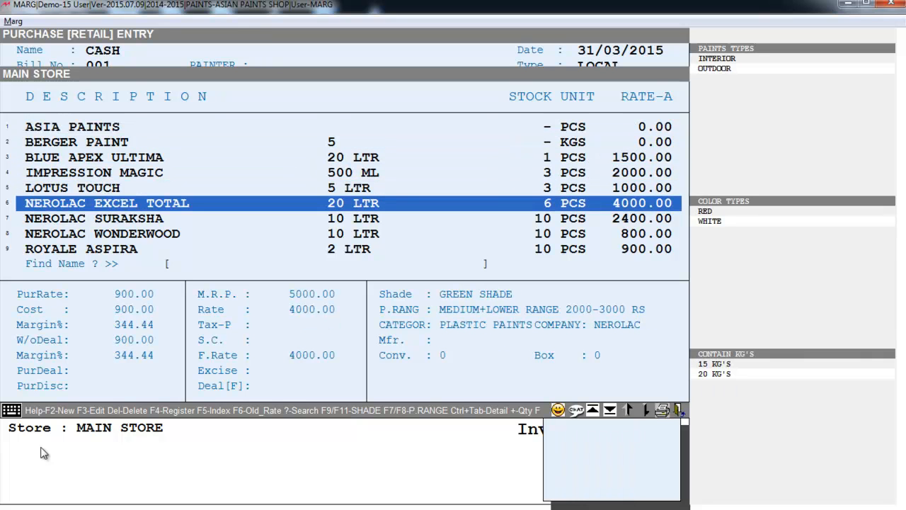
click(317, 151)
key(Return)
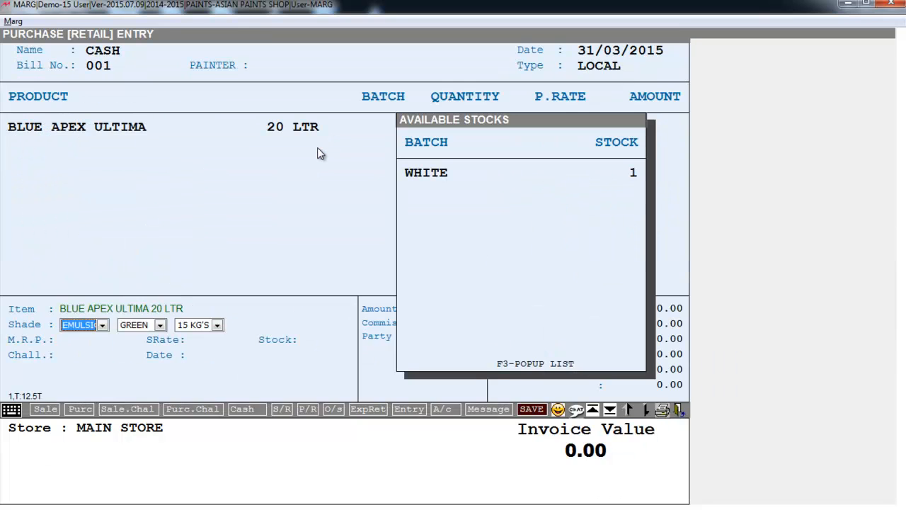
key(Return)
key(Return)
key(Return)
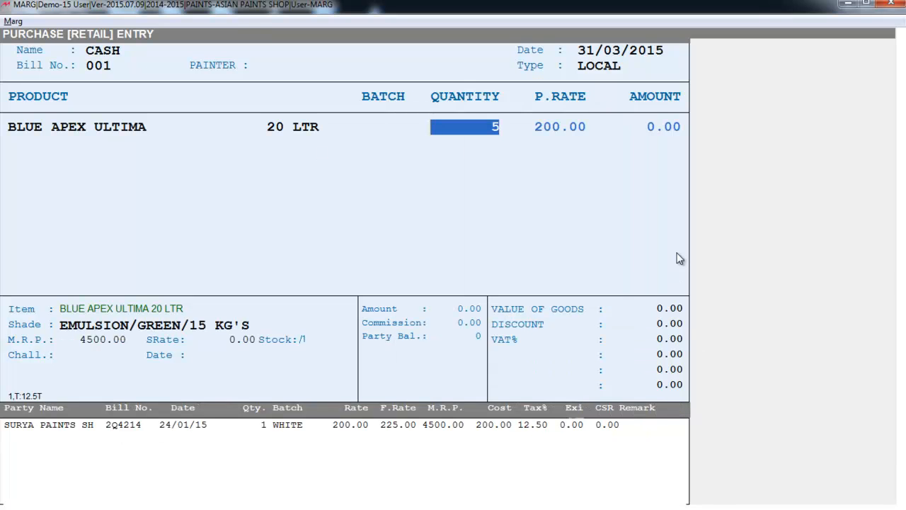
text(5)
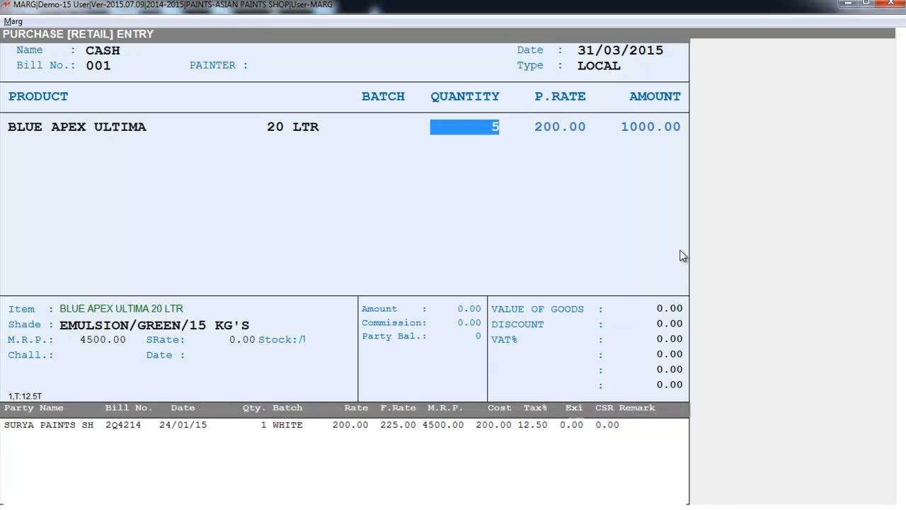
key(Return)
key(Return)
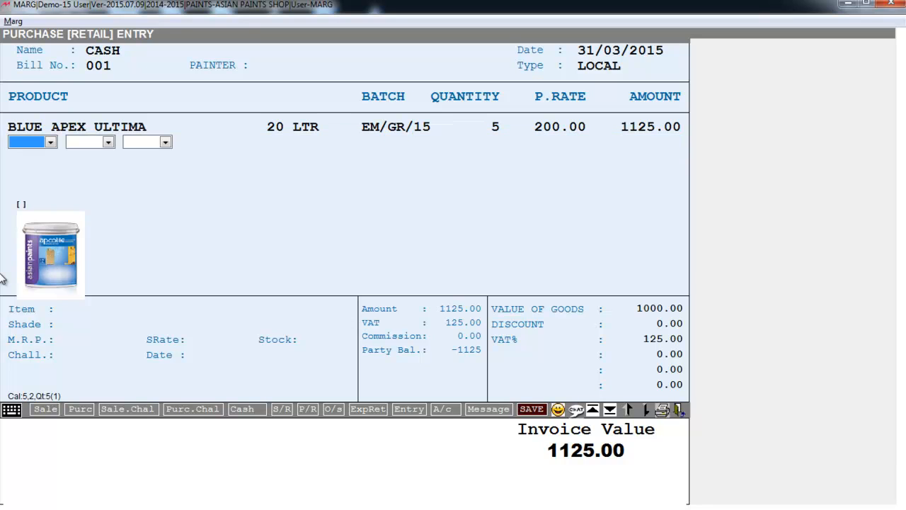
Step: Add LOTUS TOUCH 5 LTR, interior red shade, quantity 2 at 280.00 as a second row
key(Return)
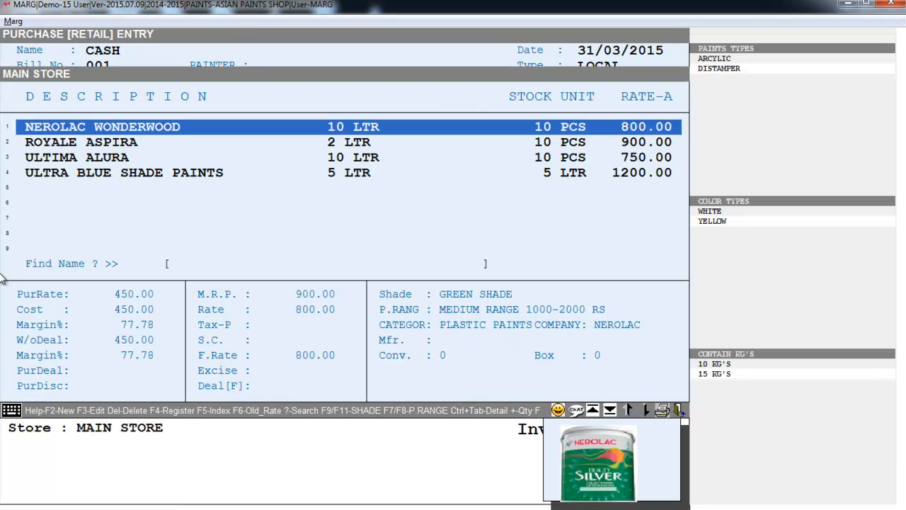
key(Up)
key(Up)
key(Up)
key(Down)
key(Down)
key(Up)
key(Up)
key(Return)
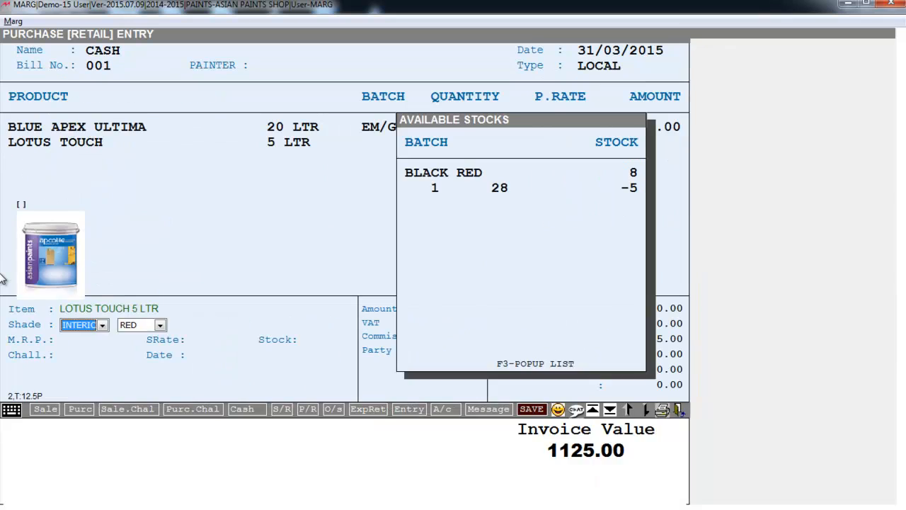
key(Return)
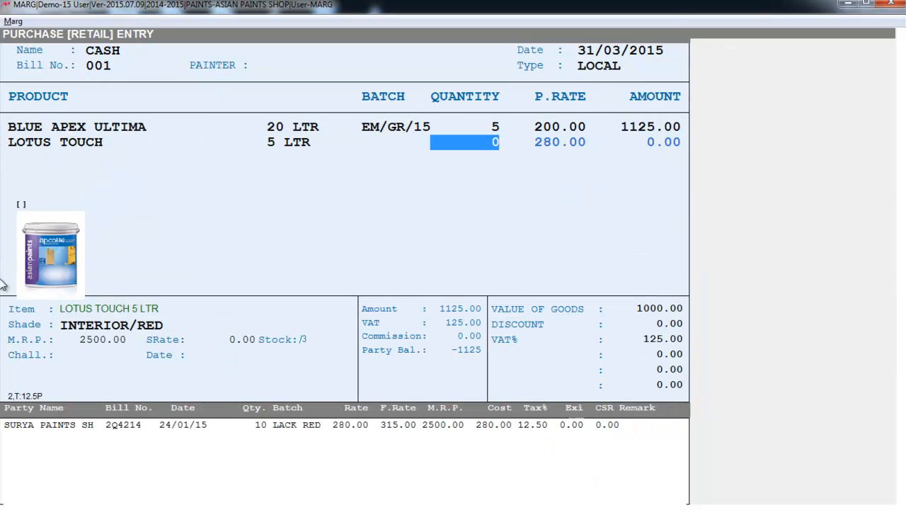
text(2)
key(Return)
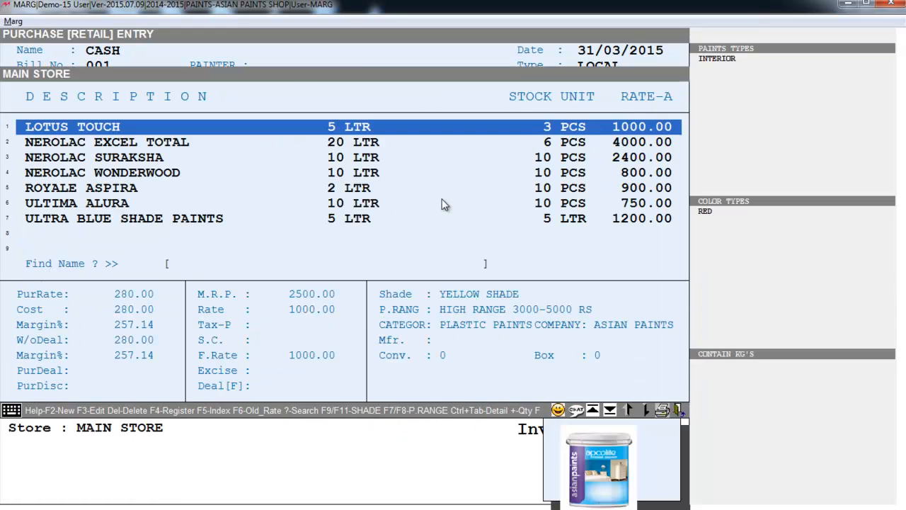
Step: Finish and save the 1755.00 purchase bill
key(Escape)
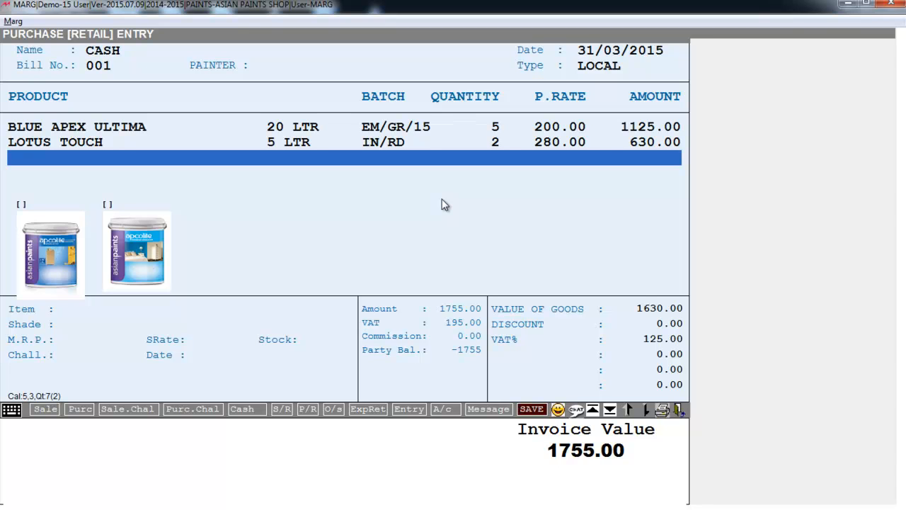
key(Page_Down)
key(Page_Down)
key(Page_Down)
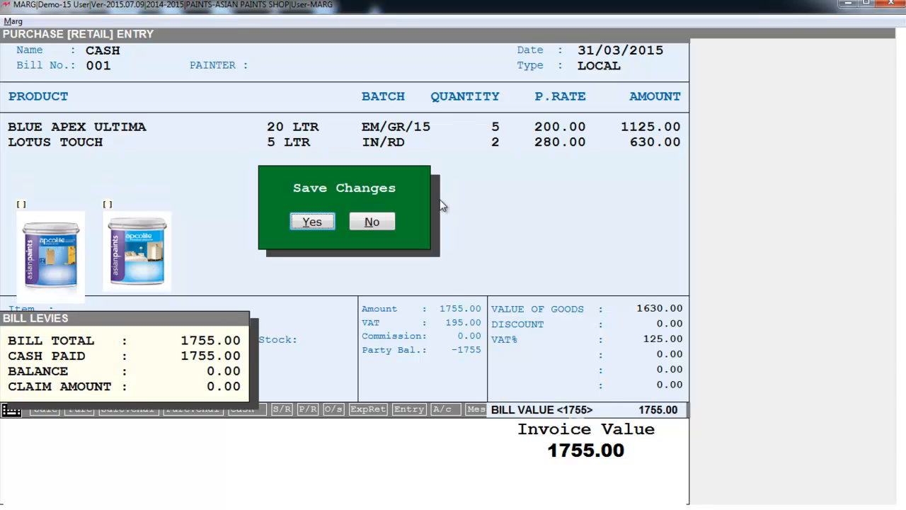
key(Return)
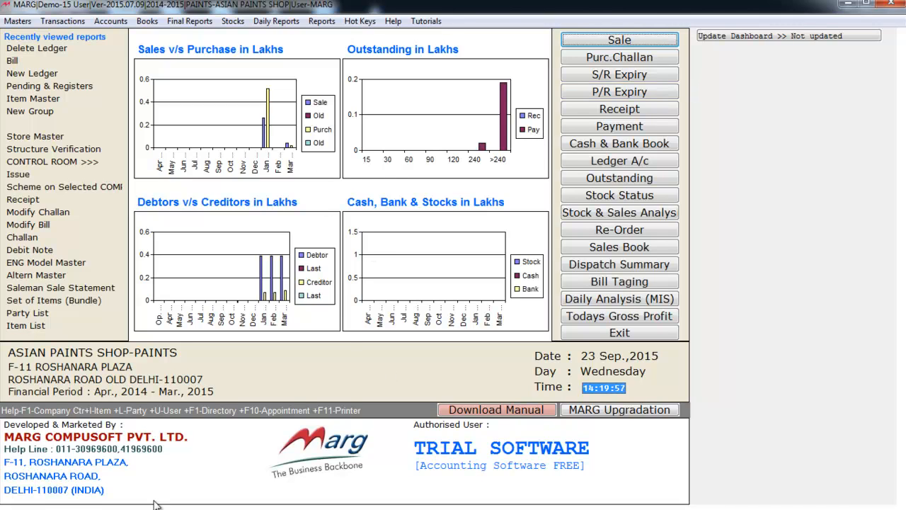
Step: Start sale bill 00003 dated 31/03/2015 for the customer ledger and reach the first product row
click(63, 20)
mouse_move(74, 41)
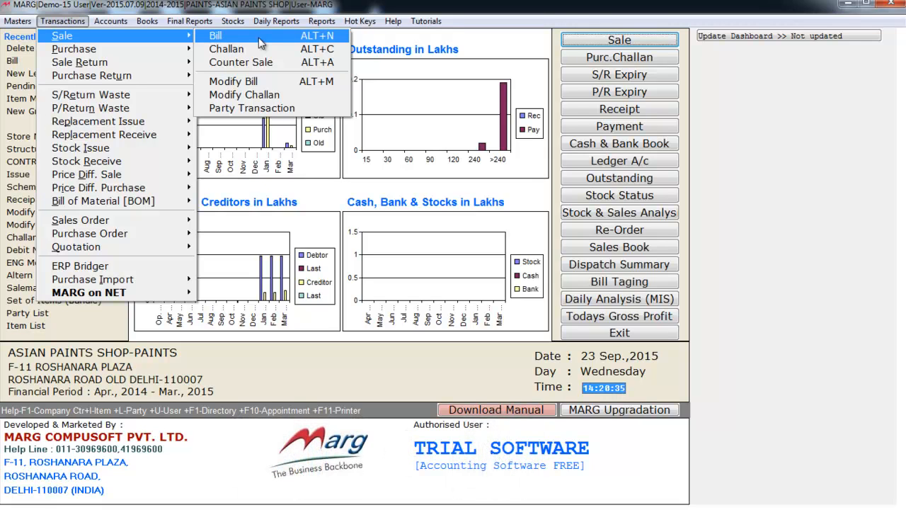
click(282, 262)
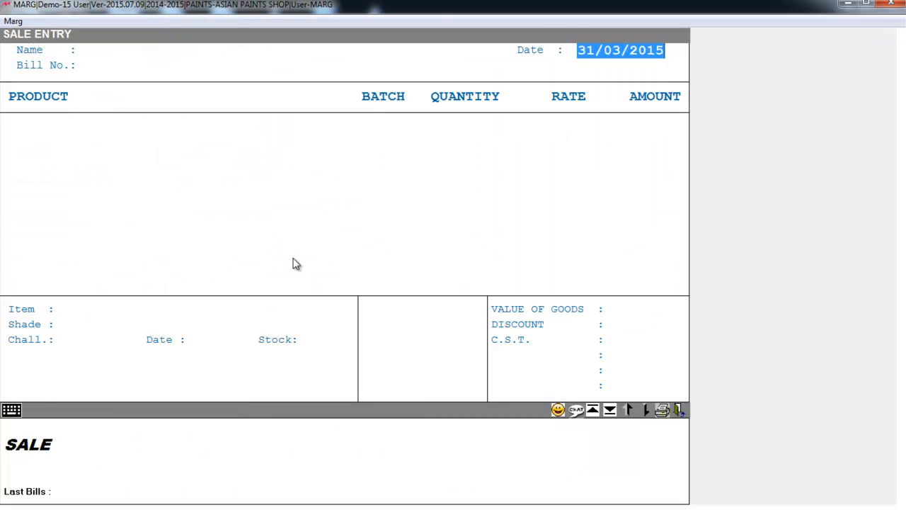
key(Return)
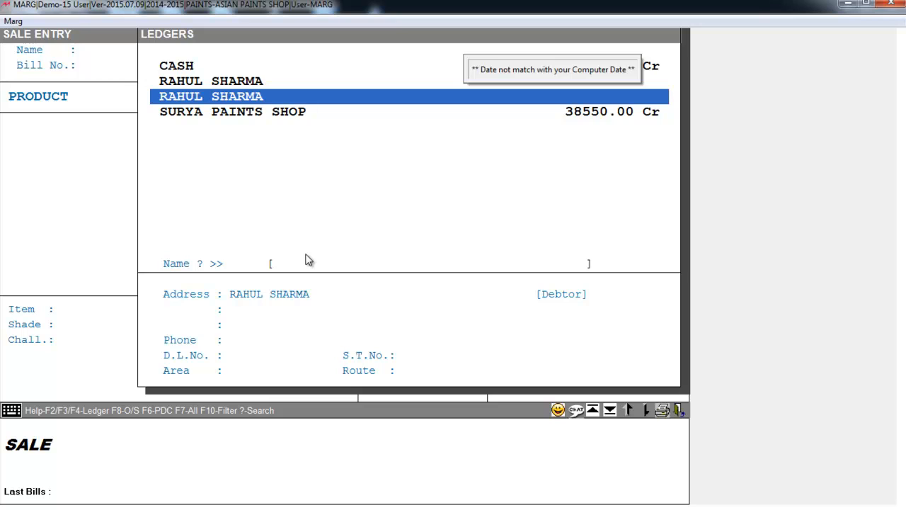
key(Up)
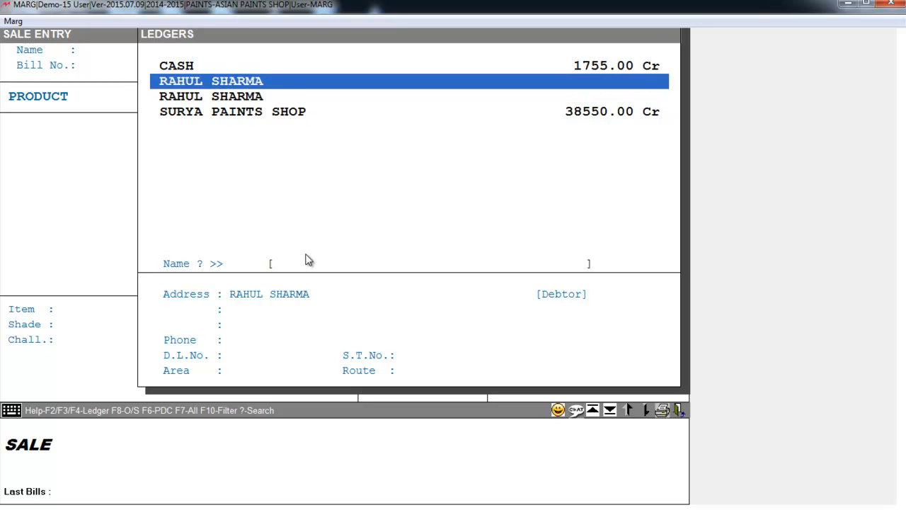
key(Return)
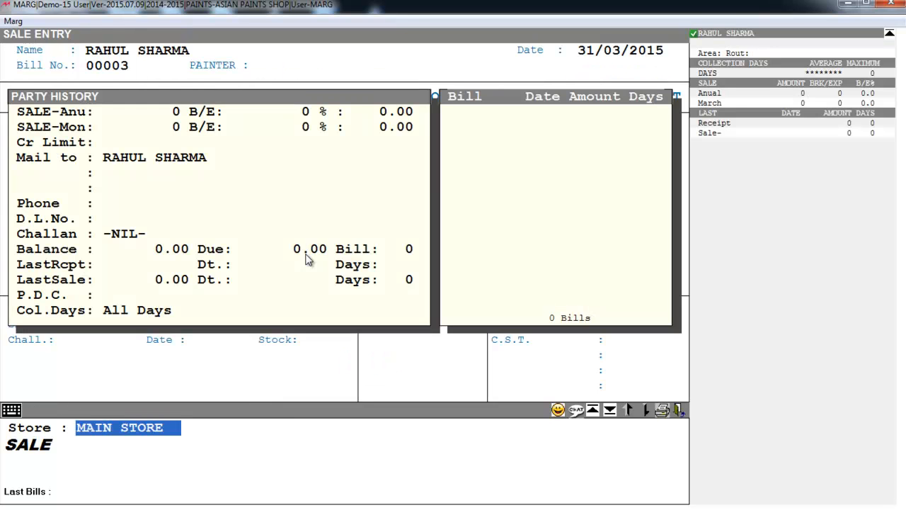
key(Return)
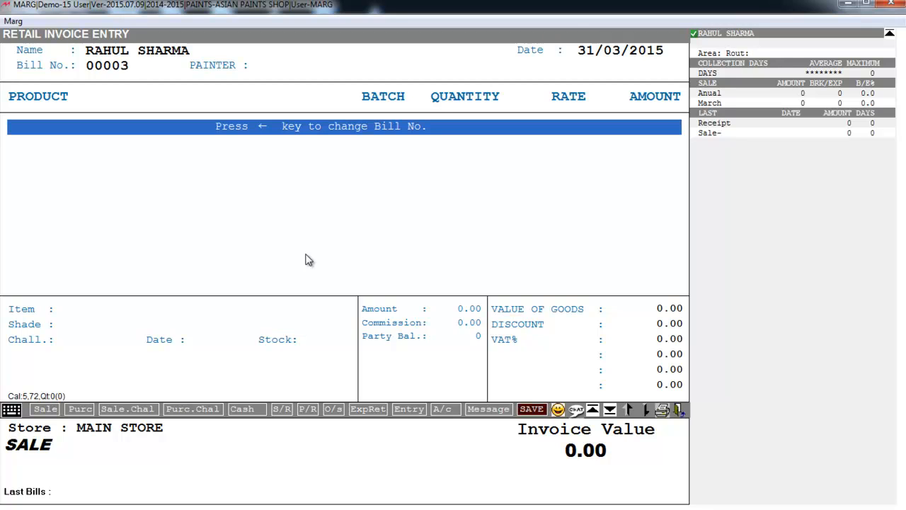
key(Return)
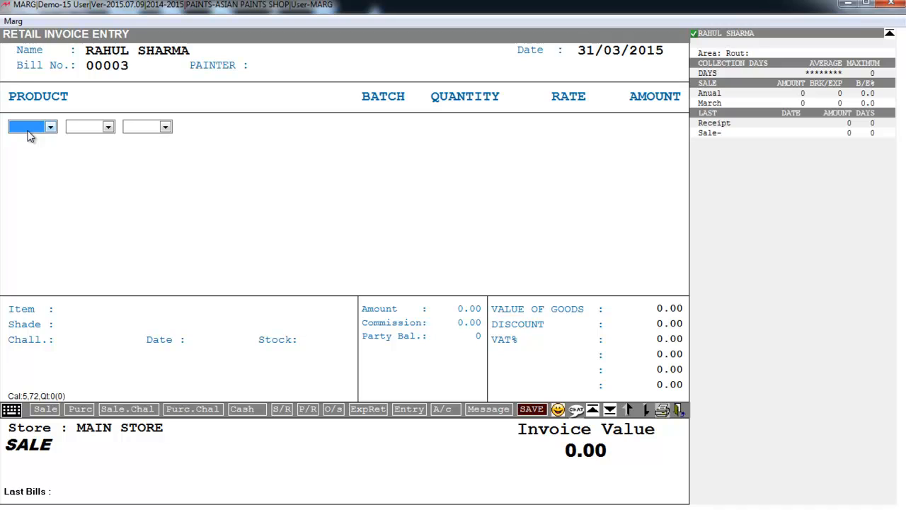
Step: Filter the product line by EMULSION paint type and RED colour, leaving pack size unset
key(Return)
key(Return)
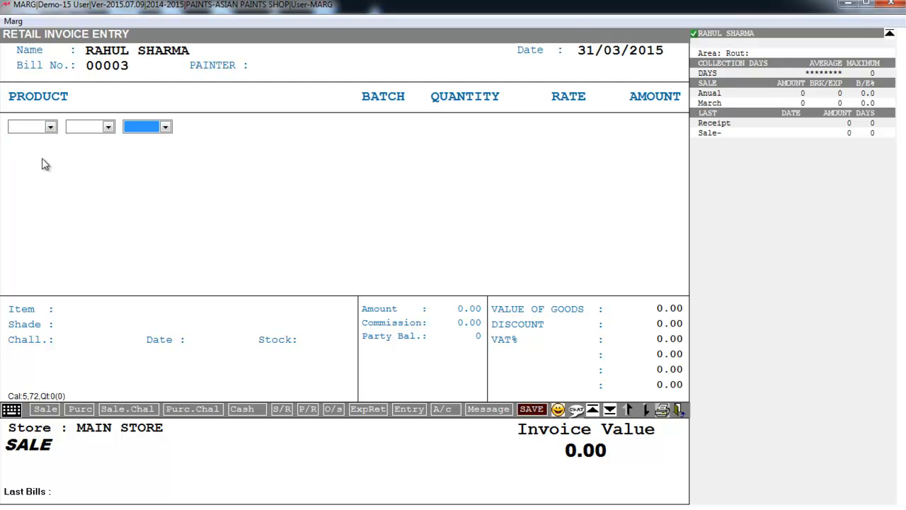
click(28, 126)
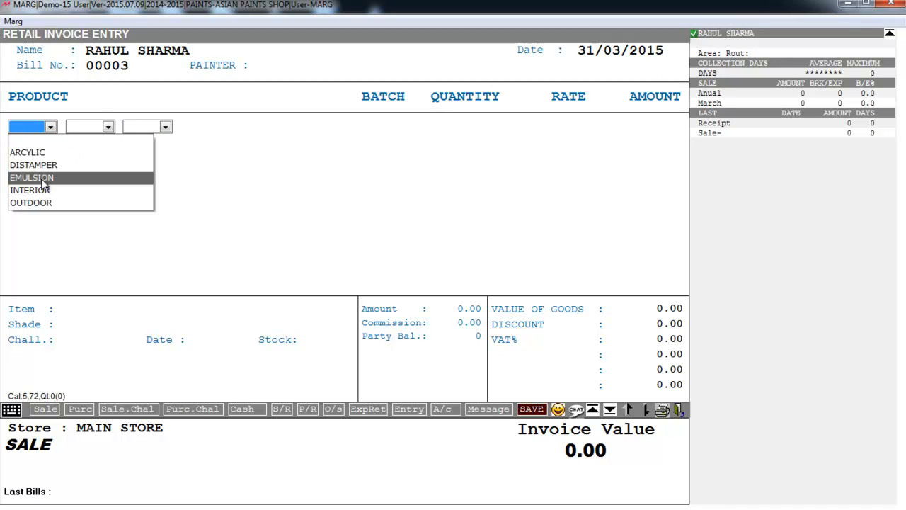
click(42, 178)
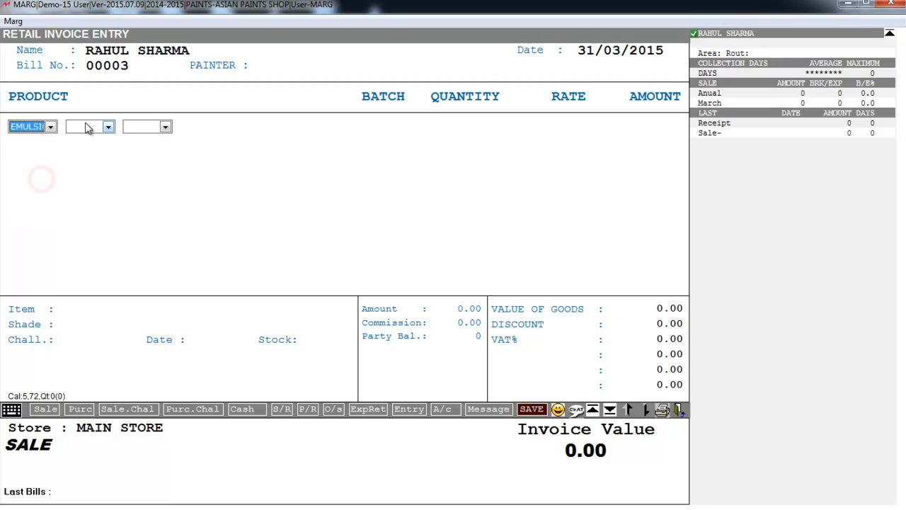
click(87, 127)
click(81, 179)
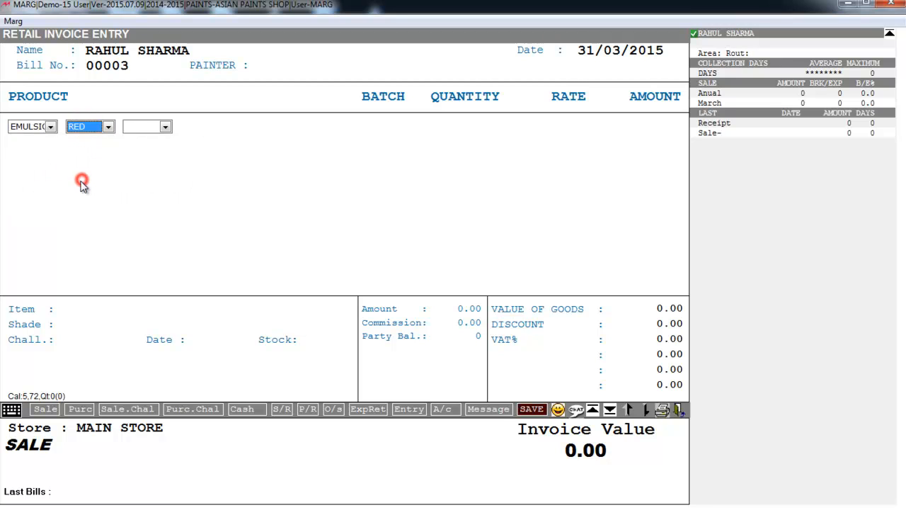
click(138, 127)
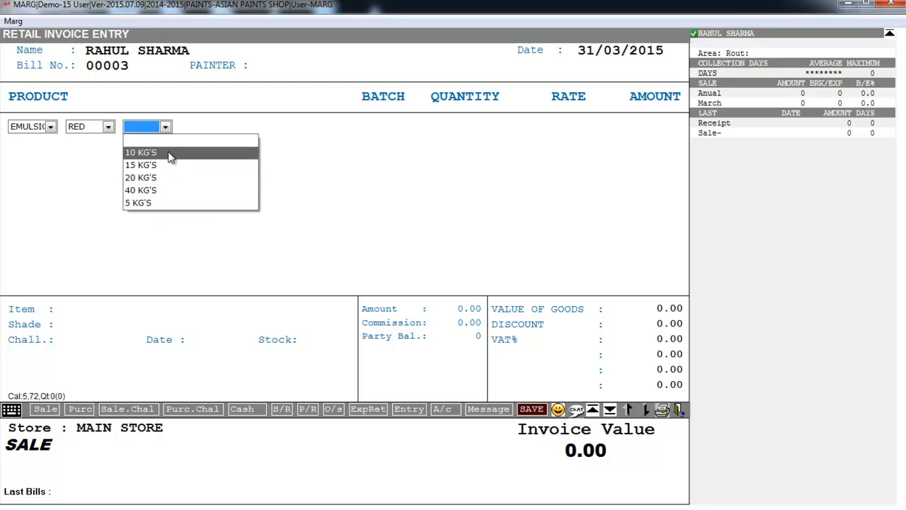
click(156, 127)
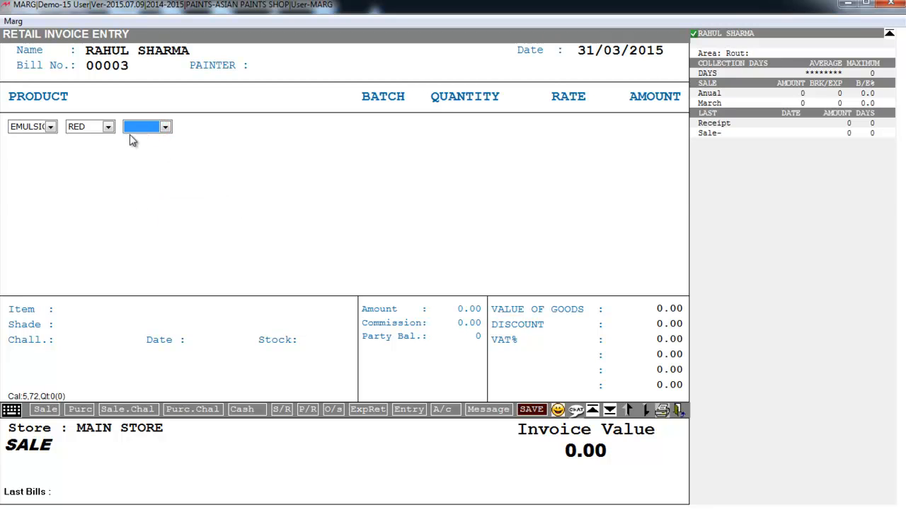
Step: Browse the filtered list past NEROLAC SURAKSHA and ULTIMA ALURA, then close it back to the shade boxes
key(Return)
key(Down)
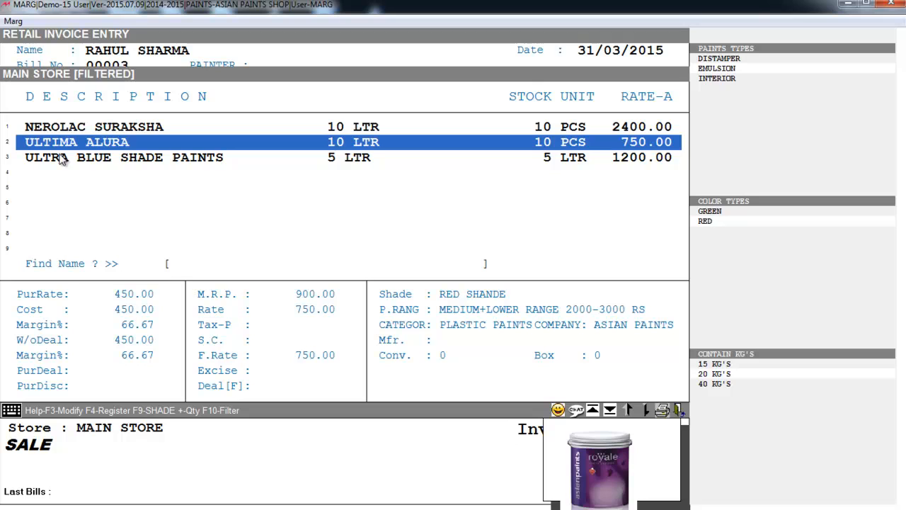
key(Up)
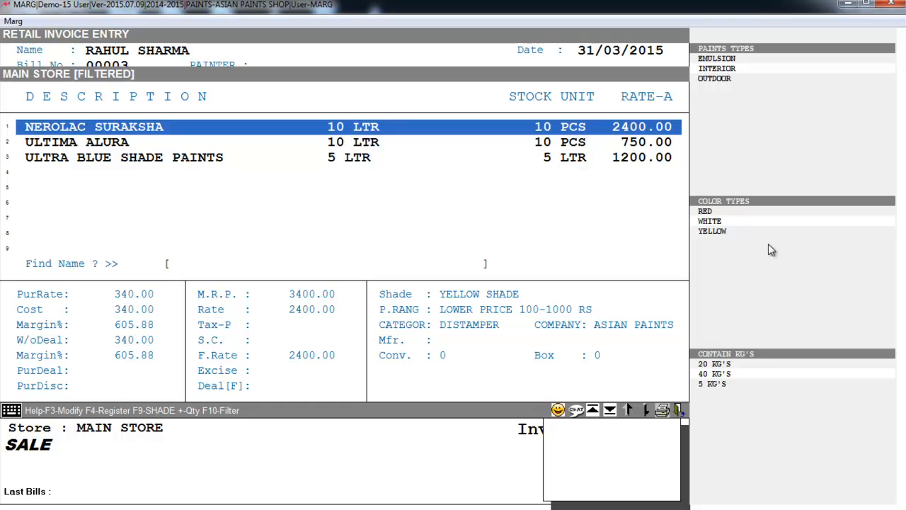
key(Down)
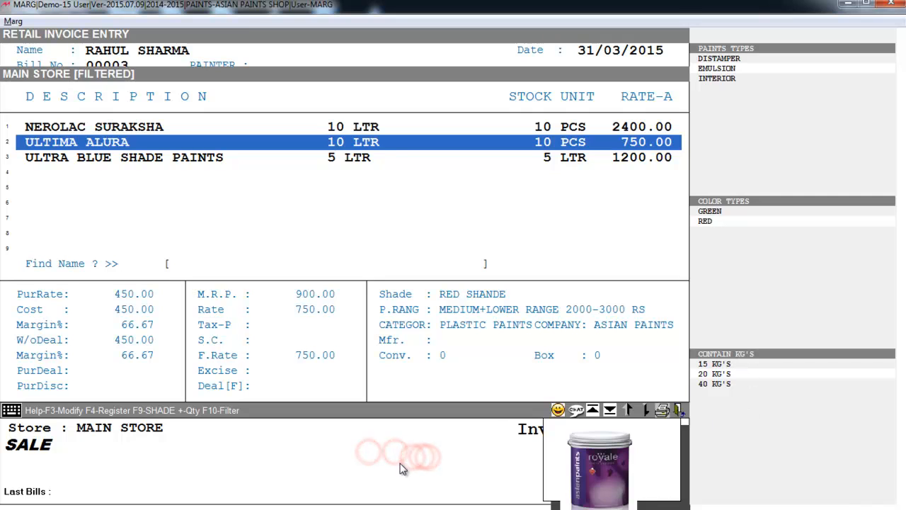
key(Escape)
key(Return)
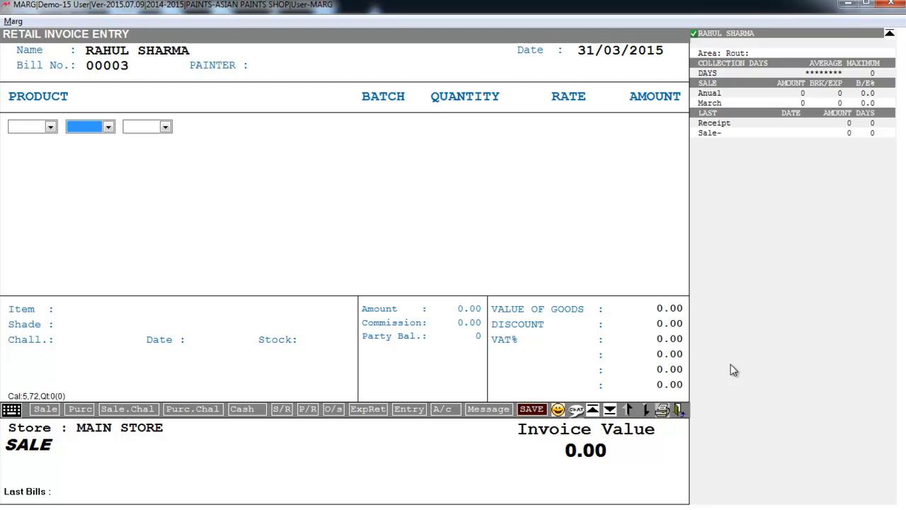
Step: Add LOTUS TOUCH 5 LTR, quantity 2 at 1000.00, leaving the F10 paint/color/contain filters at NO
key(Tab)
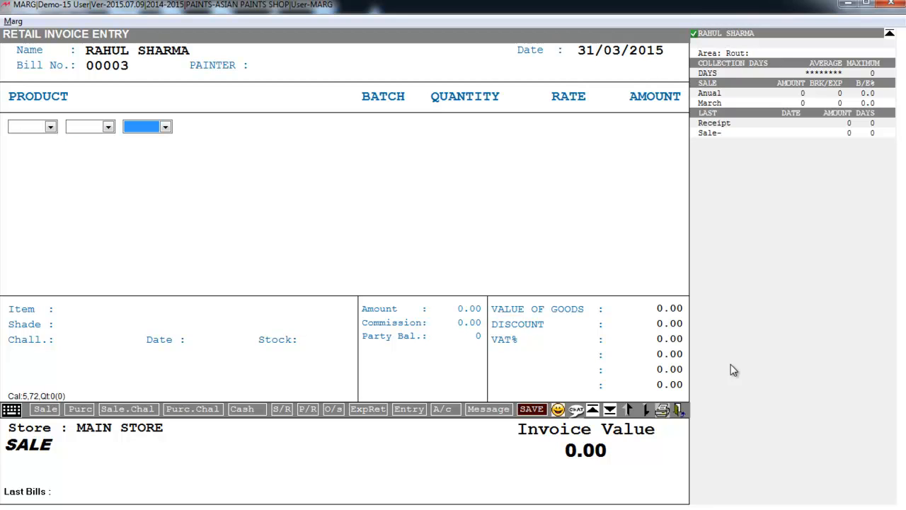
key(Return)
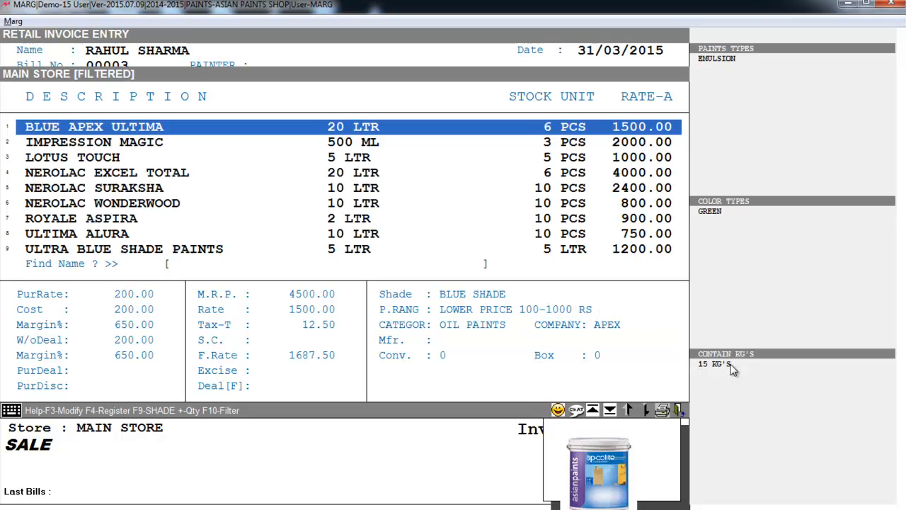
key(Down)
key(Down)
key(Down)
key(Up)
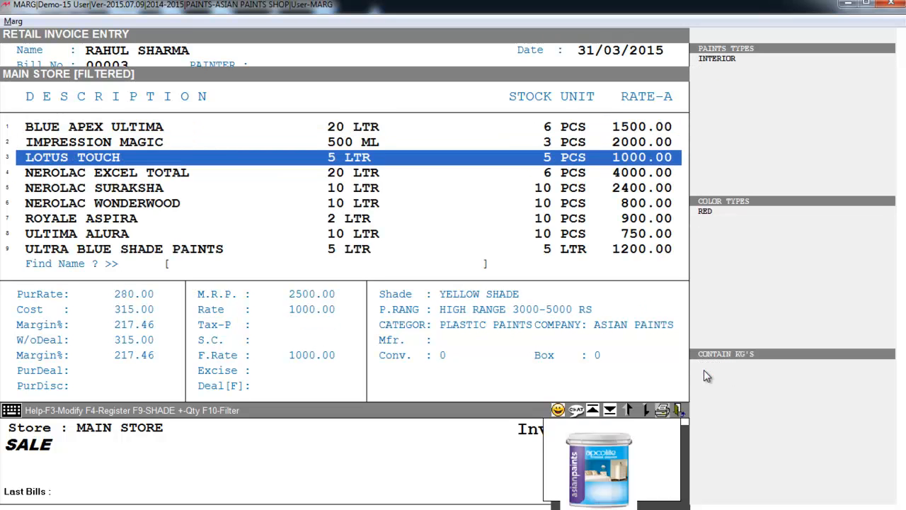
key(F10)
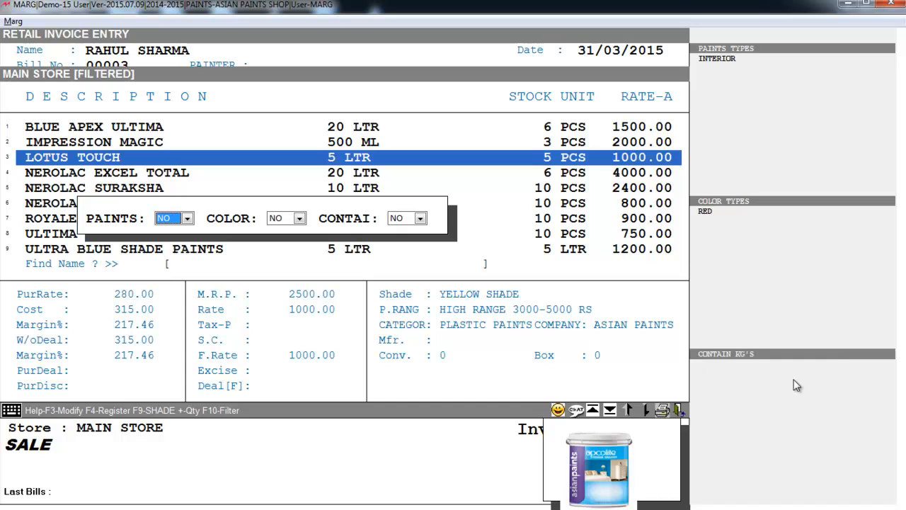
key(Return)
key(Return)
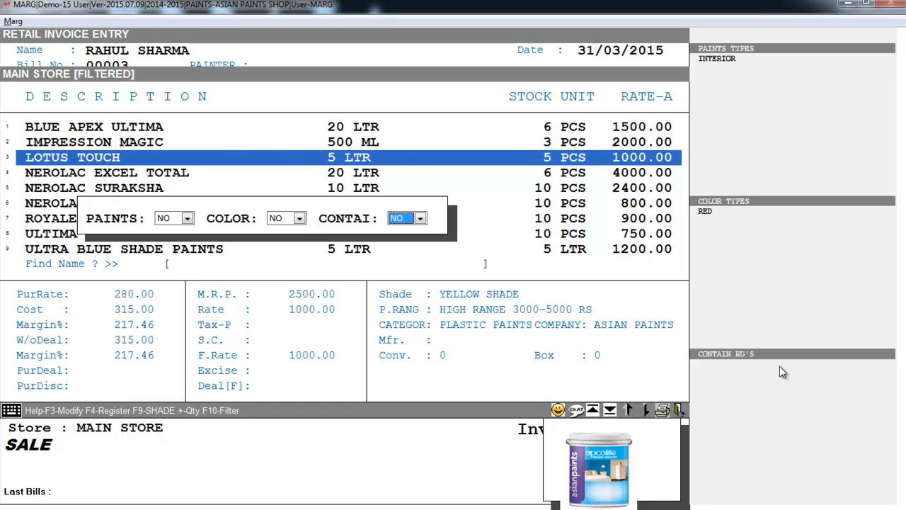
key(Return)
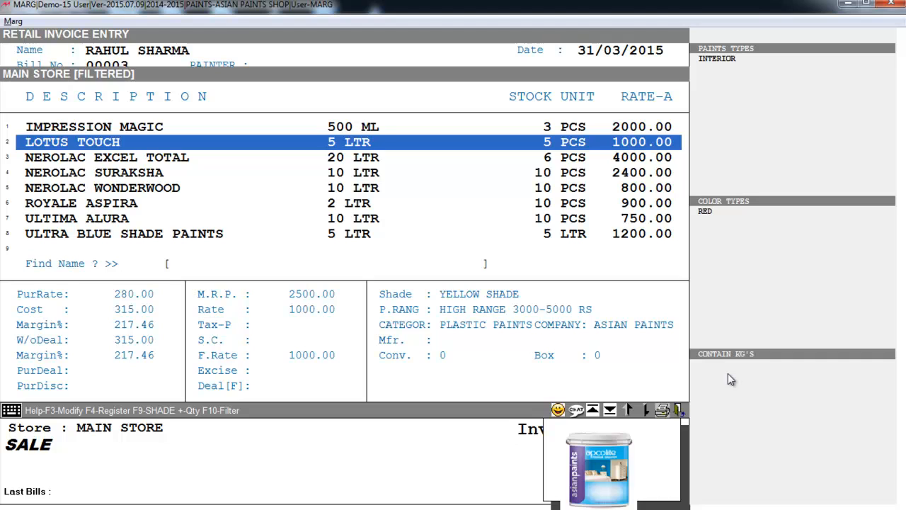
key(Return)
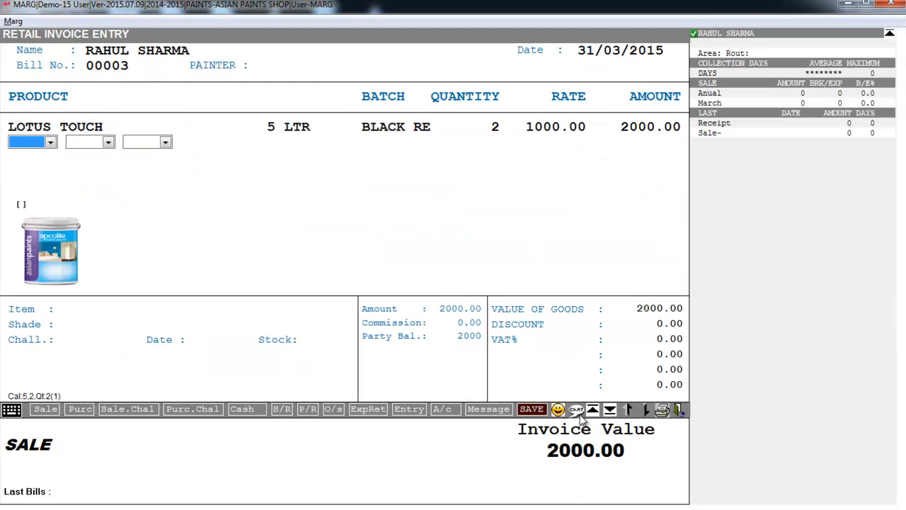
Step: Add ULTIMA ALURA 10 LTR in DISTAMPER/GREEN, quantity 5 at 750.00, as the second invoice line
click(42, 142)
click(43, 178)
click(107, 141)
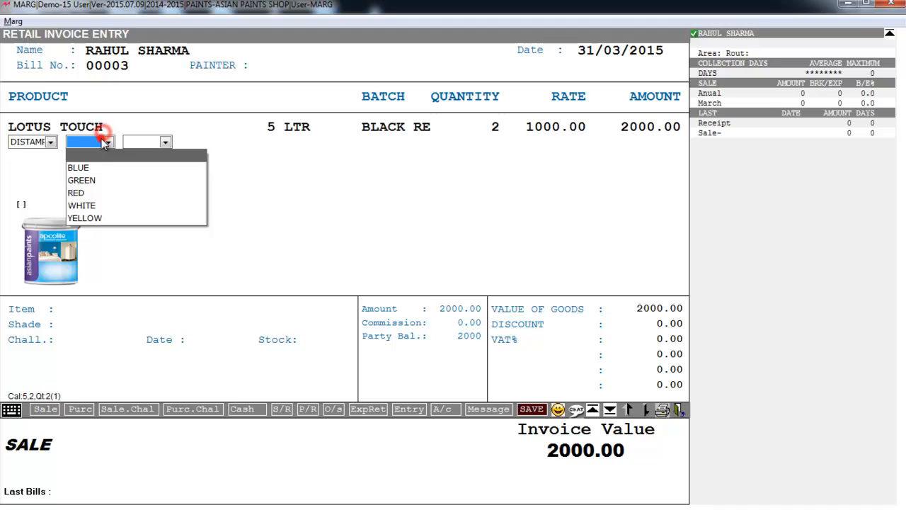
click(101, 181)
key(Return)
key(Return)
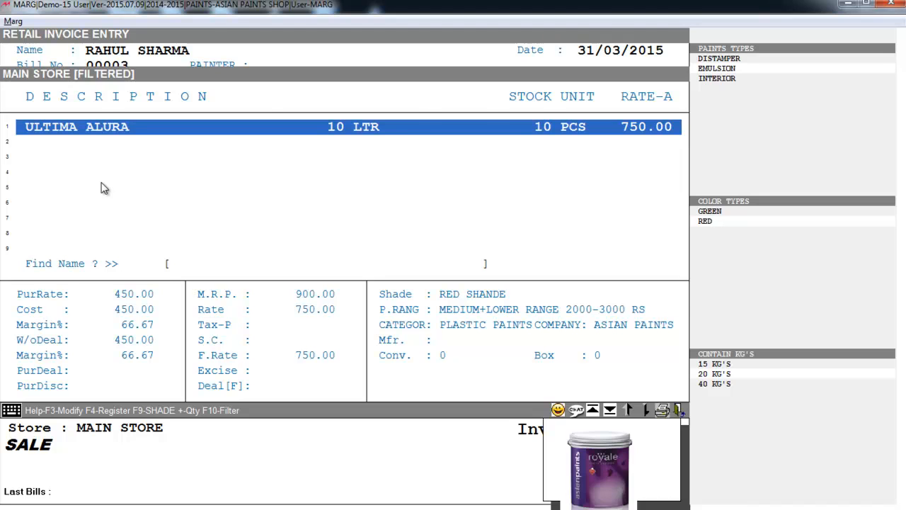
key(Return)
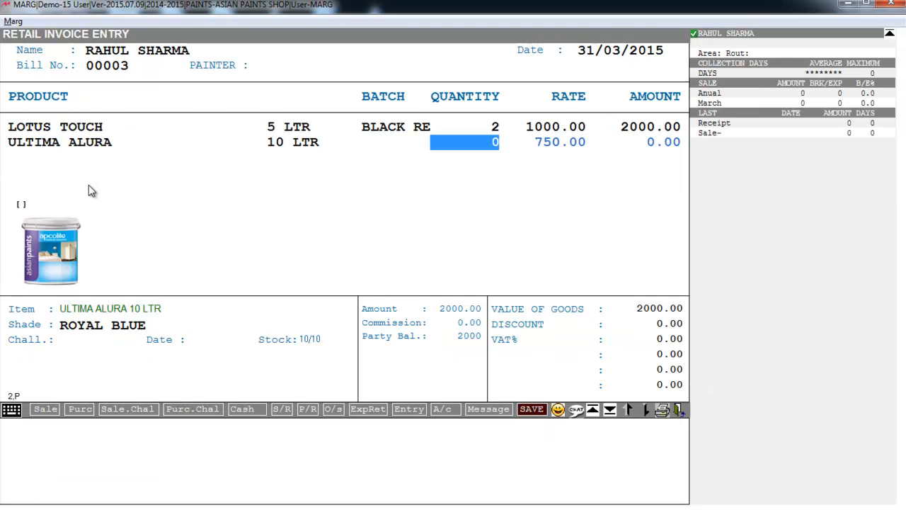
key(BackSpace)
text(5)
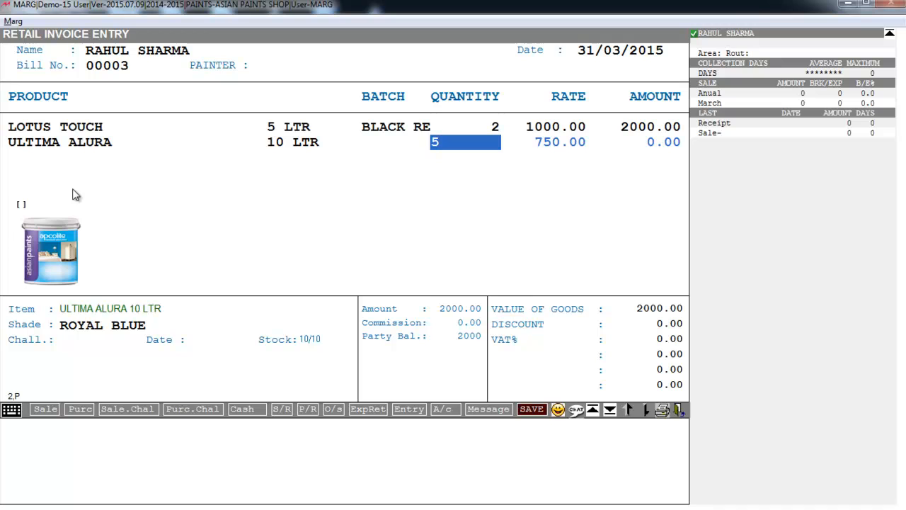
key(Return)
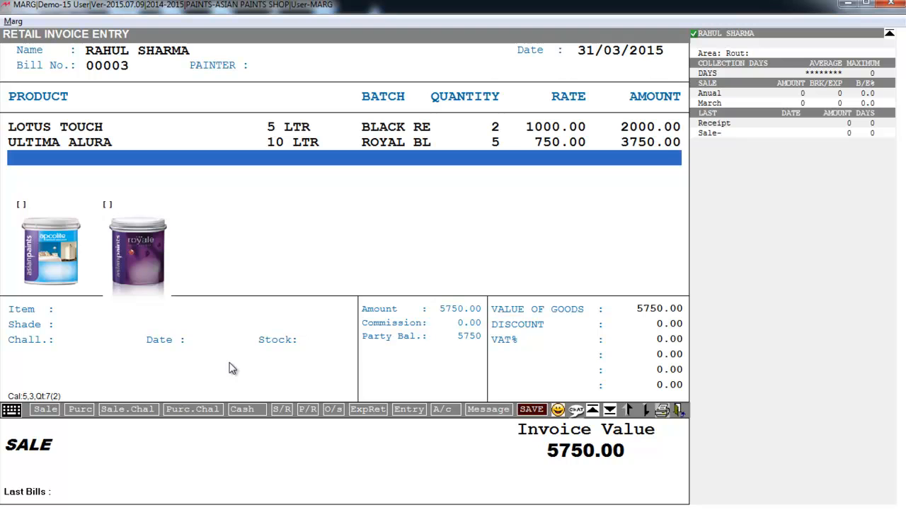
Step: Finish item entry and save sale invoice 00003 at 5750.00
key(Return)
key(Return)
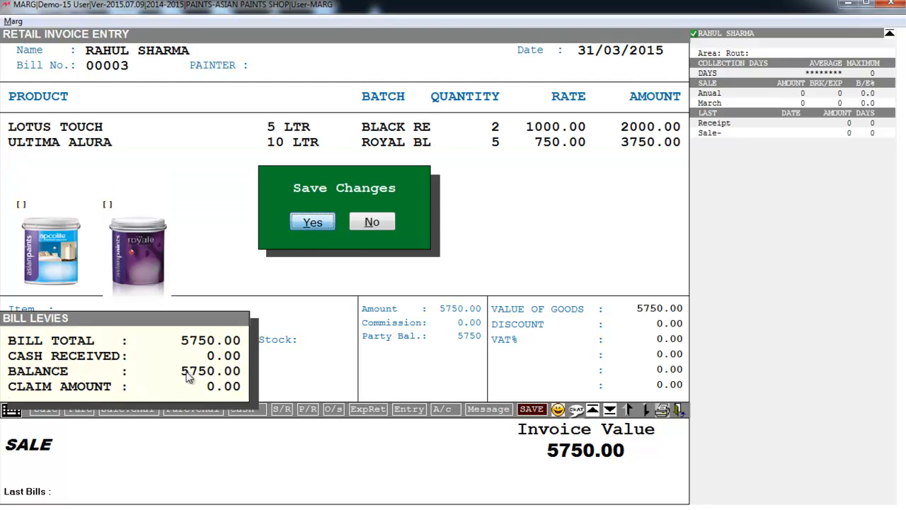
key(Return)
key(Escape)
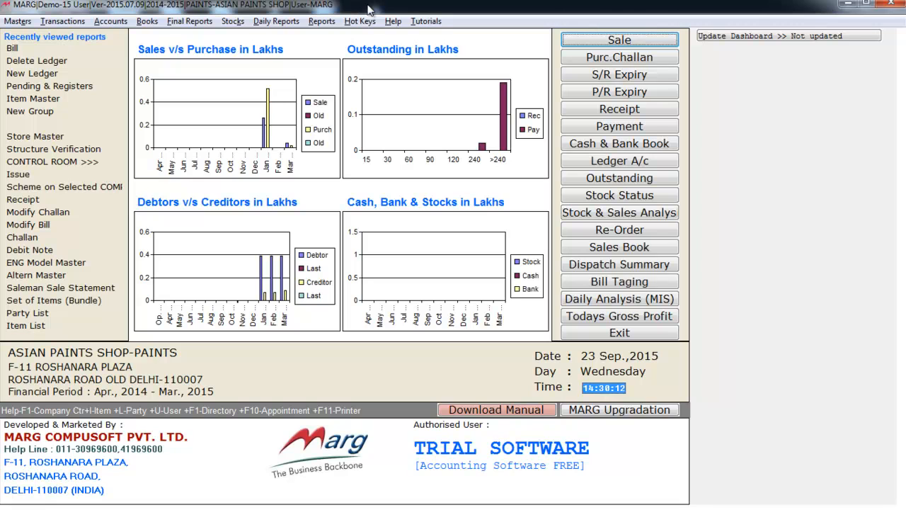
Step: Start sale bill 00004 for the same customer and bring up the PAINTER list
click(639, 42)
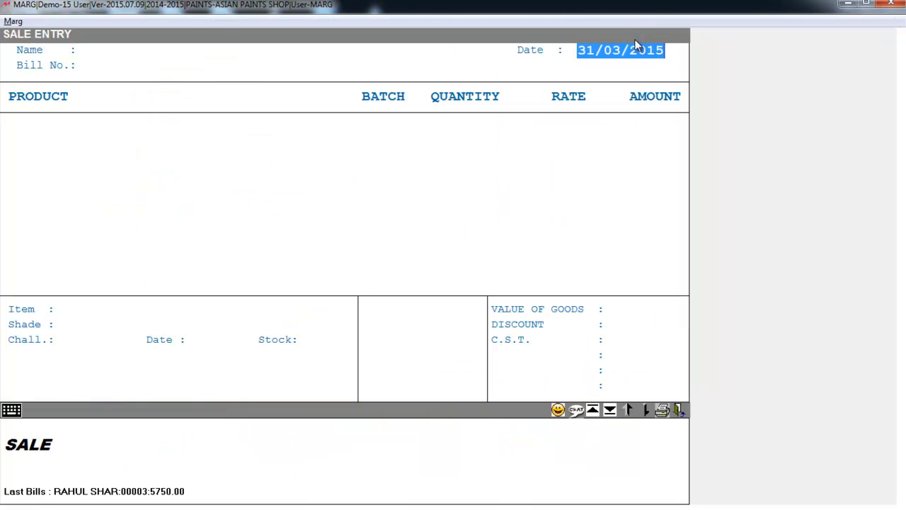
key(Return)
key(Return)
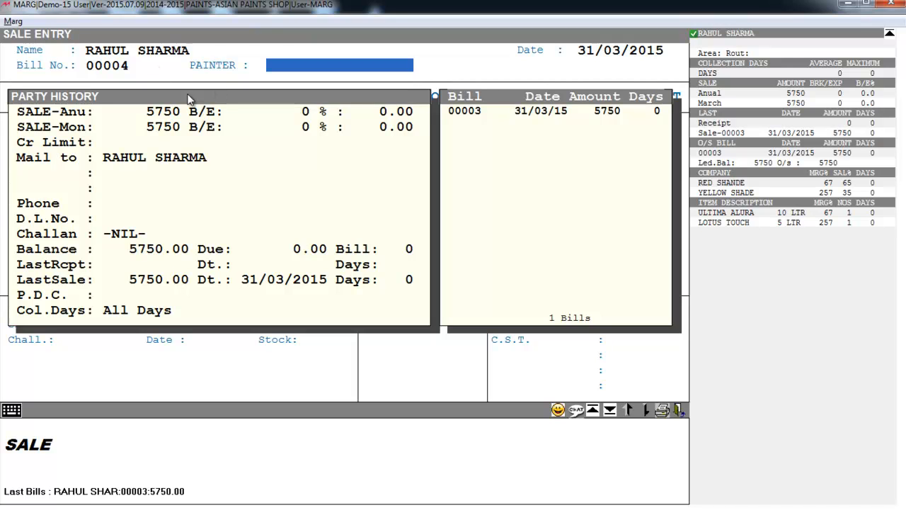
key(Return)
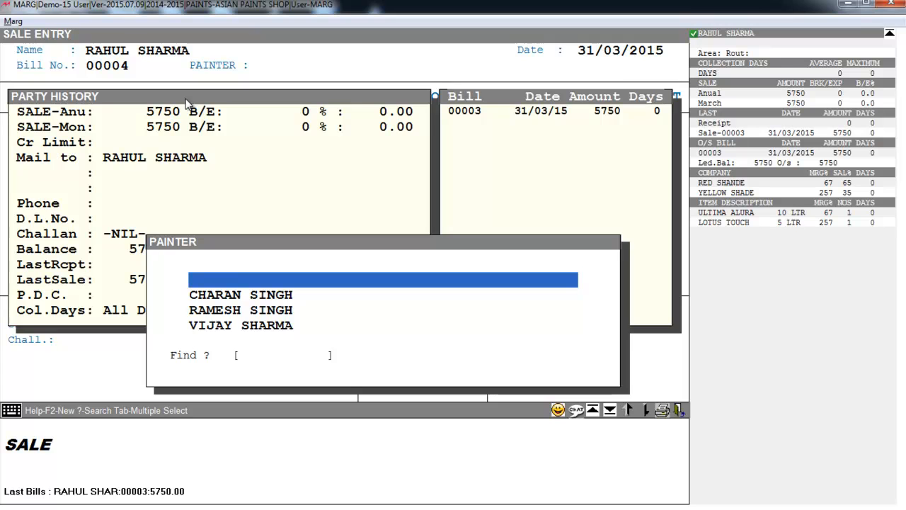
Step: Create painter ledger code 3 with the painter's full name under SUNDRY CREDITORS (FIELD STAFF)
key(F2)
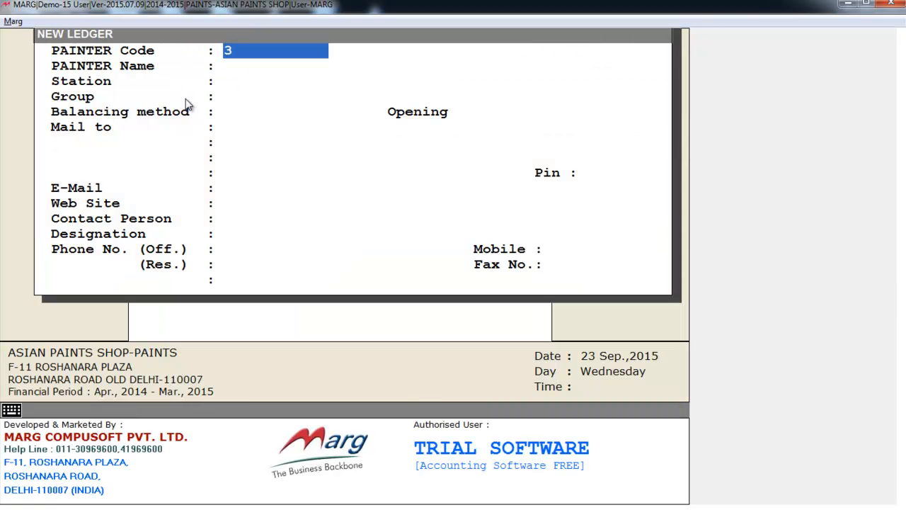
key(Return)
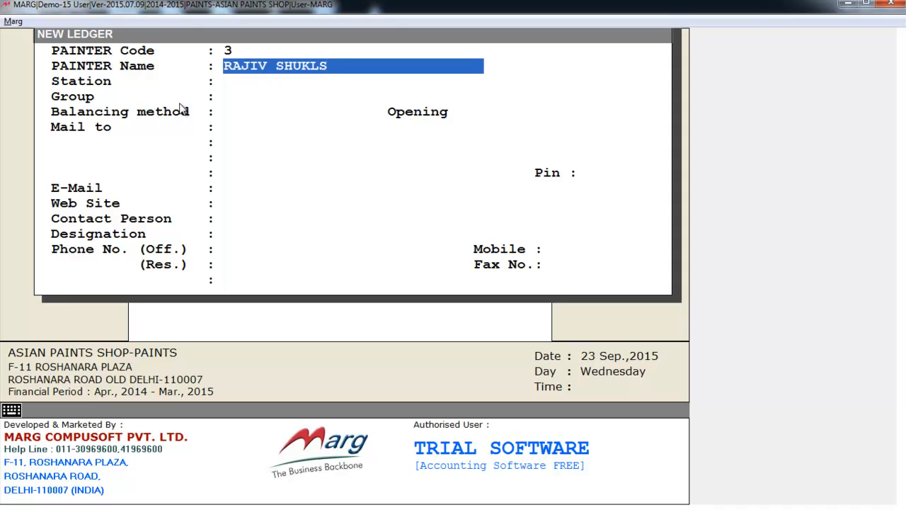
key(Return)
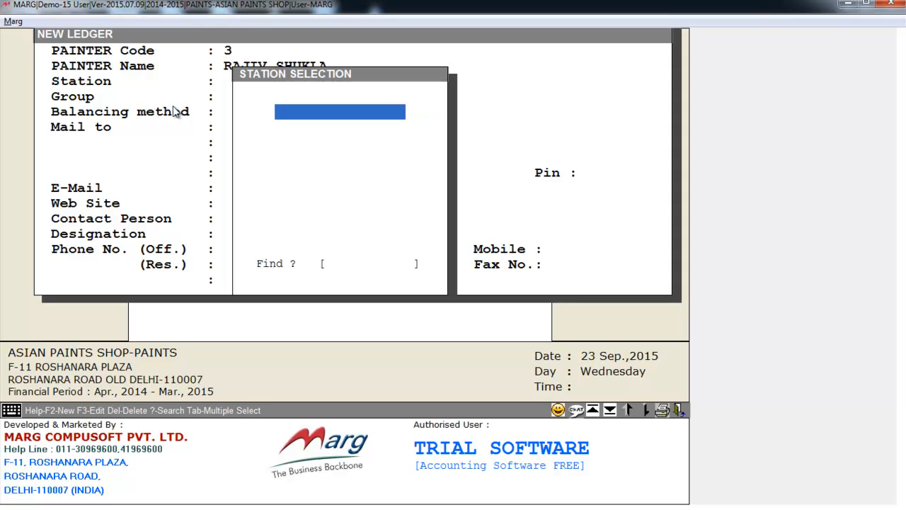
key(Return)
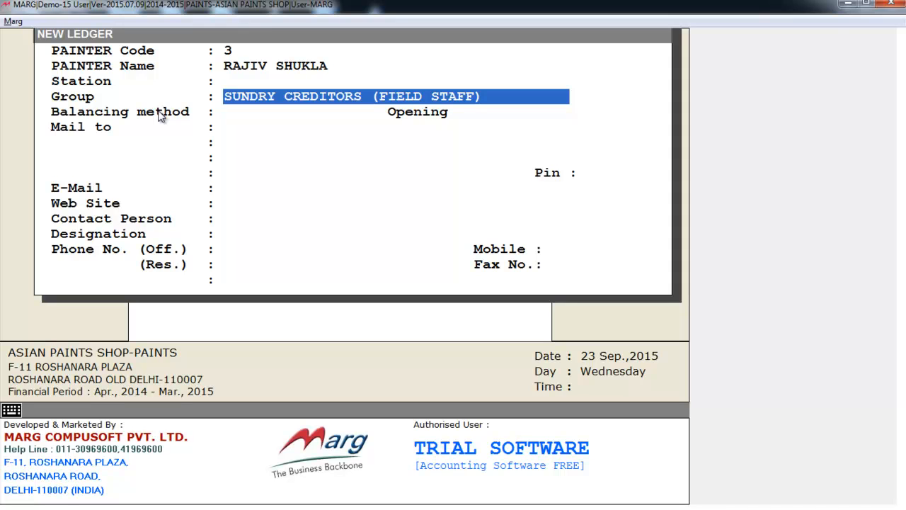
key(Return)
key(Return)
key(Return)
key(Return)
key(Return)
key(Return)
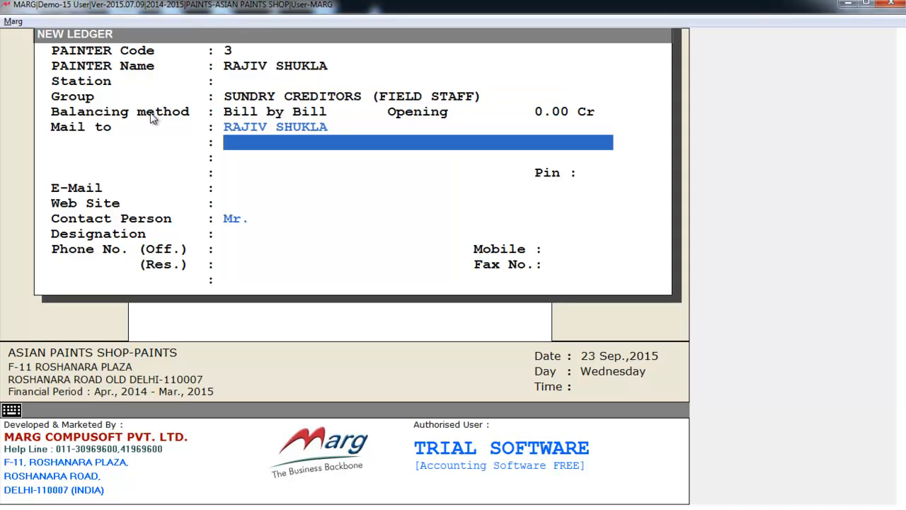
Step: Switch field-force commission account updating to Yes, leaving area and route blank
key(Return)
key(Return)
key(Return)
key(Return)
key(Return)
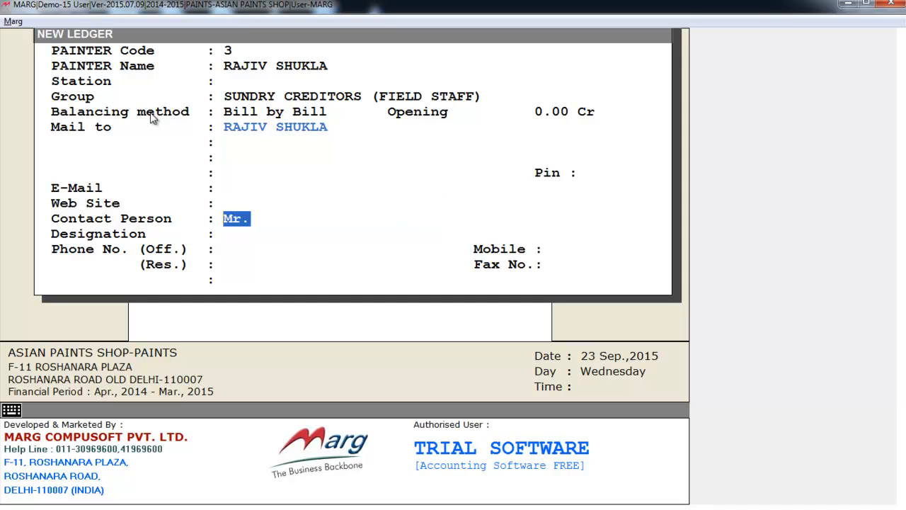
key(Return)
key(Return)
key(Return)
key(Return)
key(Return)
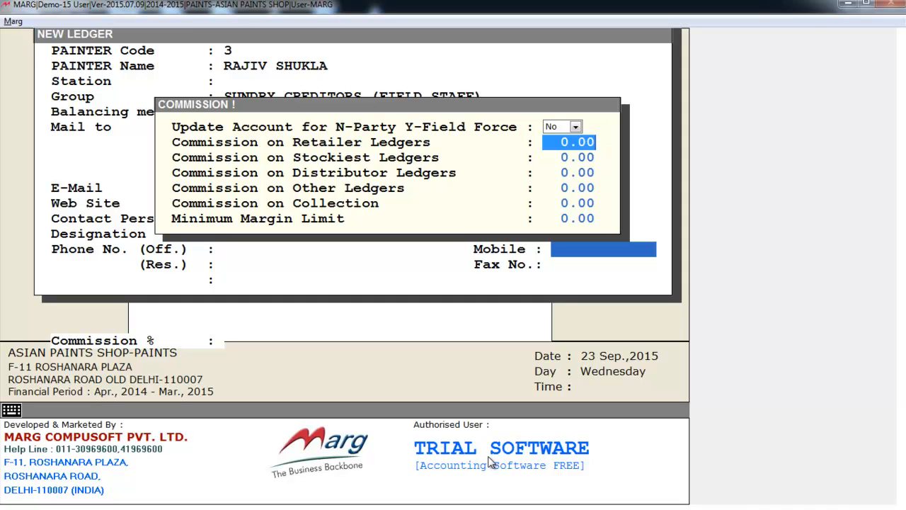
click(558, 122)
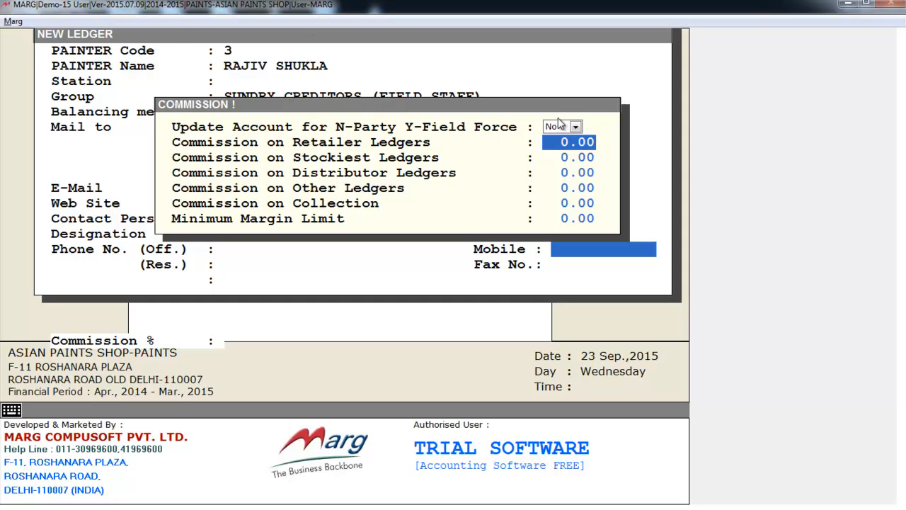
click(557, 153)
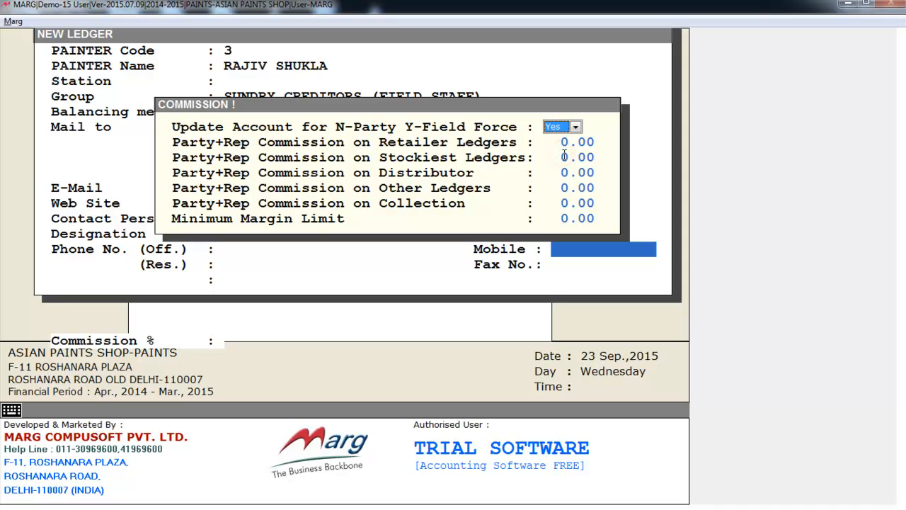
key(Escape)
key(Return)
key(Return)
key(Return)
key(Return)
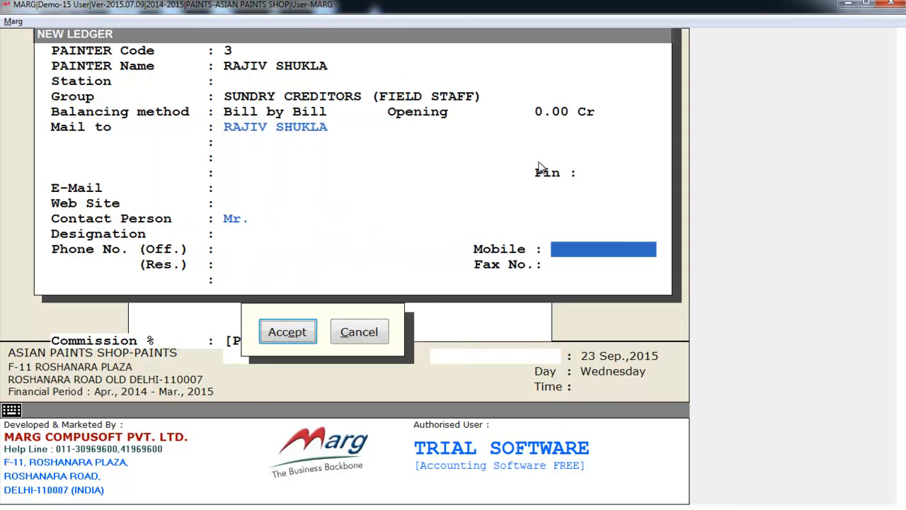
key(Return)
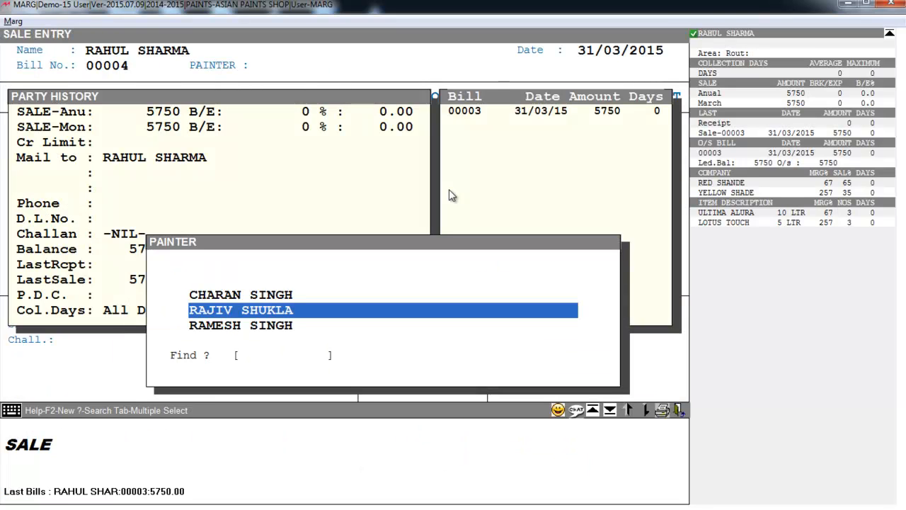
Step: Assign the last listed painter to bill 00004 and accept MAIN STORE
key(Up)
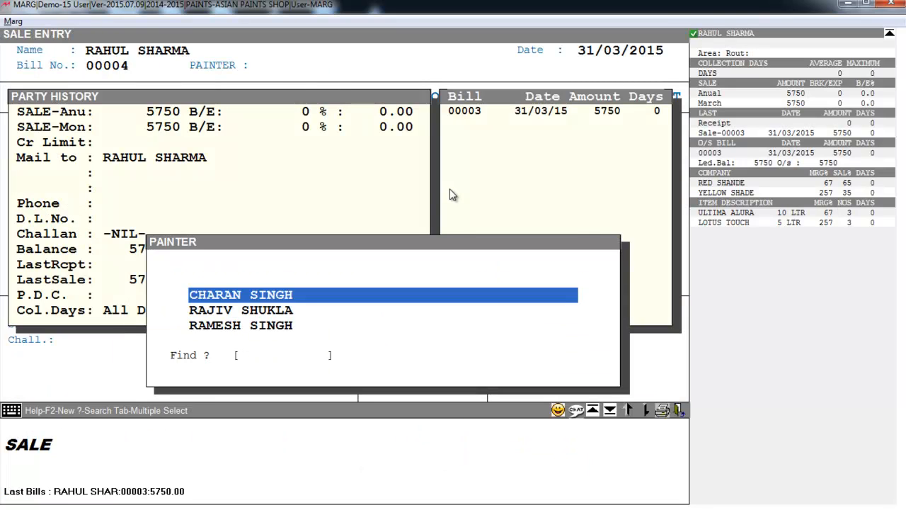
key(Down)
key(Down)
key(Down)
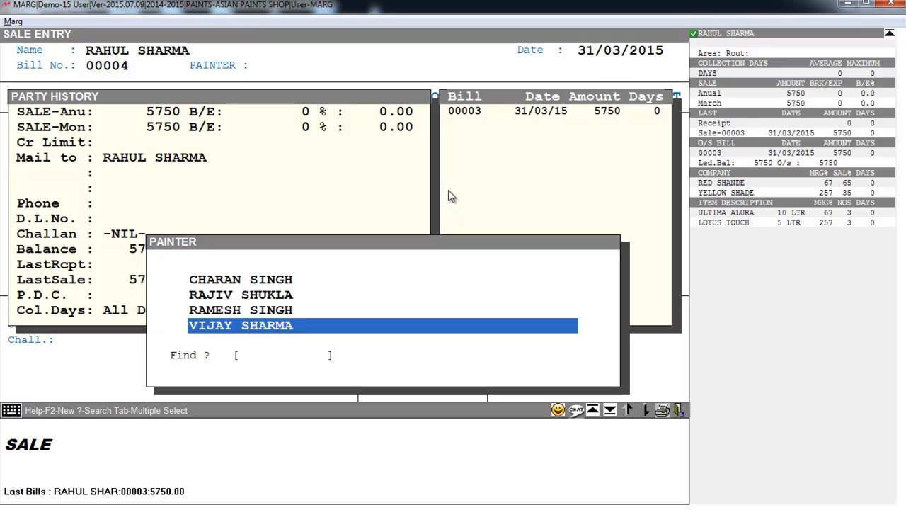
key(Return)
key(Return)
key(Return)
key(Return)
key(Return)
Step: Add 2 NEROLAC SURAKSHA 10 LTR in GREEN and save the 6800.00 invoice
key(Return)
key(Down)
key(Down)
key(Return)
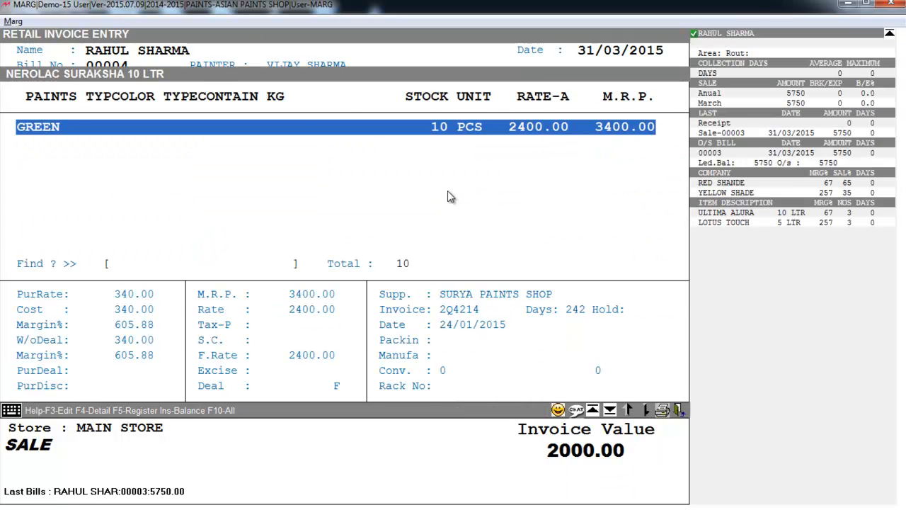
key(Return)
text(2)
key(Return)
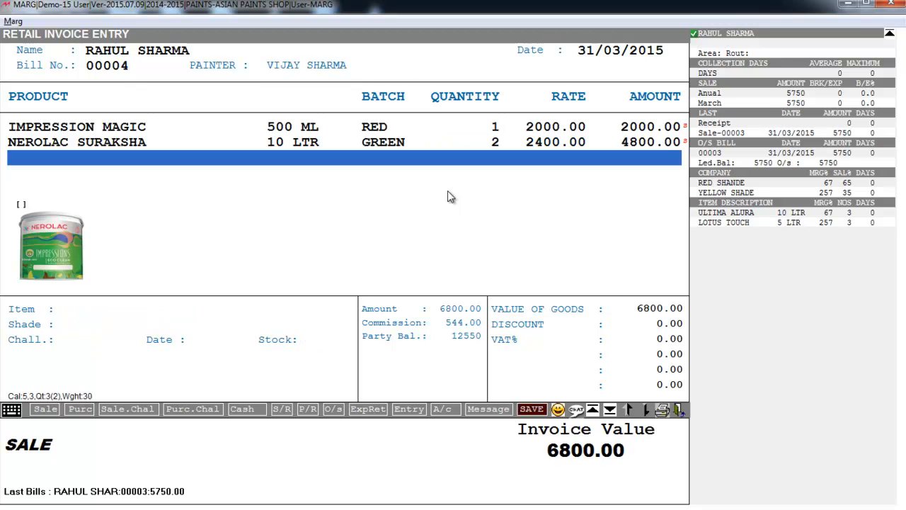
key(Return)
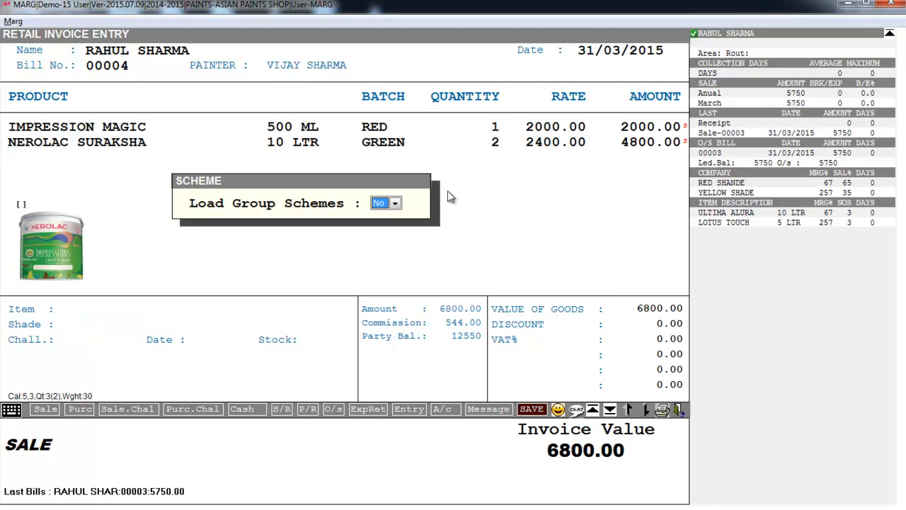
key(Return)
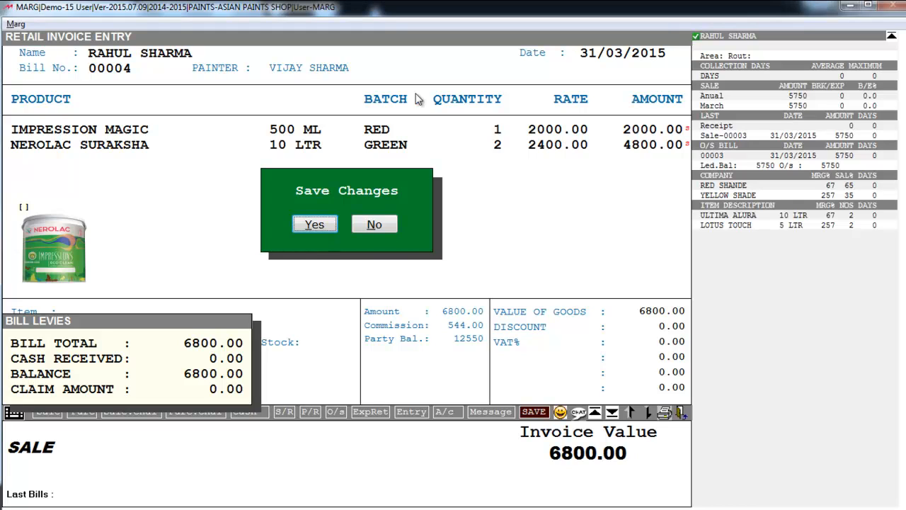
key(Return)
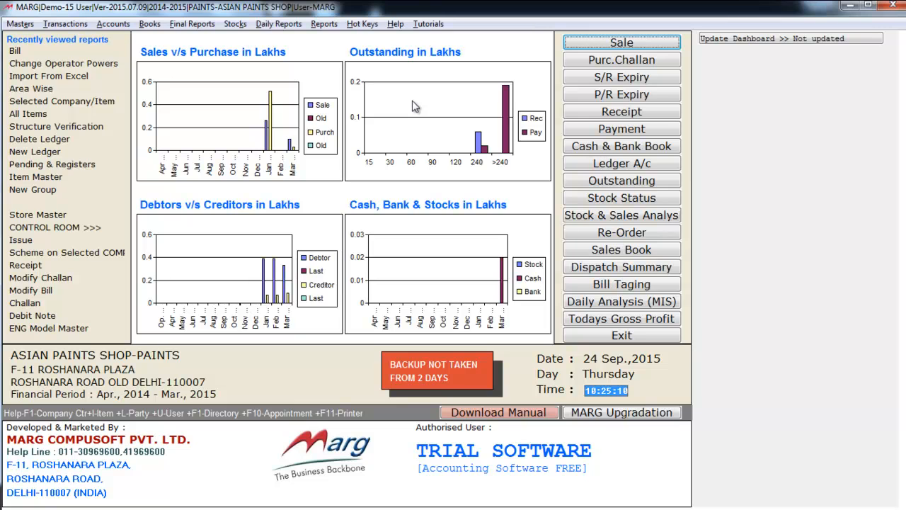
Step: Open Daily Reports > Sale Report > PAINTER Commission for the last listed painter, dated 31/03/2015
click(283, 24)
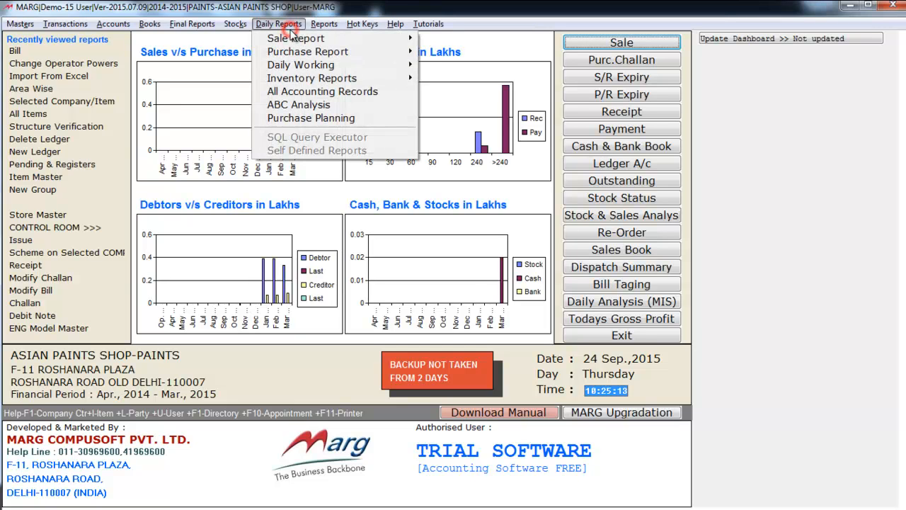
mouse_move(296, 39)
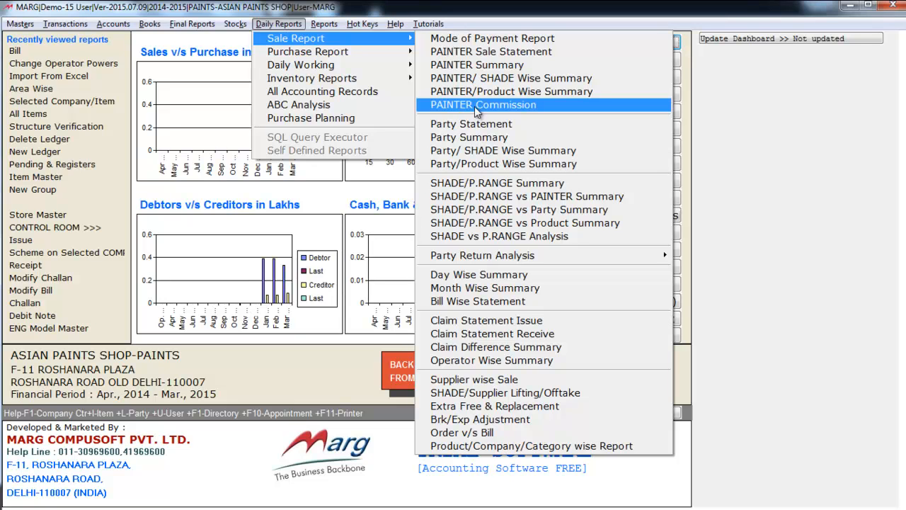
click(476, 112)
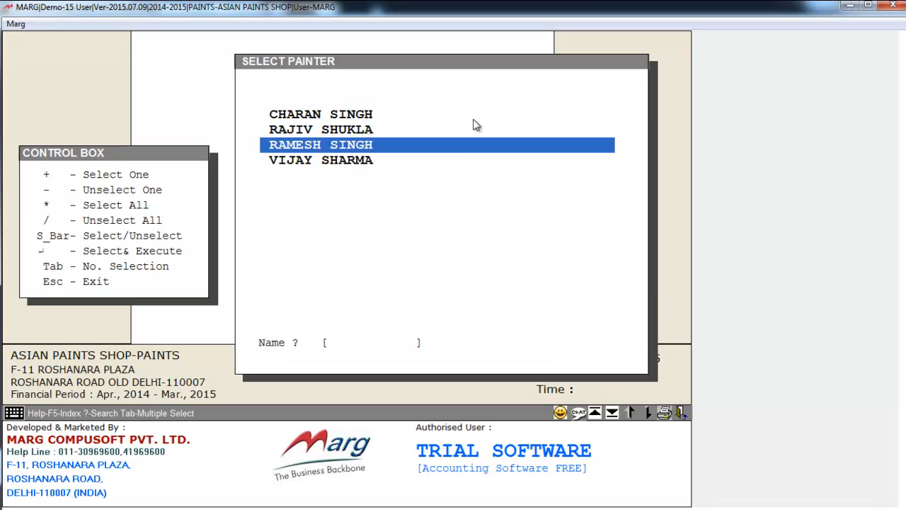
key(Down)
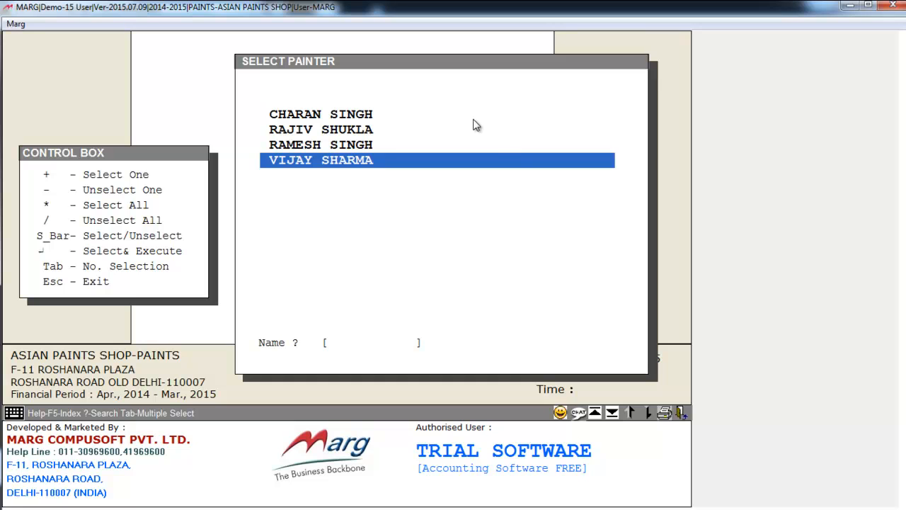
key(Up)
key(Up)
key(Down)
key(Down)
key(Return)
key(Return)
key(Return)
key(Return)
key(Return)
key(Return)
key(Return)
key(Return)
key(Return)
key(Return)
key(Return)
key(Return)
key(Return)
key(Return)
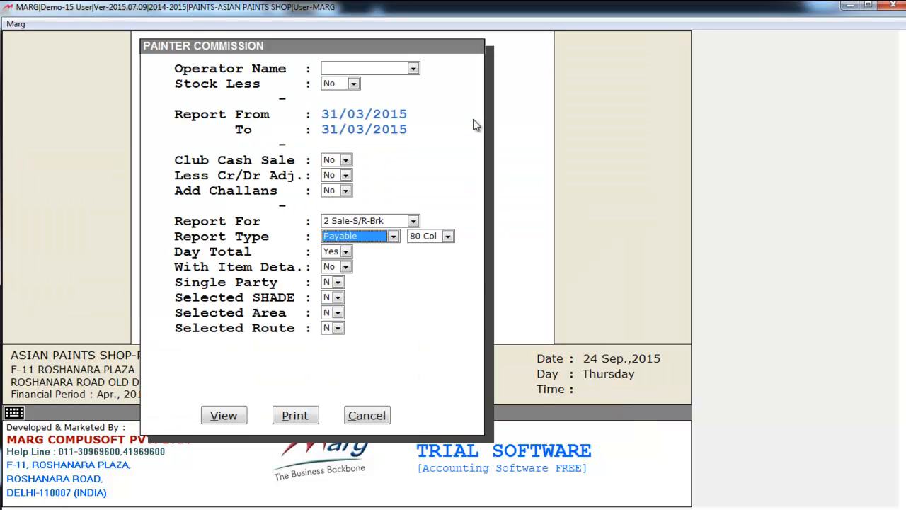
key(Return)
key(Return)
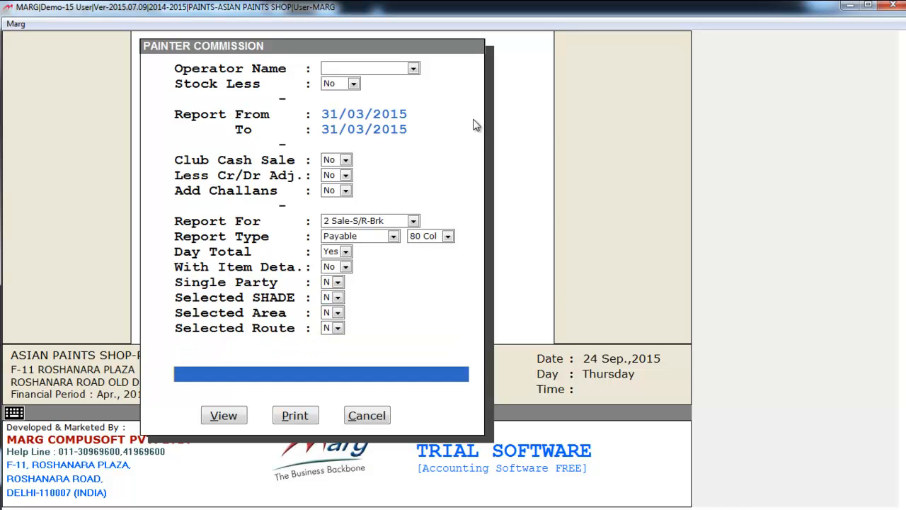
Step: Generate the commission statement and highlight the bill 00004 row
key(Return)
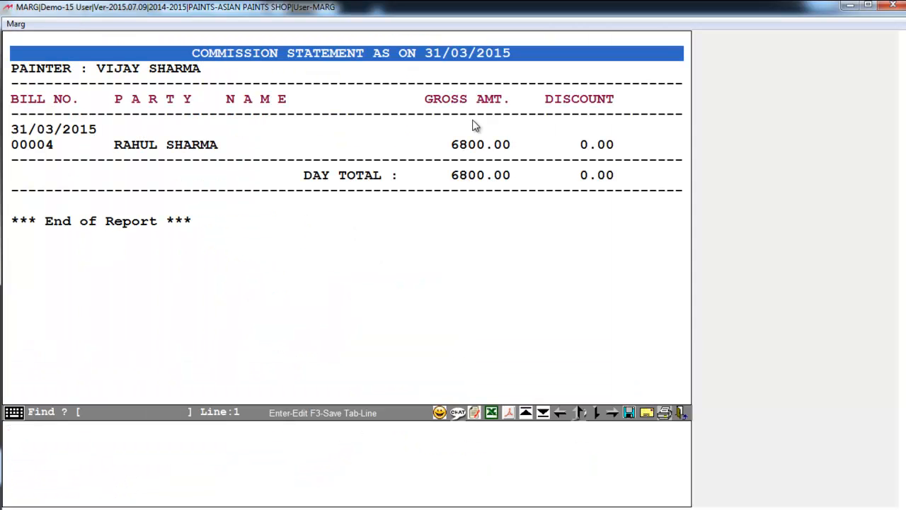
key(Down)
key(Down)
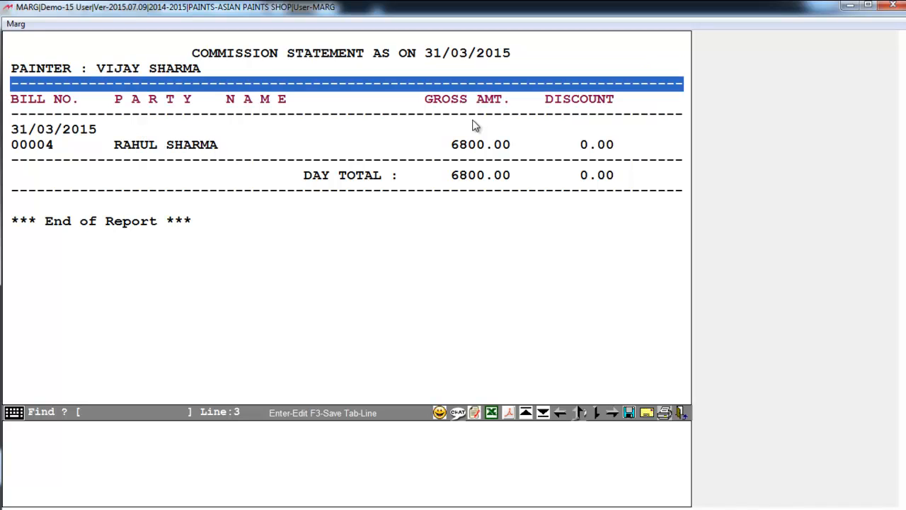
click(49, 145)
click(91, 158)
click(43, 147)
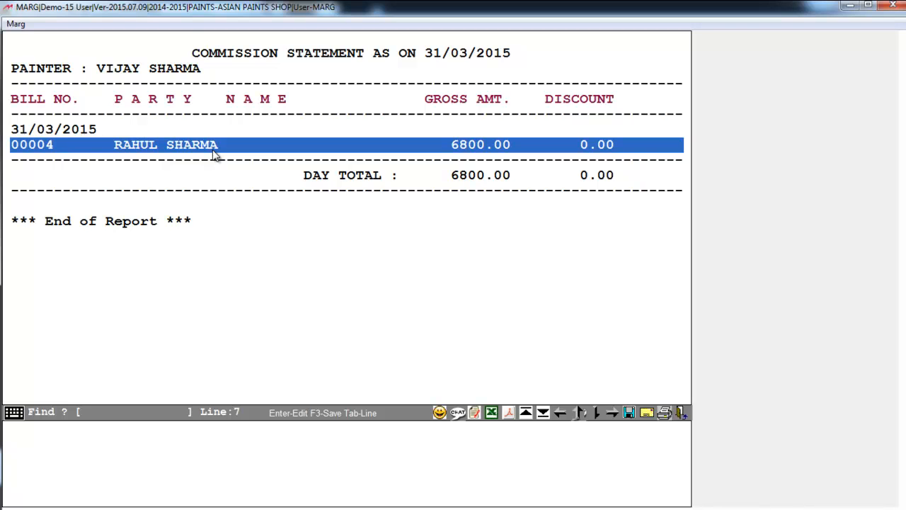
Step: Scroll right to the Commission and Net Payable columns showing 544.00, then close the report
click(571, 197)
key(Right)
click(563, 145)
click(573, 165)
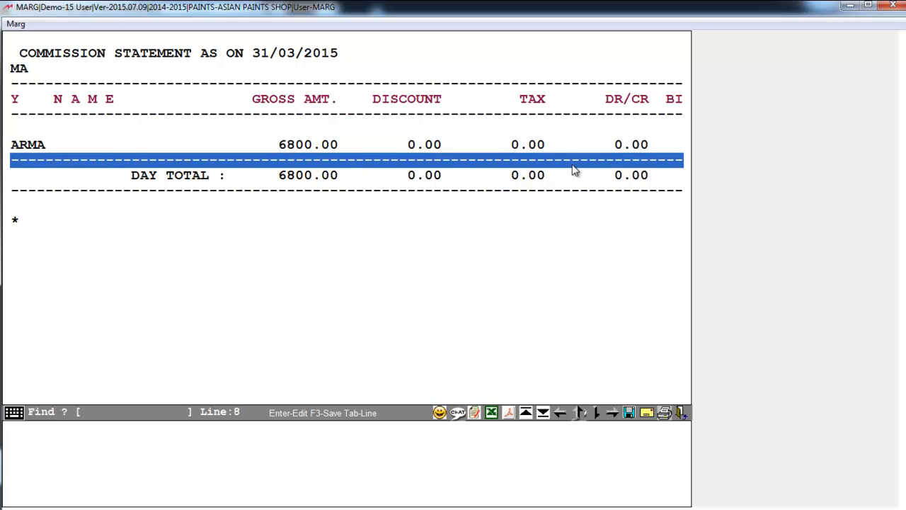
key(Right)
key(Right)
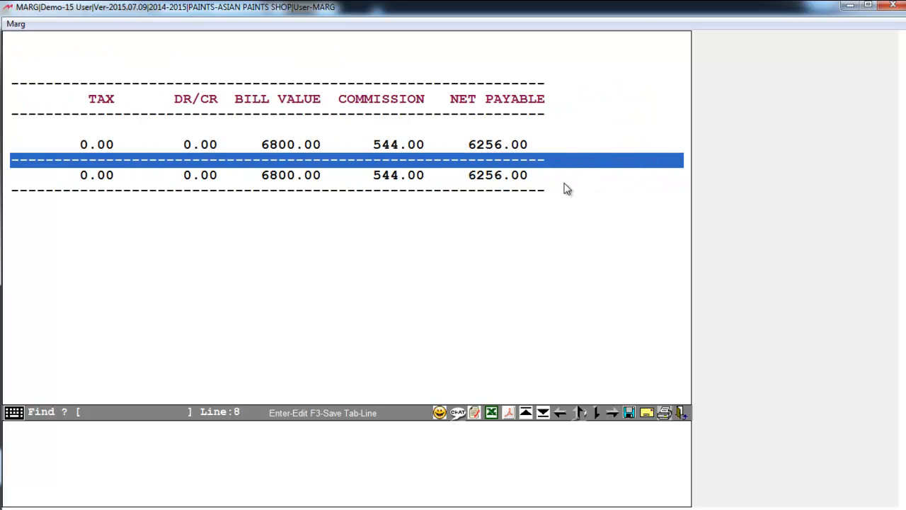
click(396, 151)
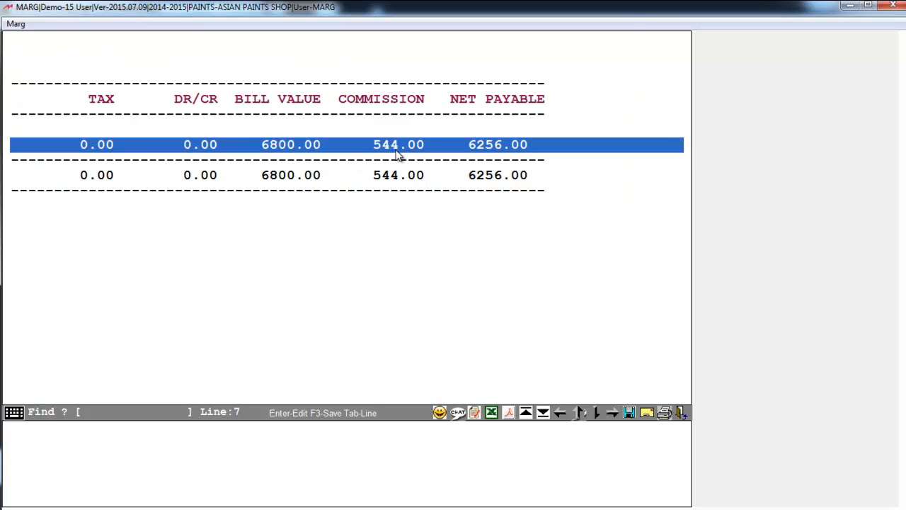
key(Escape)
key(Escape)
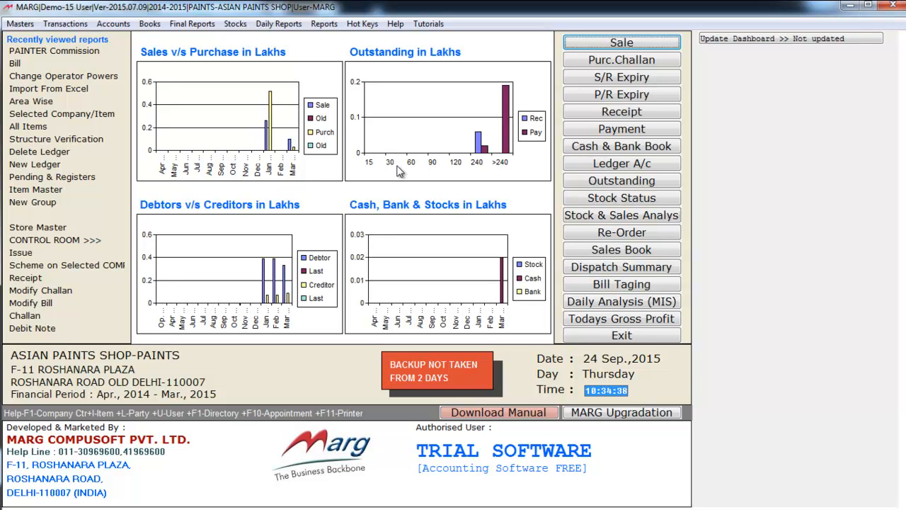
Step: Go to Transactions > Bill of Material [BOM] > Issue to start an issue entry
key(alt+r)
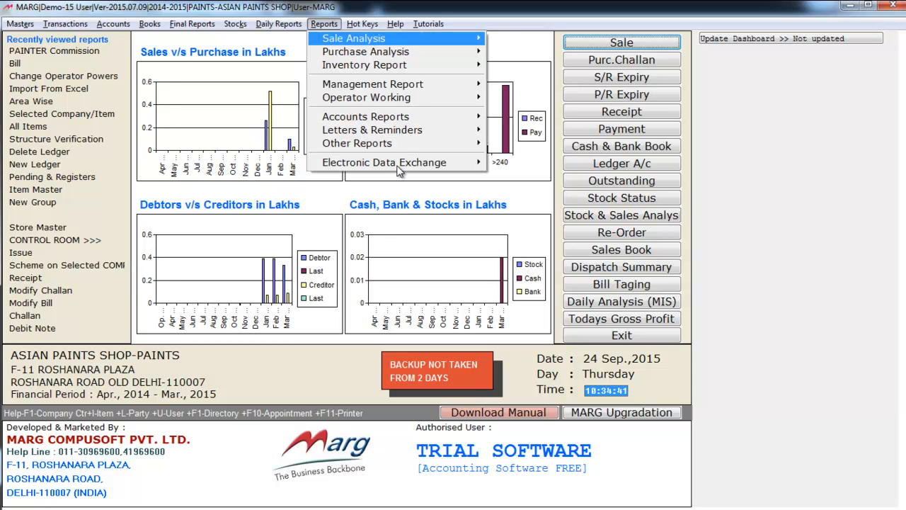
key(Left)
key(Left)
key(Left)
key(Left)
key(Right)
key(Left)
key(Left)
key(Left)
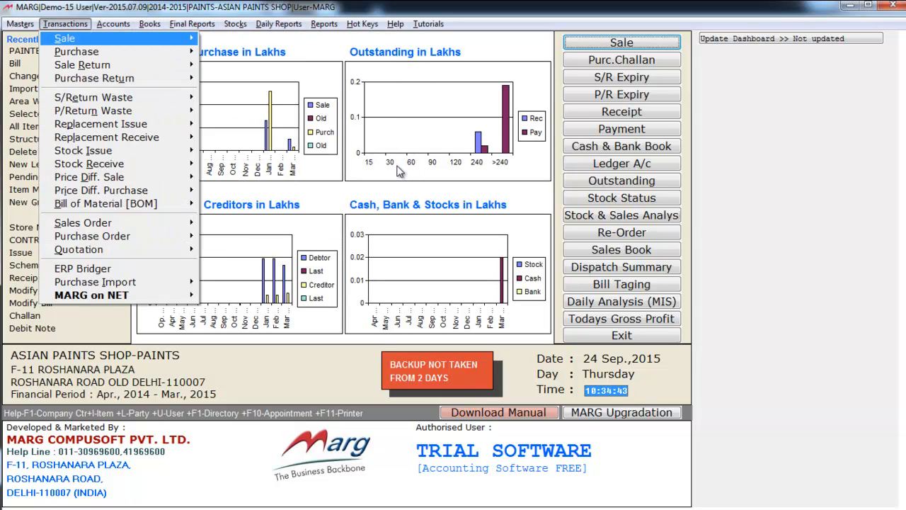
key(Down)
key(Down)
key(Down)
key(Down)
key(Down)
key(Down)
key(Down)
key(Down)
key(Down)
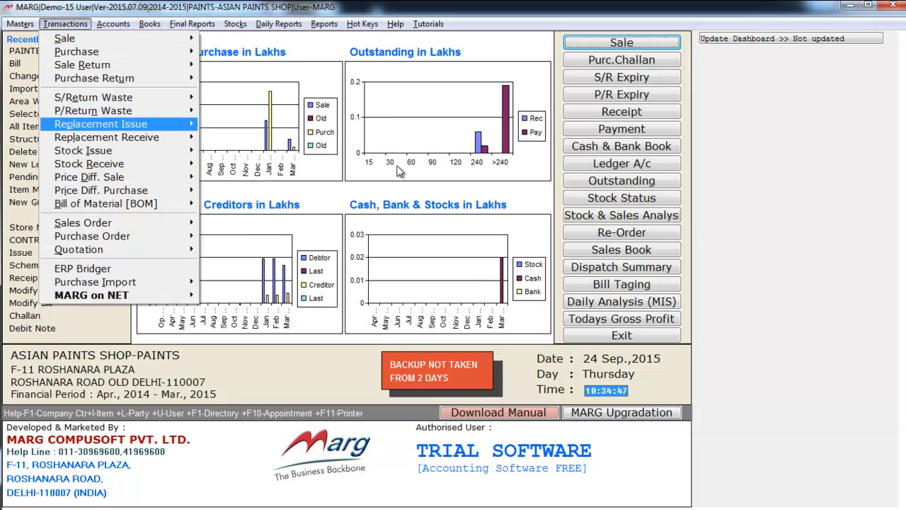
key(Down)
key(Down)
key(Down)
key(Right)
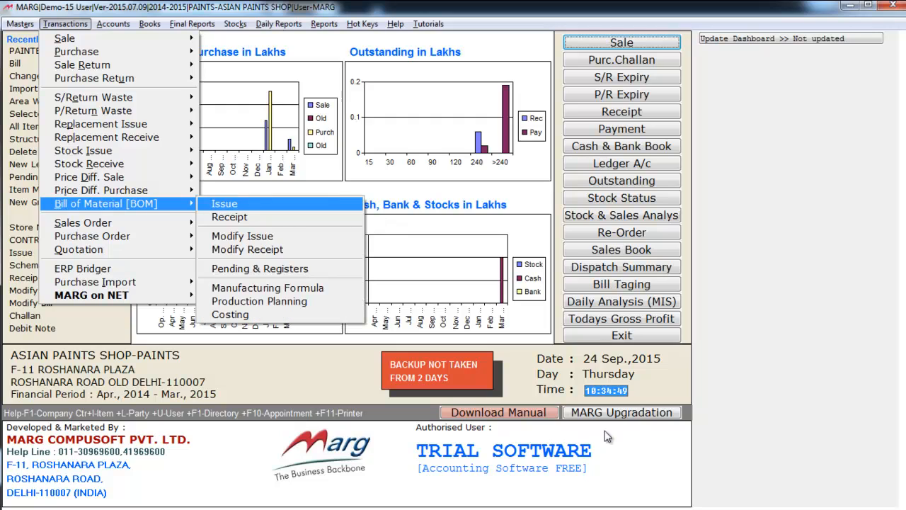
key(Down)
key(Return)
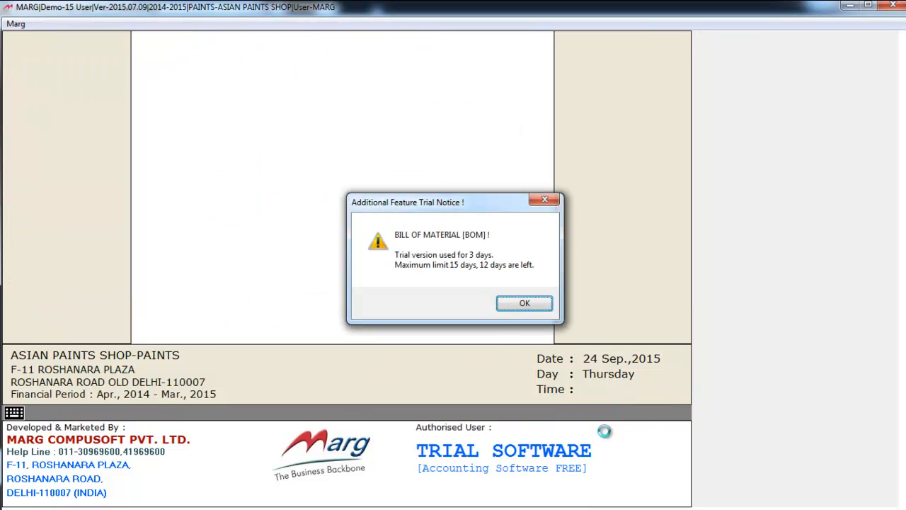
Step: Start the COLOUR MAKING DEPARTMENT issue from MAIN STORE and add IMPRESSION MAGIC filtered by YELLOW
key(Return)
key(Return)
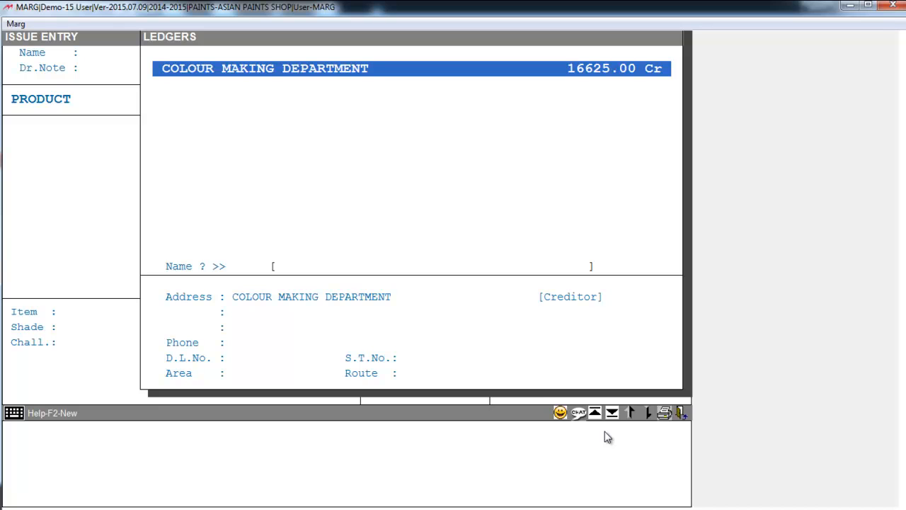
key(Return)
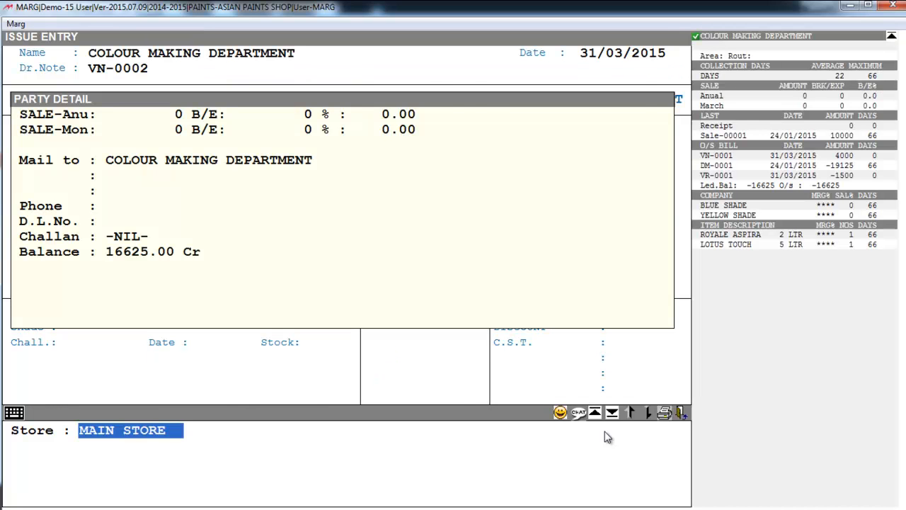
key(Return)
key(Return)
click(111, 129)
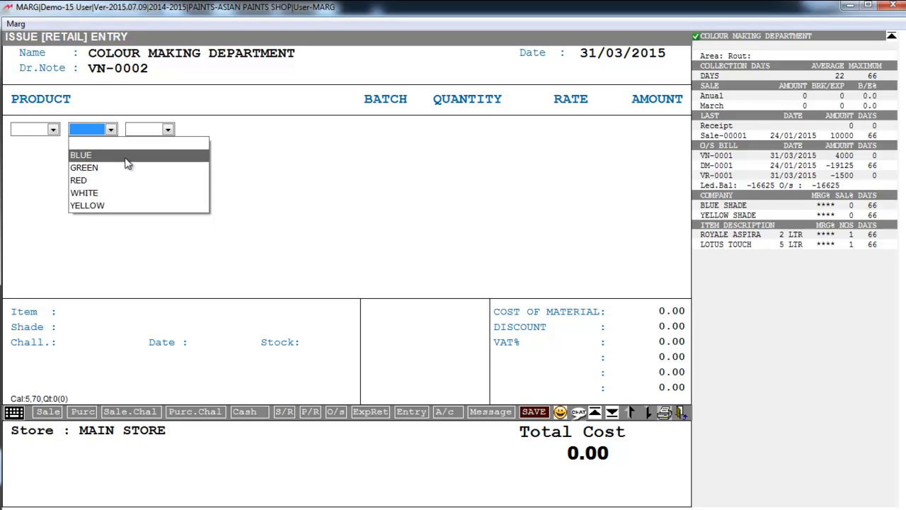
click(110, 210)
key(Return)
key(Return)
key(Down)
key(Down)
key(Up)
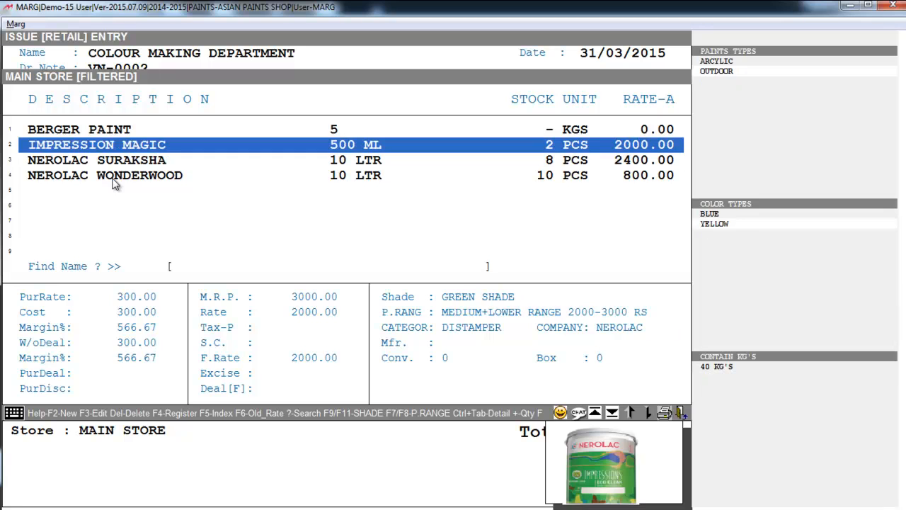
key(Return)
key(Return)
text(100)
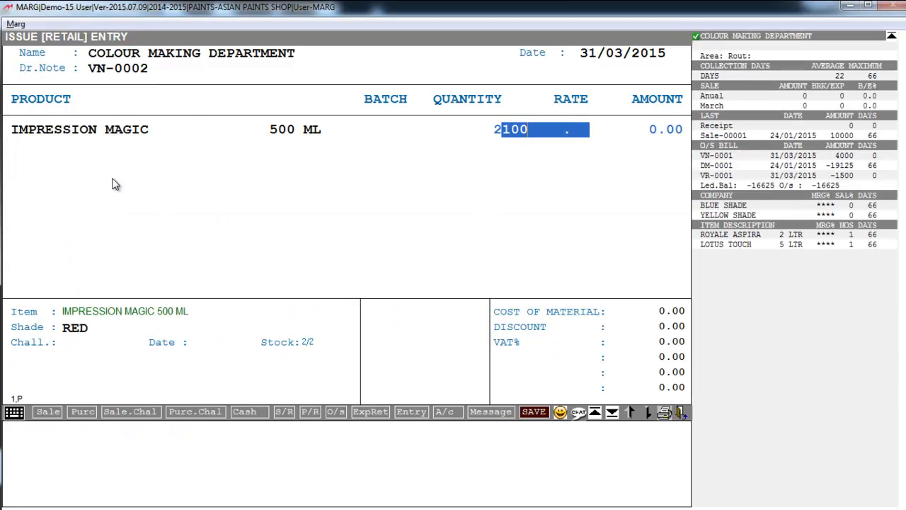
key(Return)
Step: Add 2 LOTUS TOUCH in RED at a rate of 150
click(51, 146)
click(50, 146)
click(109, 146)
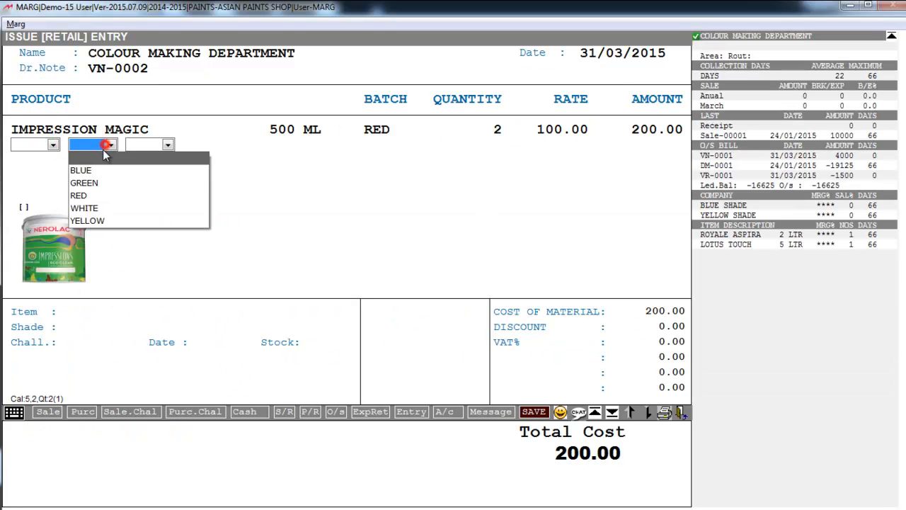
click(99, 196)
key(Return)
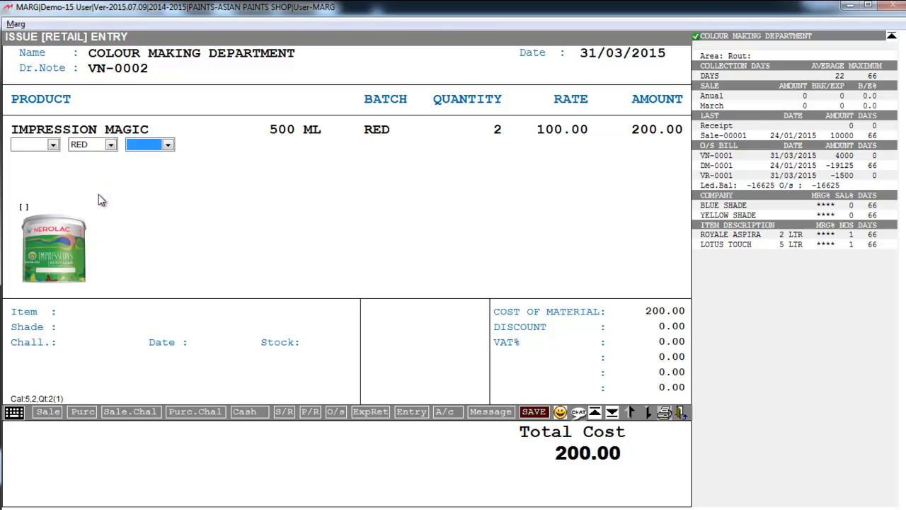
key(Return)
key(Down)
key(Down)
key(Down)
key(Down)
key(Up)
key(Up)
key(Up)
key(Up)
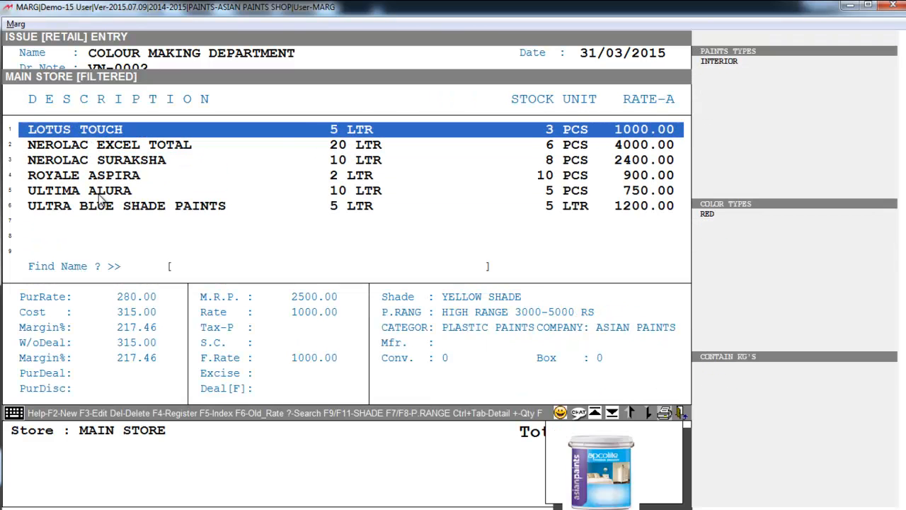
key(Return)
text(2)
key(Return)
text(150)
key(Return)
Step: Finish the items, accept the discount and save the 500.00 issue without printing
key(Escape)
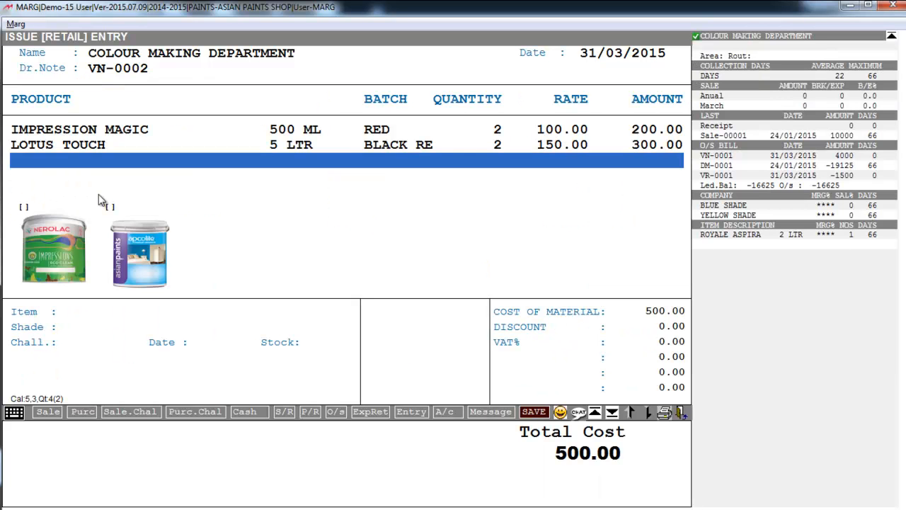
key(Return)
key(Return)
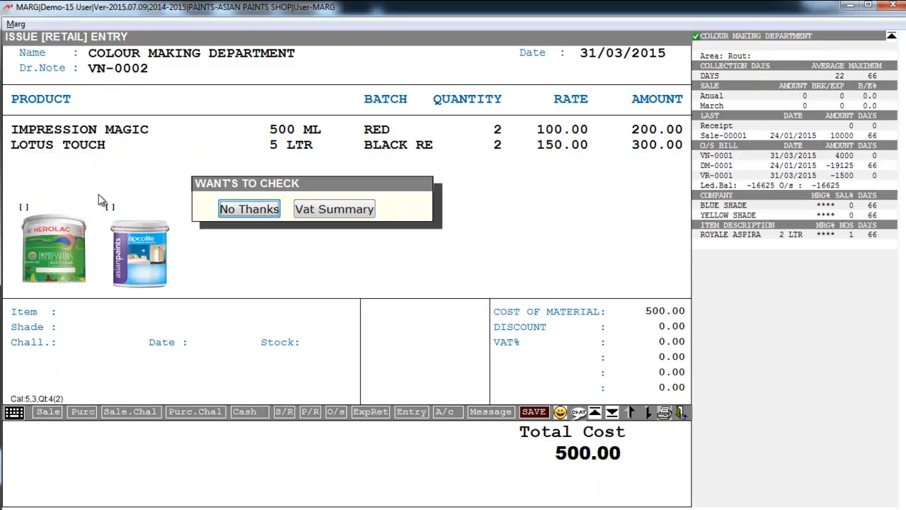
key(Return)
key(Return)
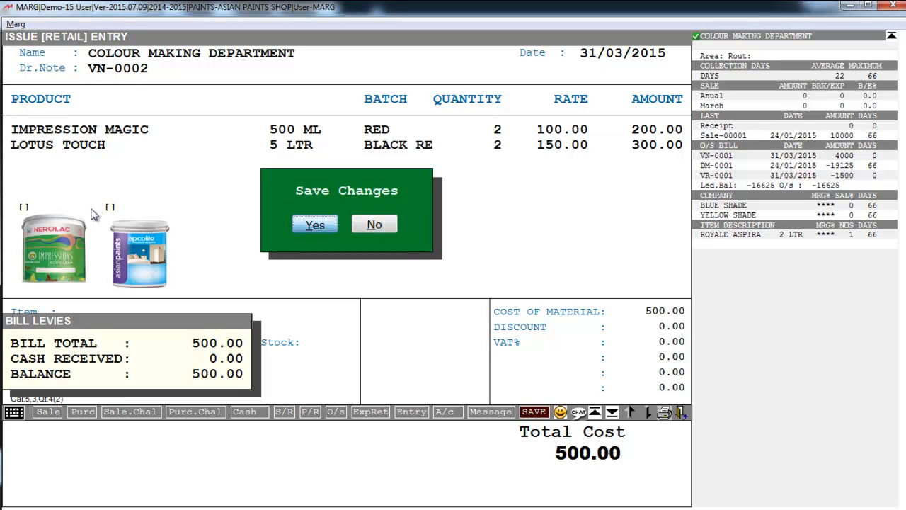
key(Escape)
key(Escape)
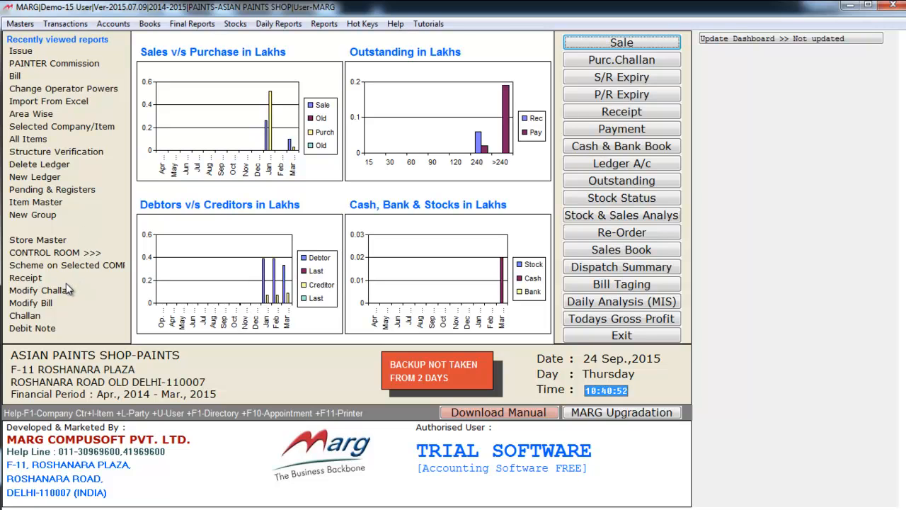
Step: Start a receipt via Transactions > Bill of Material [BOM] > Receipt, past the trial notice
key(alt+r)
key(Left)
key(Left)
key(Left)
key(Left)
key(Left)
key(Left)
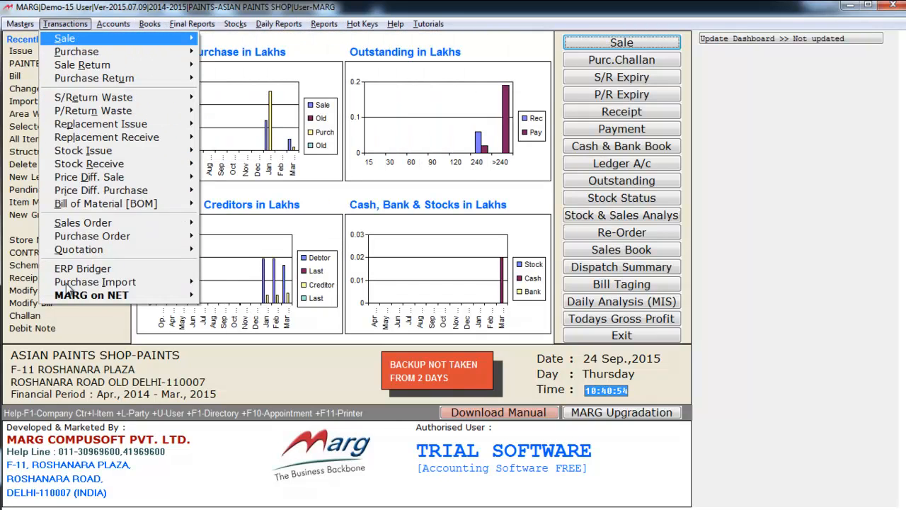
key(Up)
key(Up)
key(Up)
key(Up)
key(Up)
key(Up)
key(Up)
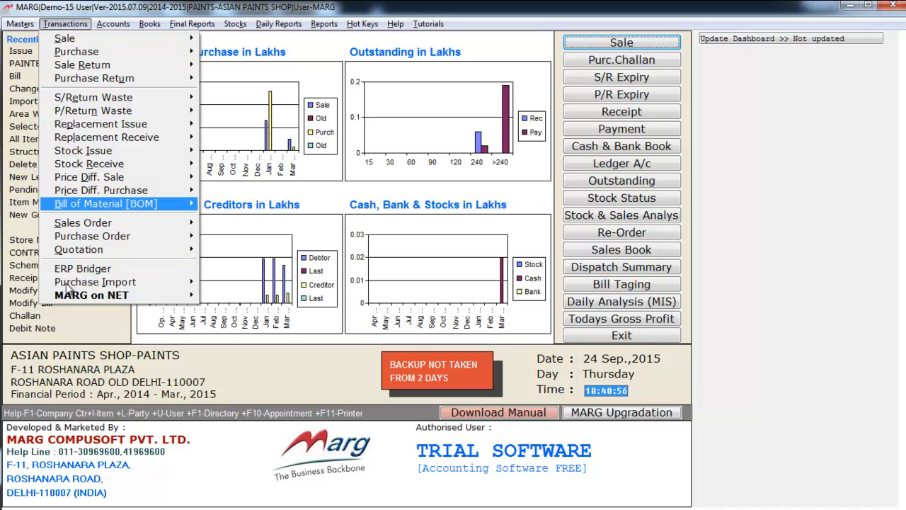
key(Right)
key(Down)
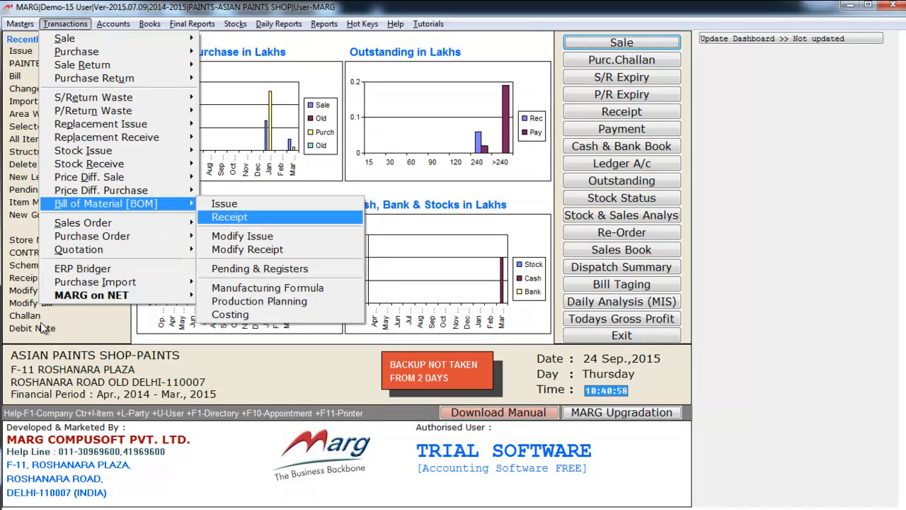
key(Return)
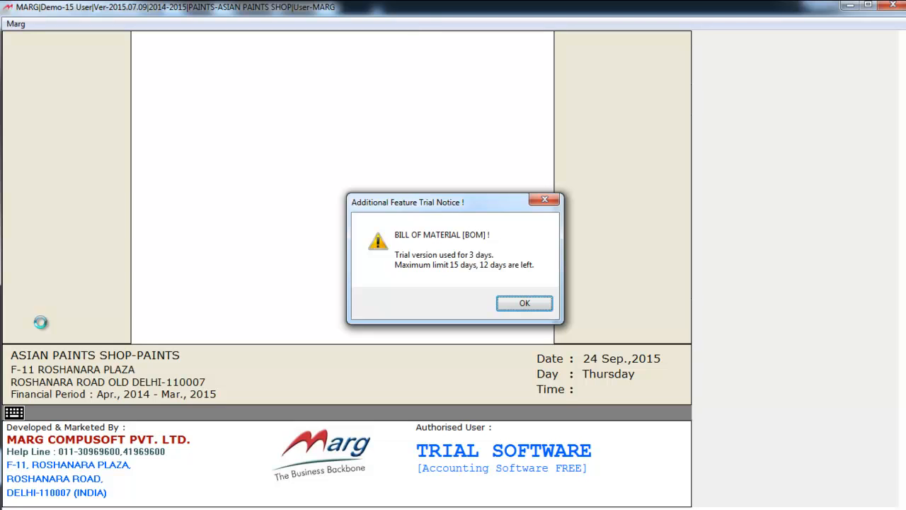
key(Return)
Step: Add 2 ULTRA BLUE SHADE PAINTS at 100 from the Colour Making Department
key(Return)
key(Return)
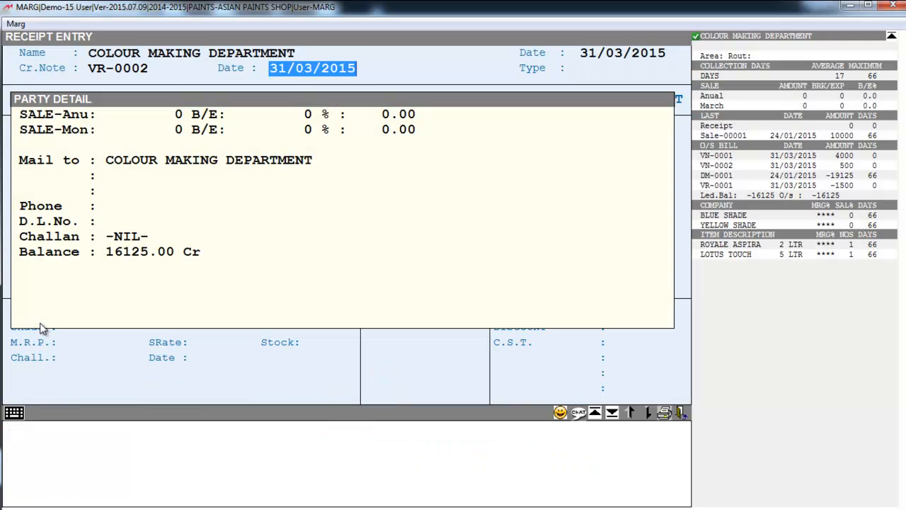
key(Return)
key(Return)
key(Return)
key(Return)
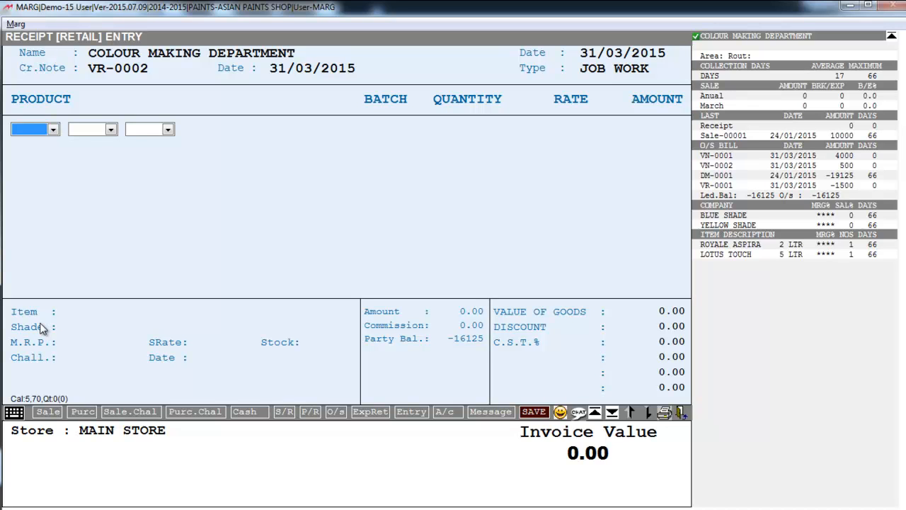
key(Return)
key(Return)
key(Return)
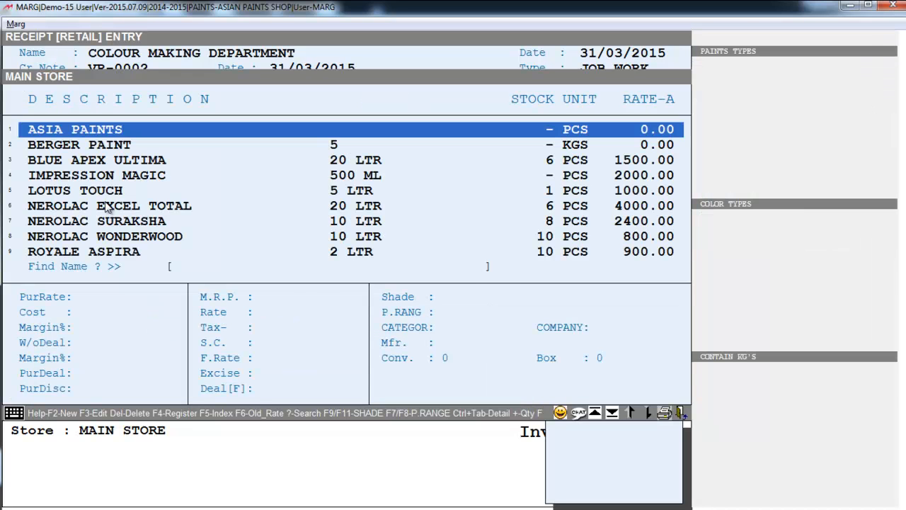
text(R)
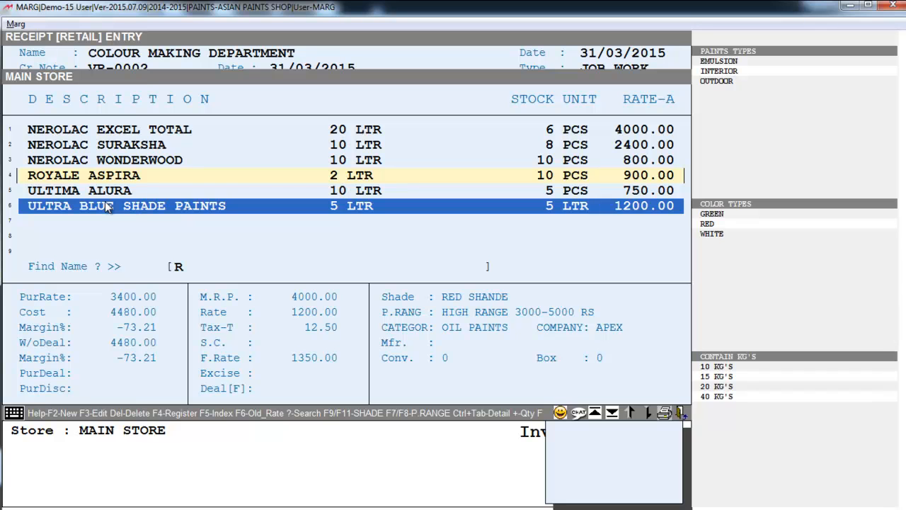
key(Up)
key(Down)
key(Return)
key(Return)
text(2)
key(Return)
text(10)
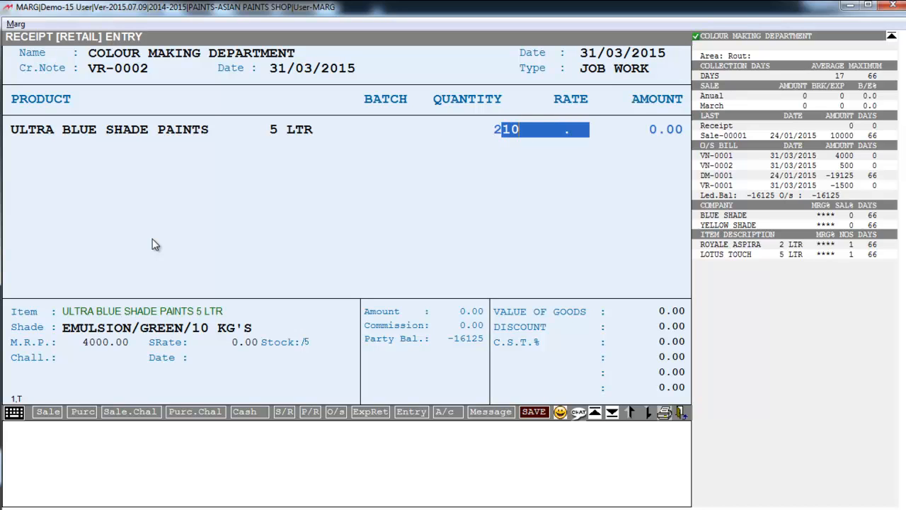
text(0)
key(Return)
Step: Finish with zero discount and save the 200.00 receipt
key(Return)
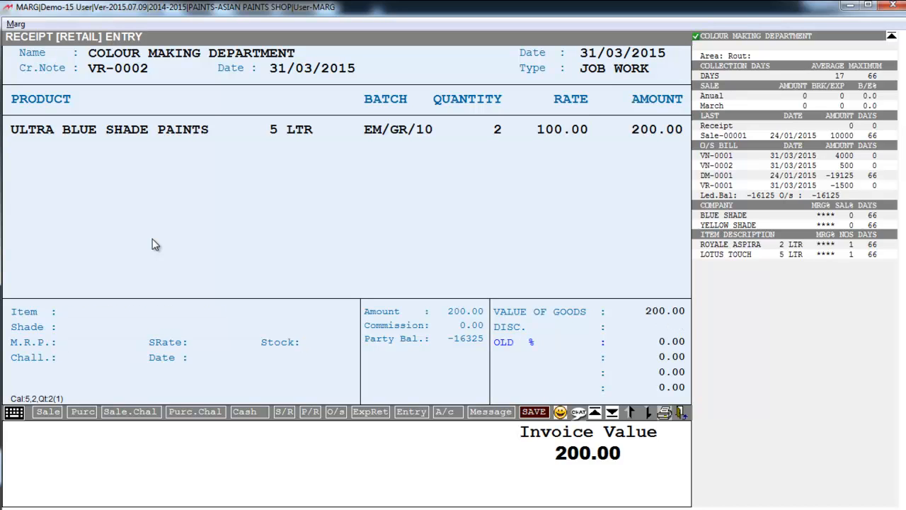
key(Return)
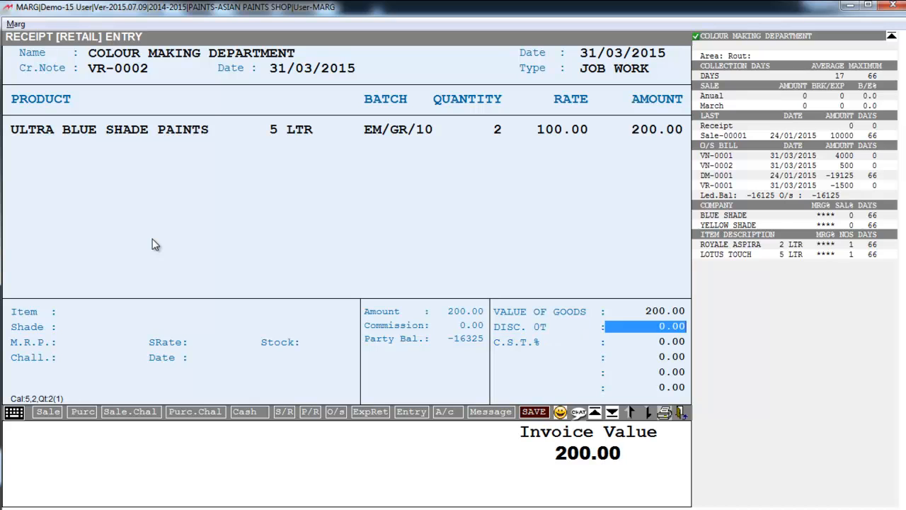
key(Return)
key(Escape)
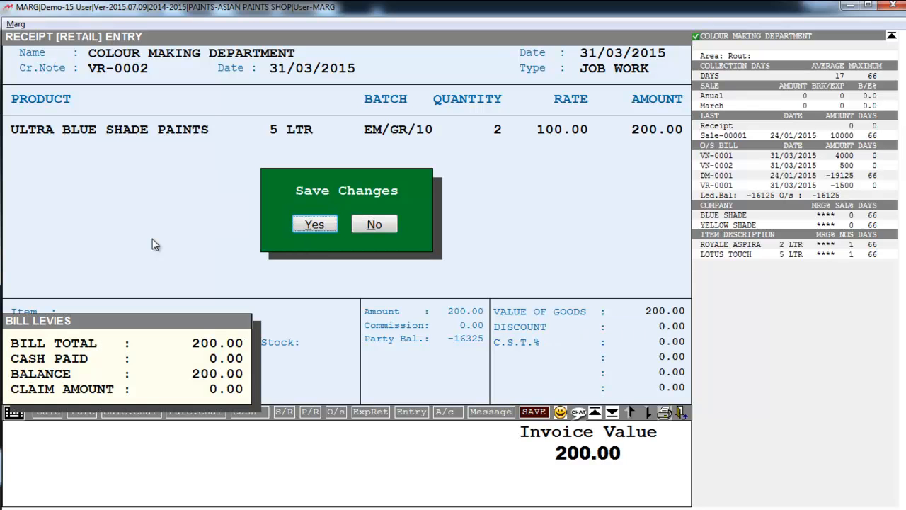
key(Return)
key(Escape)
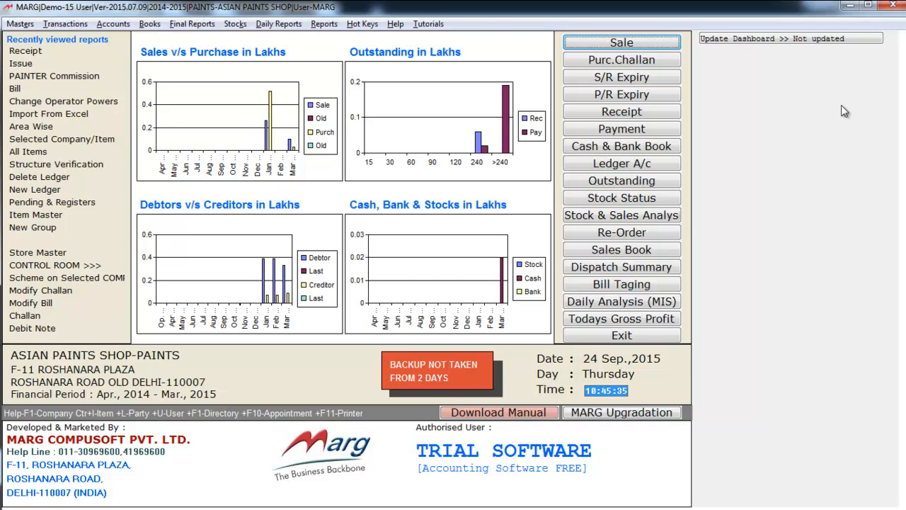
key(alt+r)
key(Left)
key(Left)
key(Left)
key(Left)
key(Left)
key(Left)
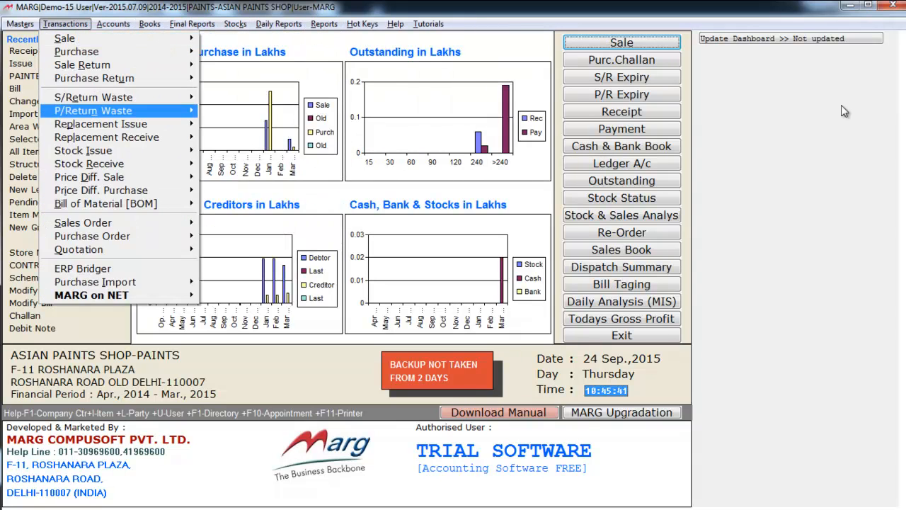
key(Down)
key(Down)
key(Down)
key(Down)
key(Down)
key(Down)
key(Down)
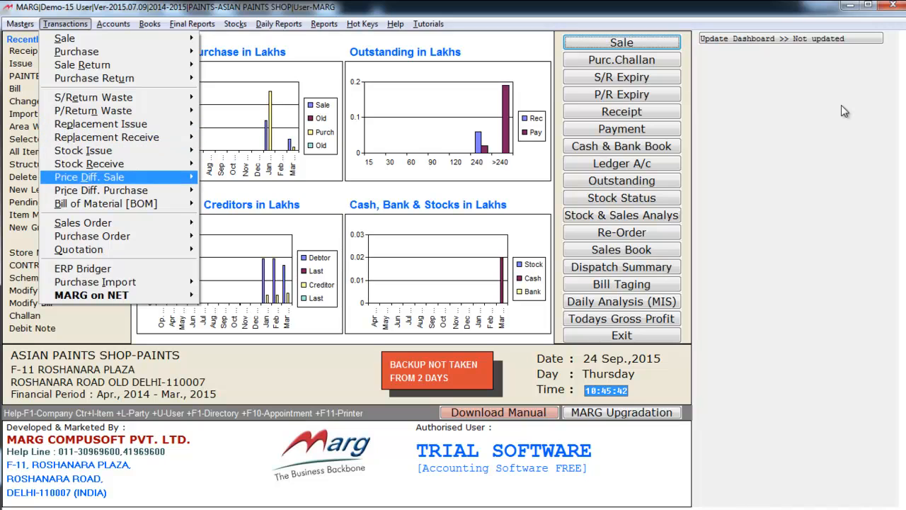
key(Right)
key(Down)
key(Down)
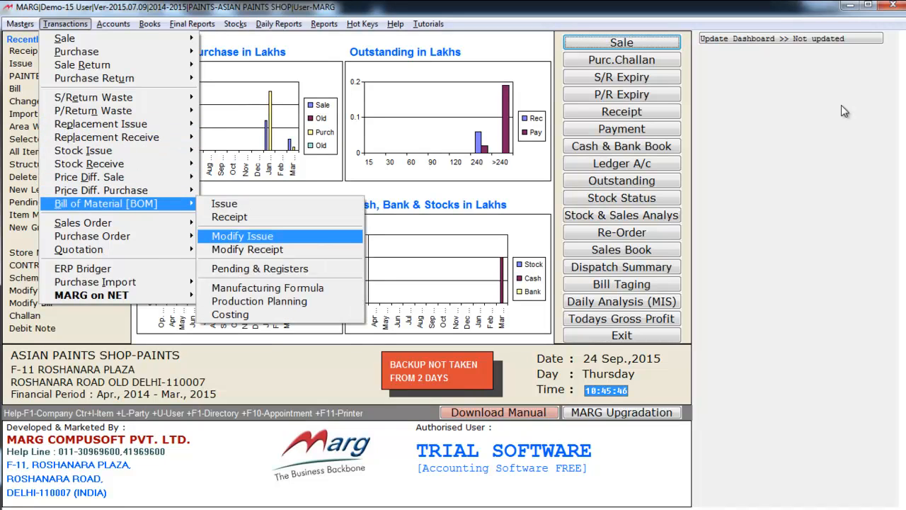
key(Down)
key(Down)
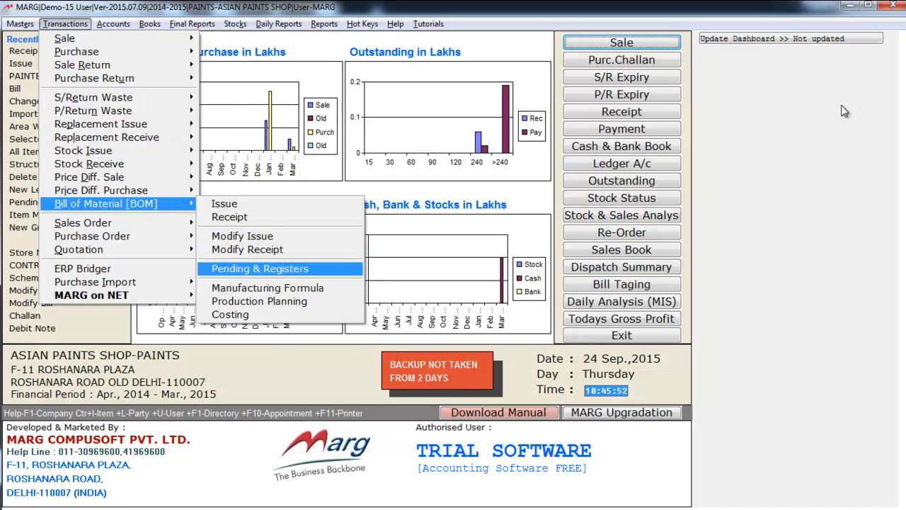
key(Return)
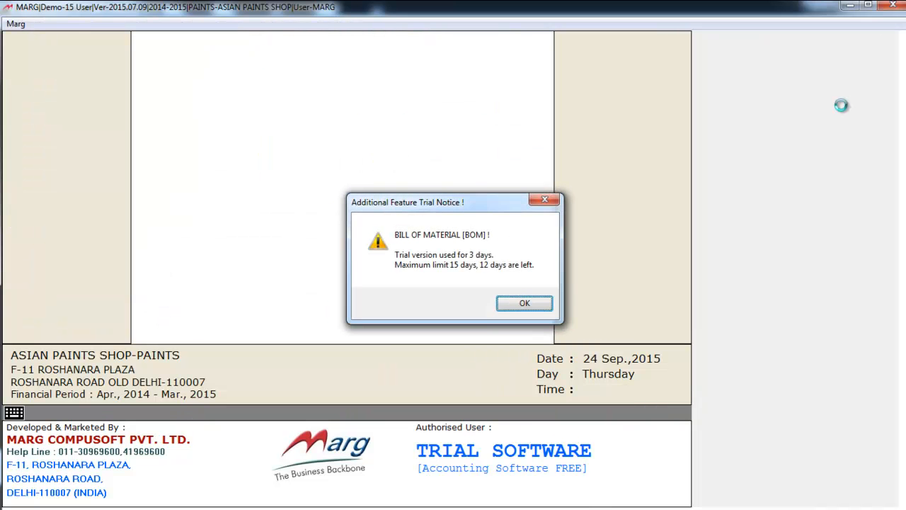
key(Return)
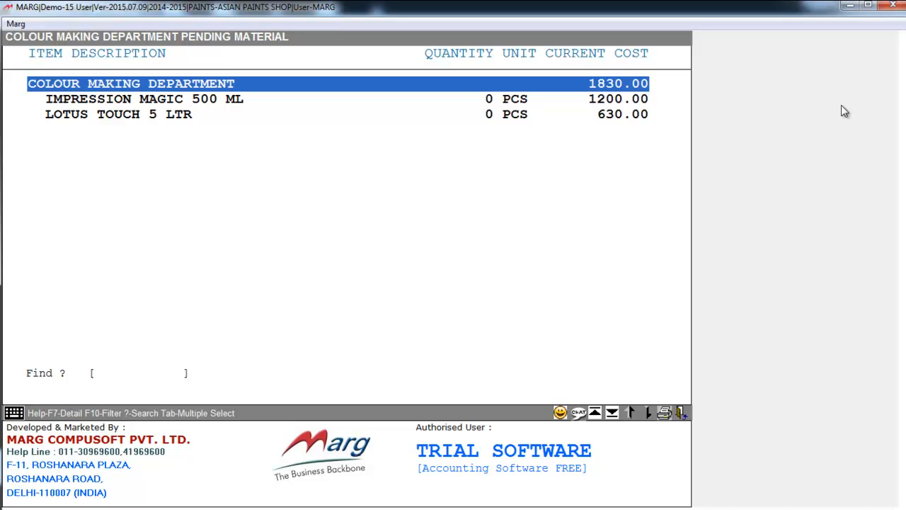
key(Down)
key(Down)
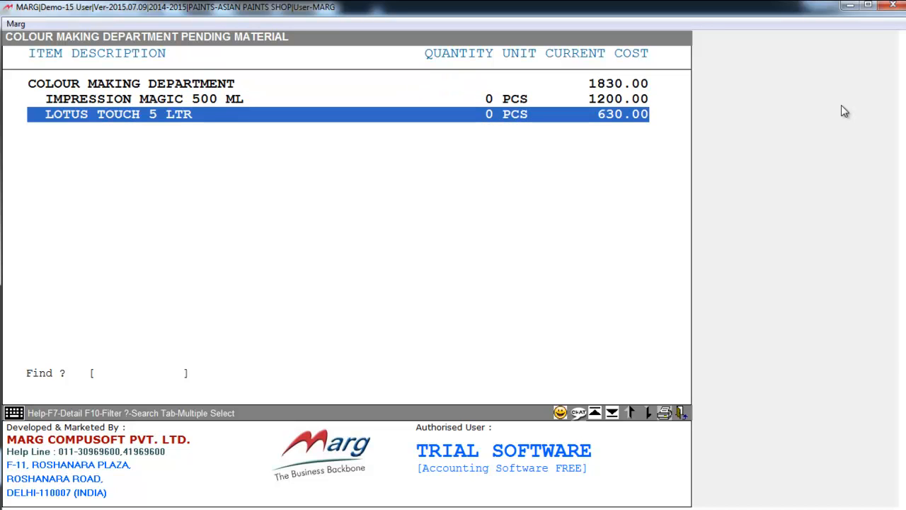
key(Up)
key(Up)
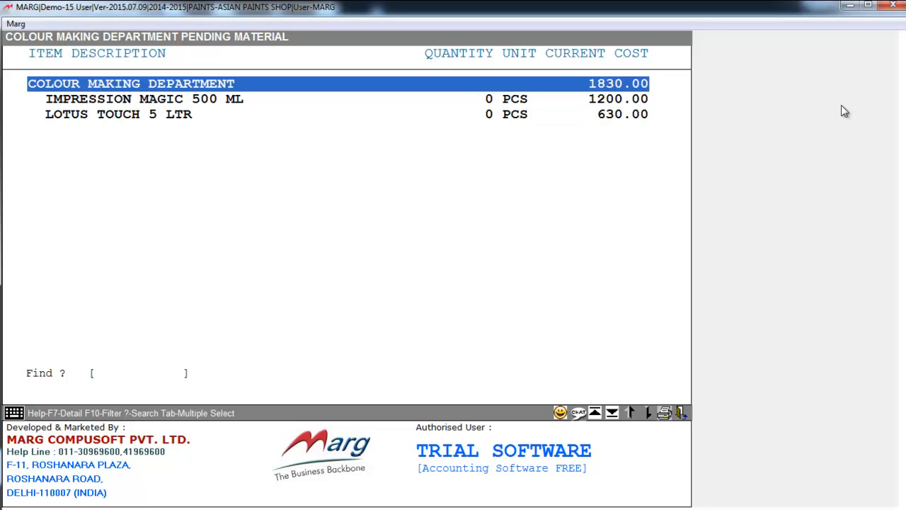
key(Down)
key(Down)
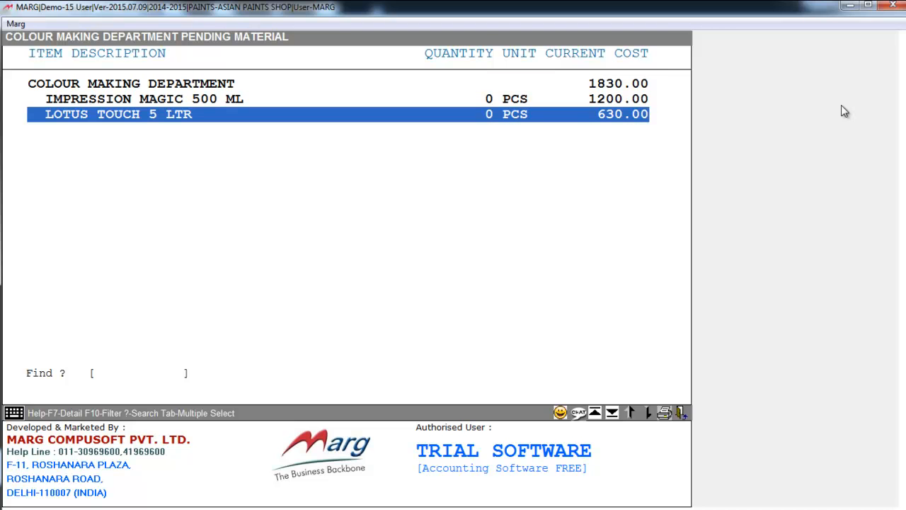
key(Up)
key(Up)
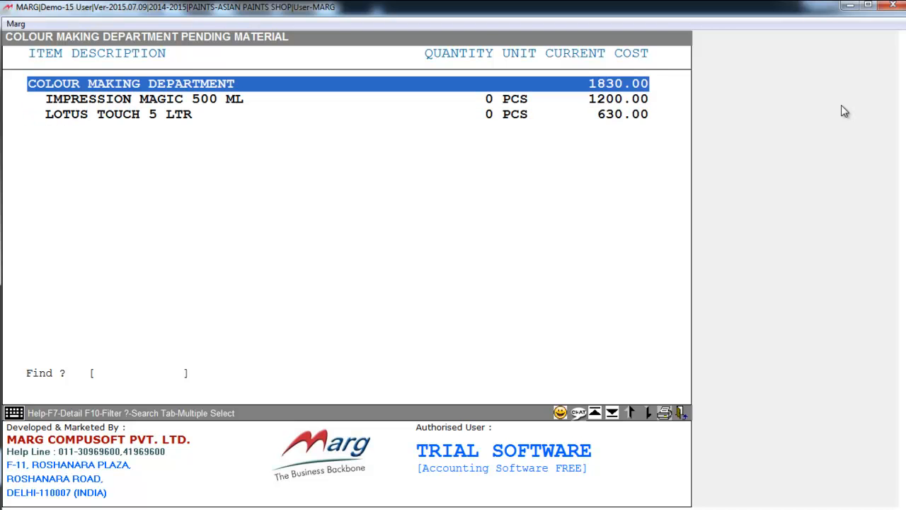
key(Escape)
key(Escape)
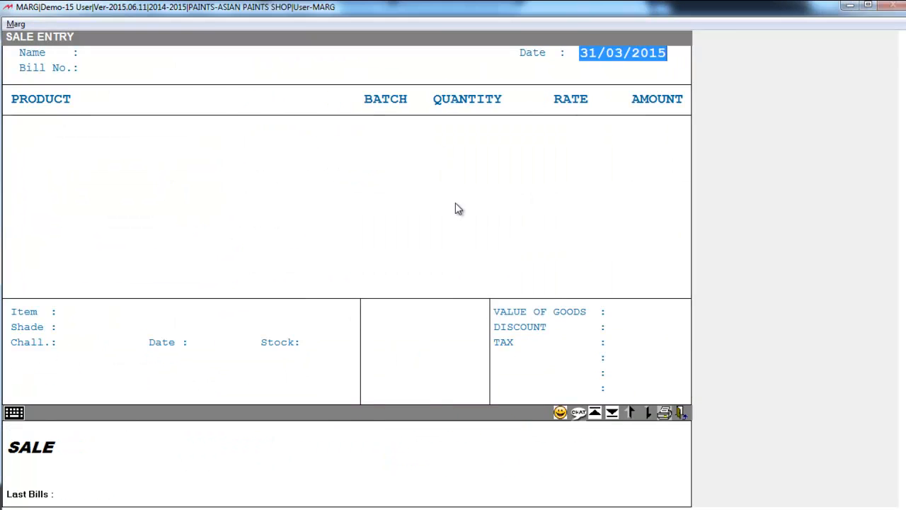
Step: Start cash bill 00005 and add one IMPRESSION MAGIC 500 ML in RED
key(Return)
key(Return)
key(Return)
key(Return)
key(Return)
key(Return)
key(Return)
key(Return)
key(Return)
key(Return)
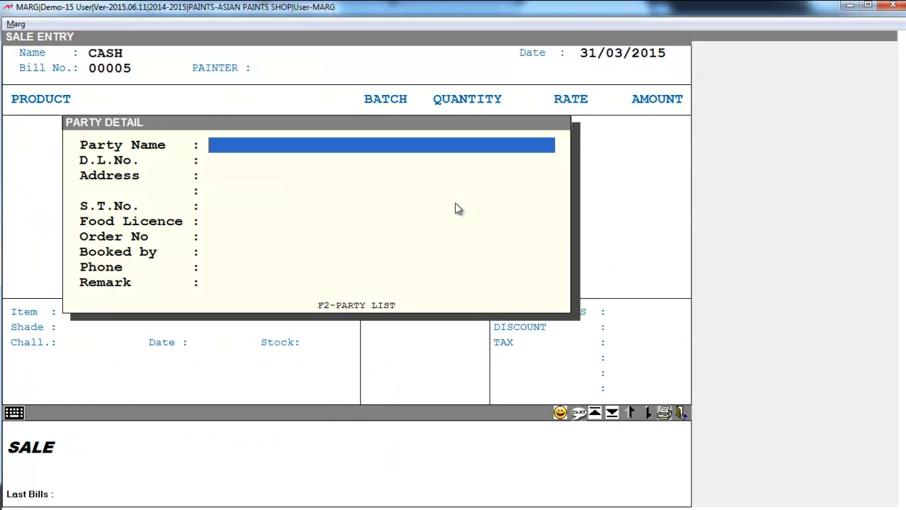
key(Return)
key(Return)
key(Return)
key(Return)
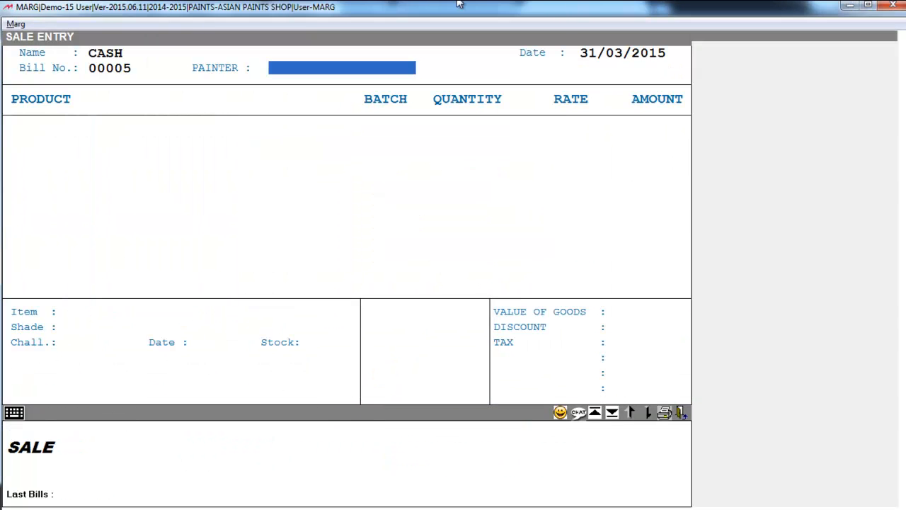
key(Return)
key(Return)
key(Return)
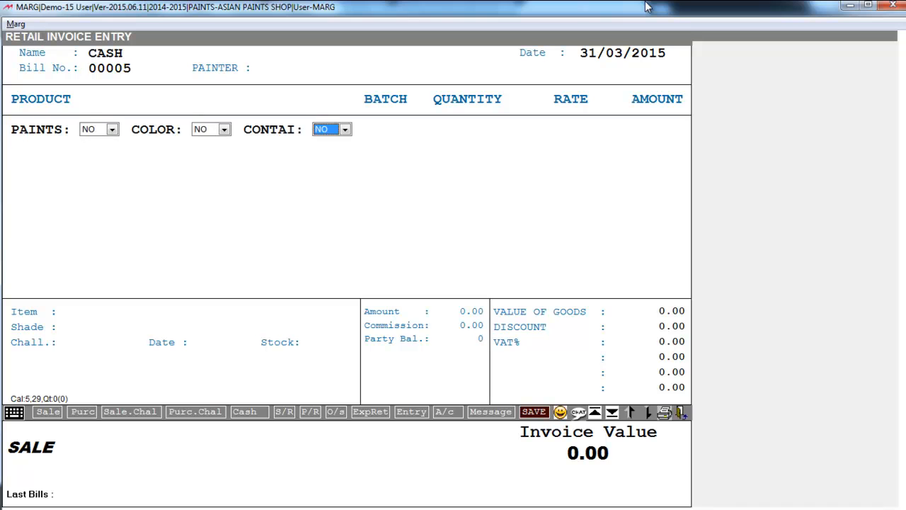
key(Down)
key(Down)
key(Down)
key(Down)
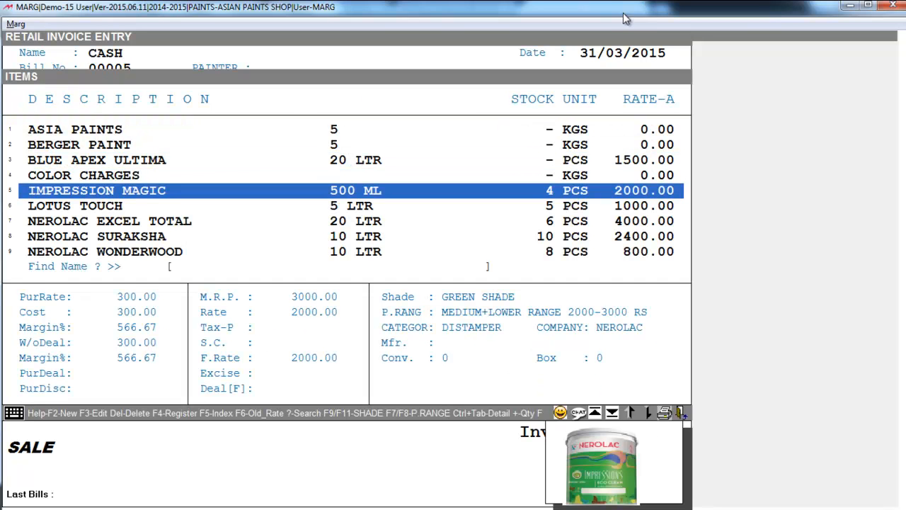
key(Return)
key(Return)
key(Return)
key(Return)
key(Return)
key(Return)
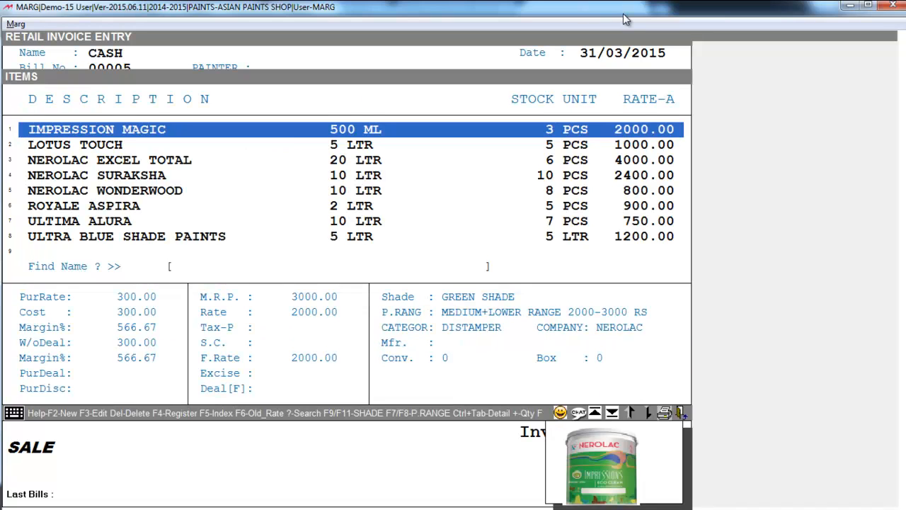
Step: Add 10% COLOR CHARGES (200.00) and save the 2200.00 bill
text(COLOU)
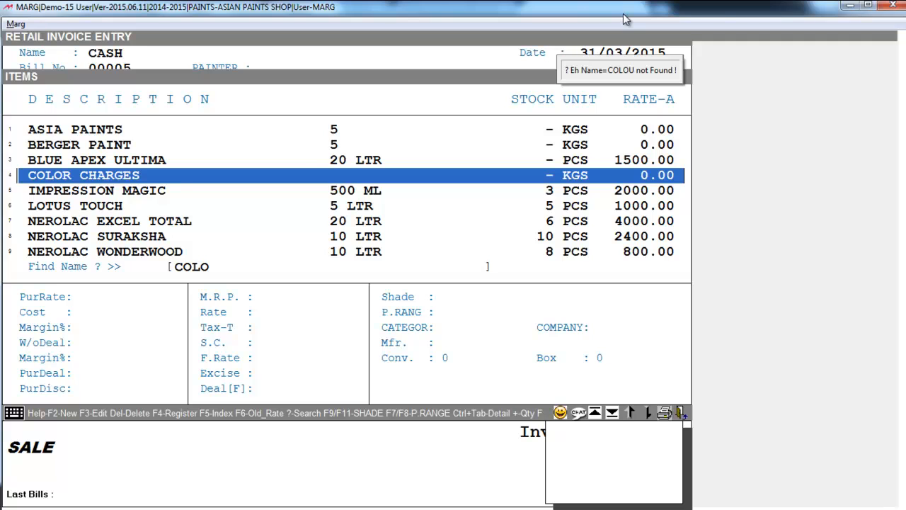
key(Return)
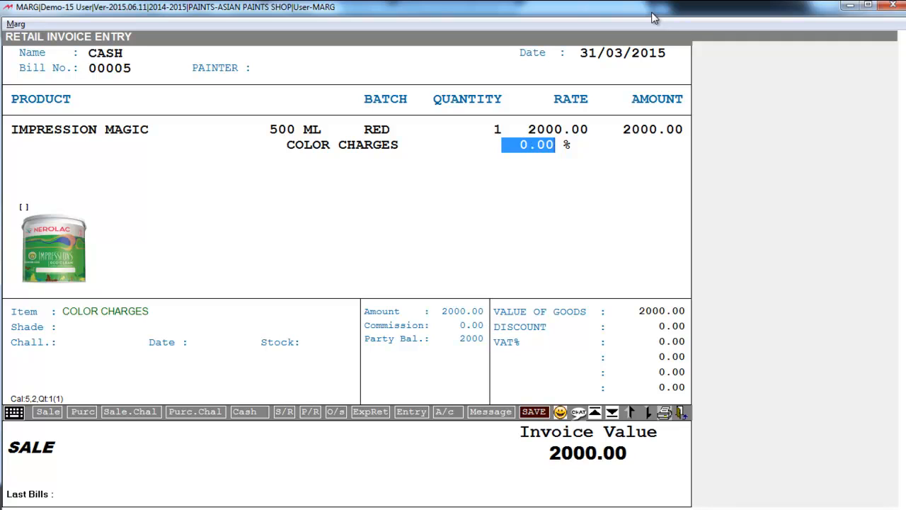
text(10)
key(Return)
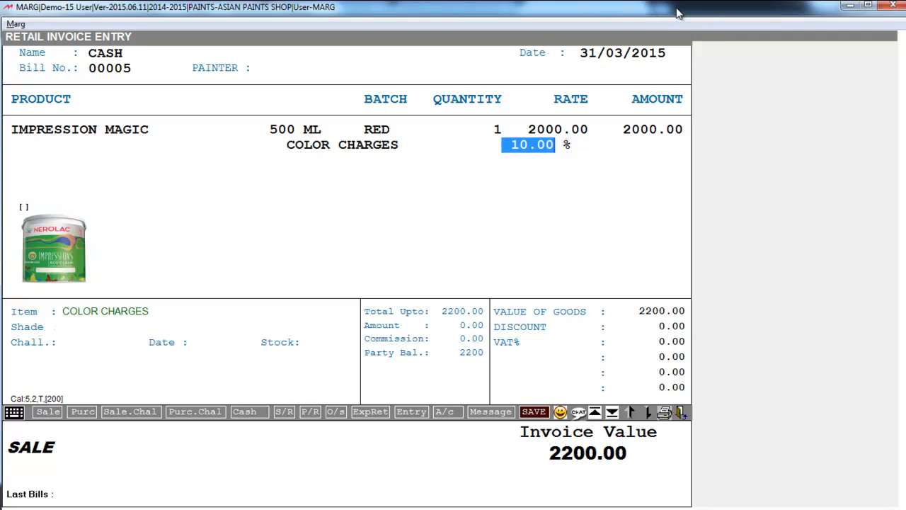
key(Return)
key(Escape)
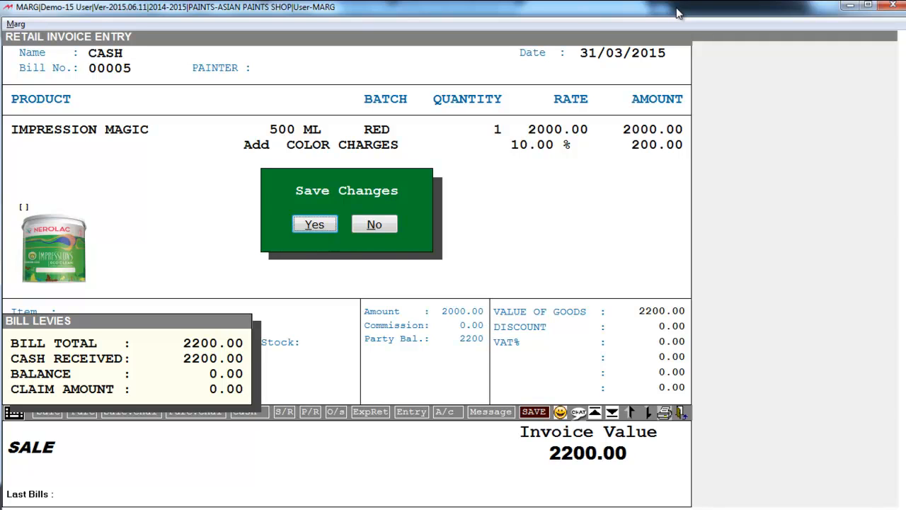
key(Return)
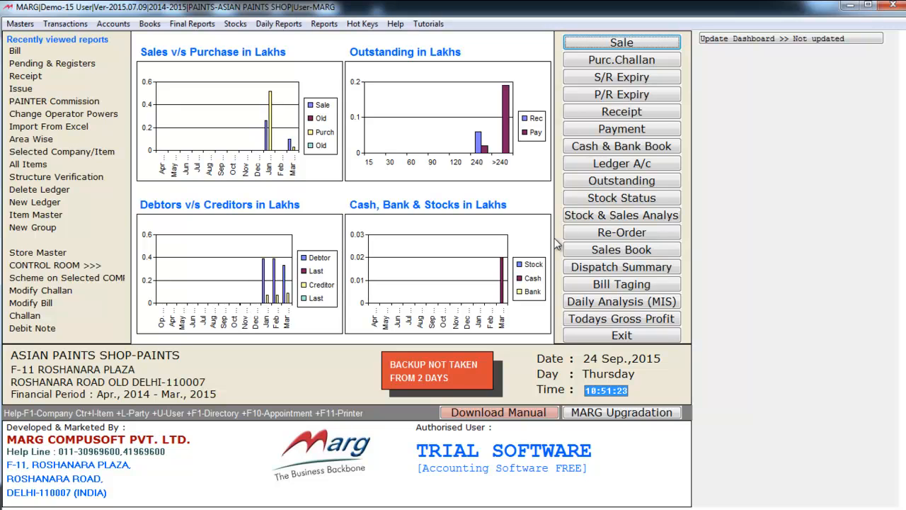
Step: Open Masters > Rate Master > Scheme on Selected COMPANY
key(alt+m)
key(Down)
key(Down)
key(Down)
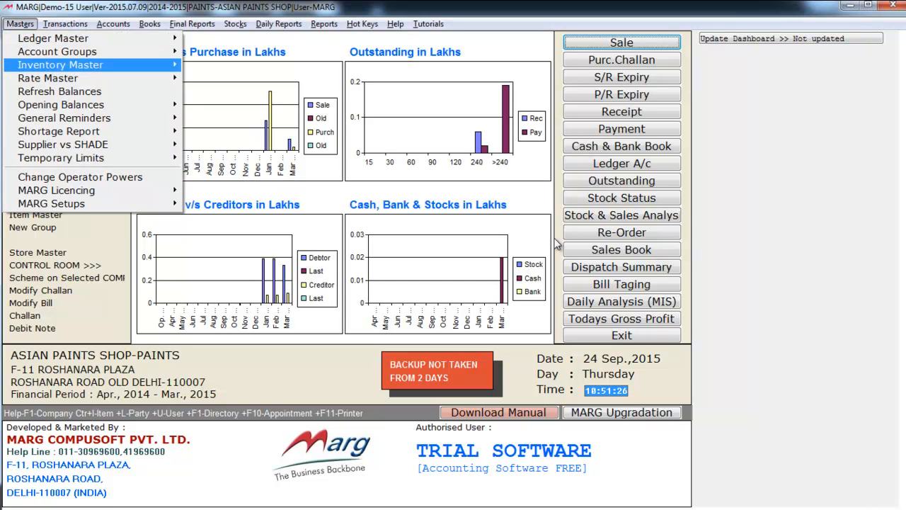
key(Right)
key(Down)
key(Down)
key(Down)
key(Down)
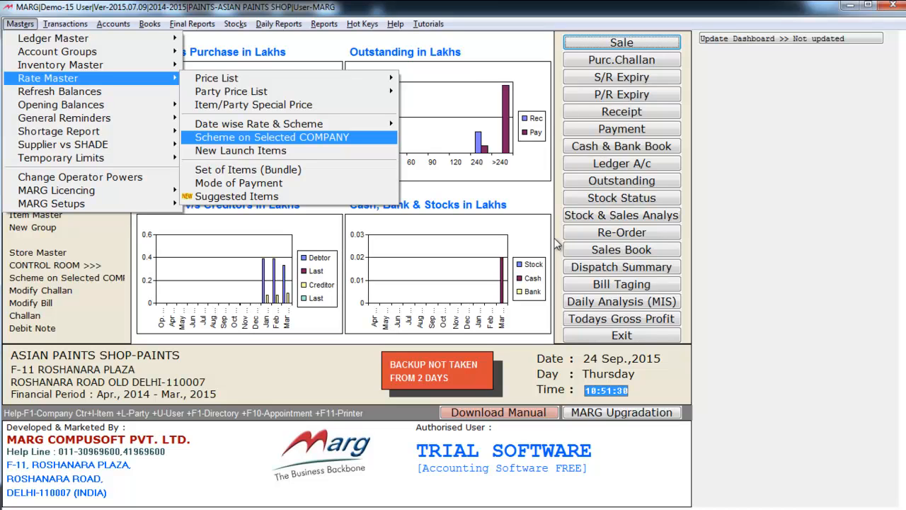
key(Return)
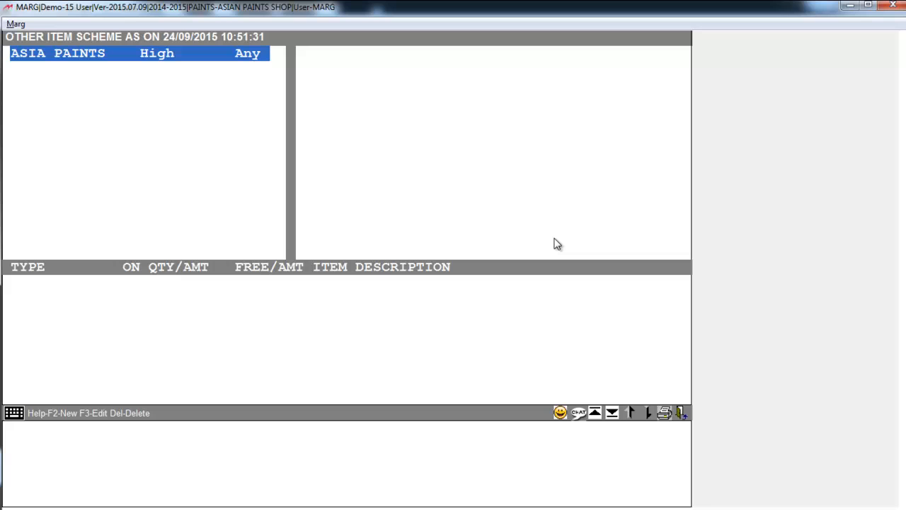
Step: Modify the ASIA PAINTS scheme, keeping High priority and Any One type
key(F3)
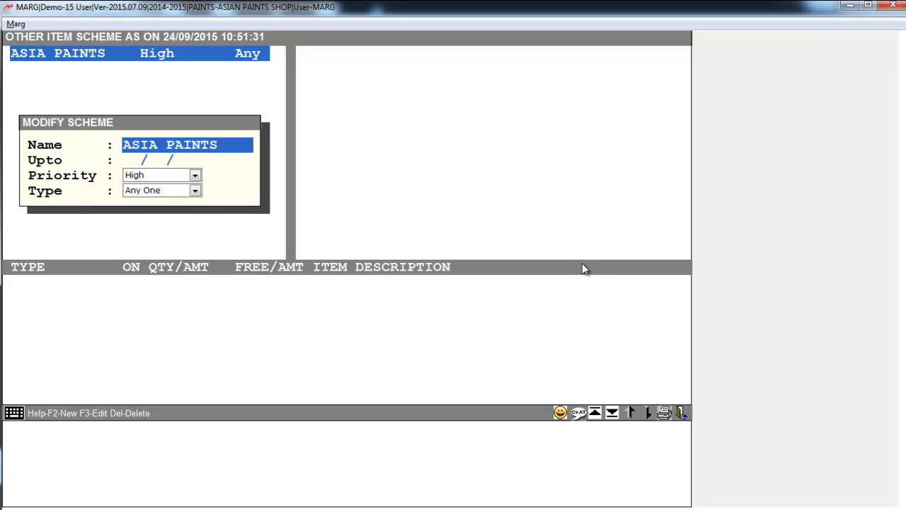
key(Return)
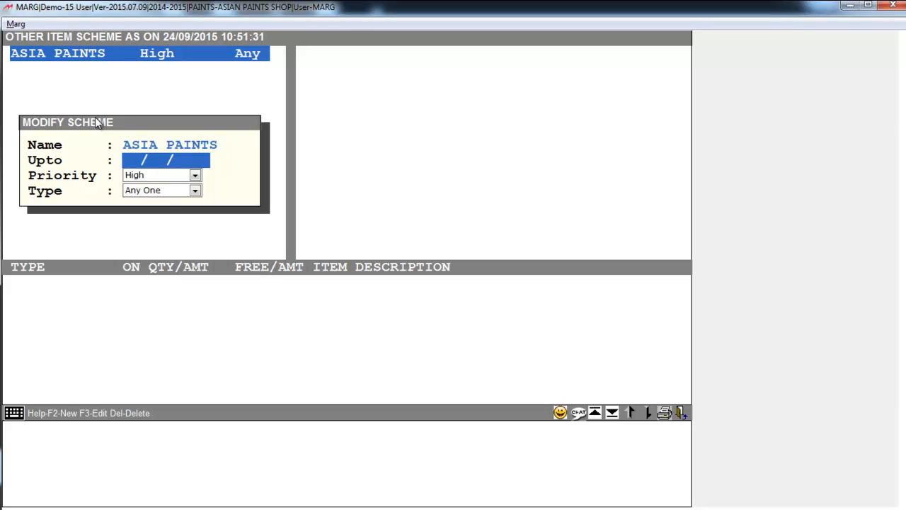
click(194, 175)
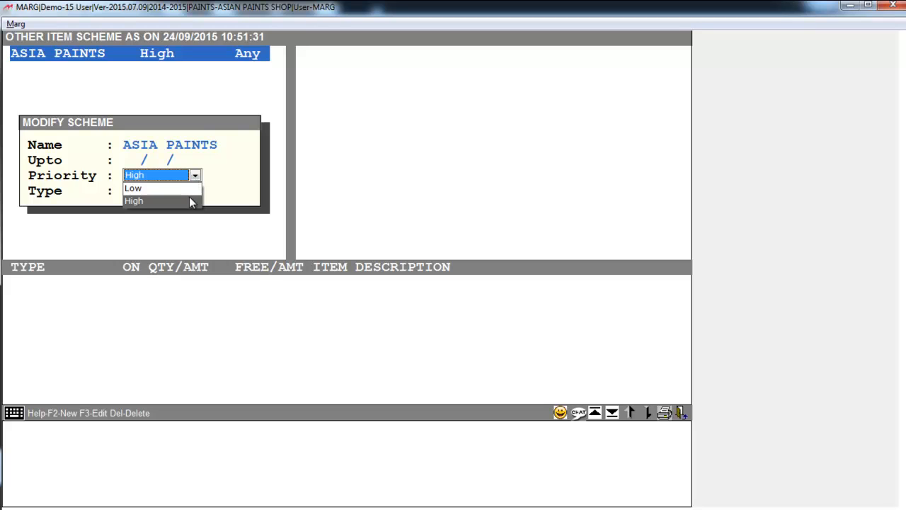
click(187, 178)
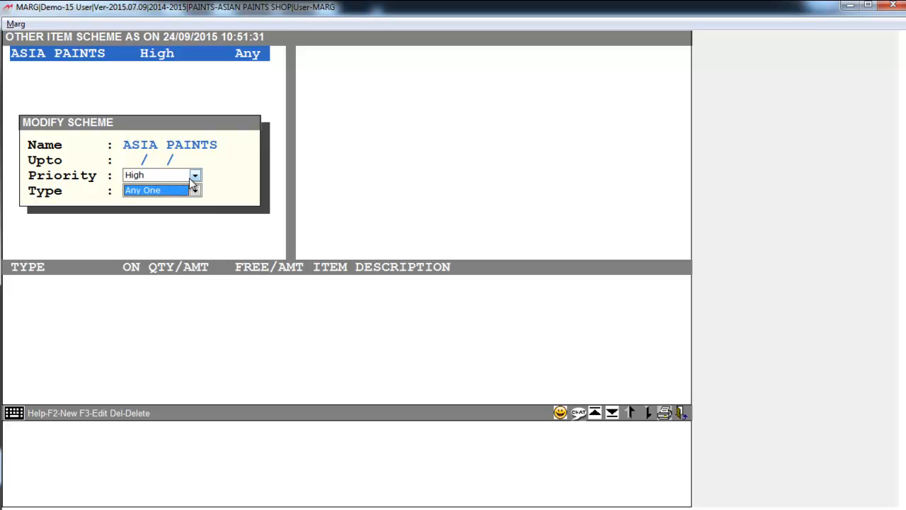
key(Return)
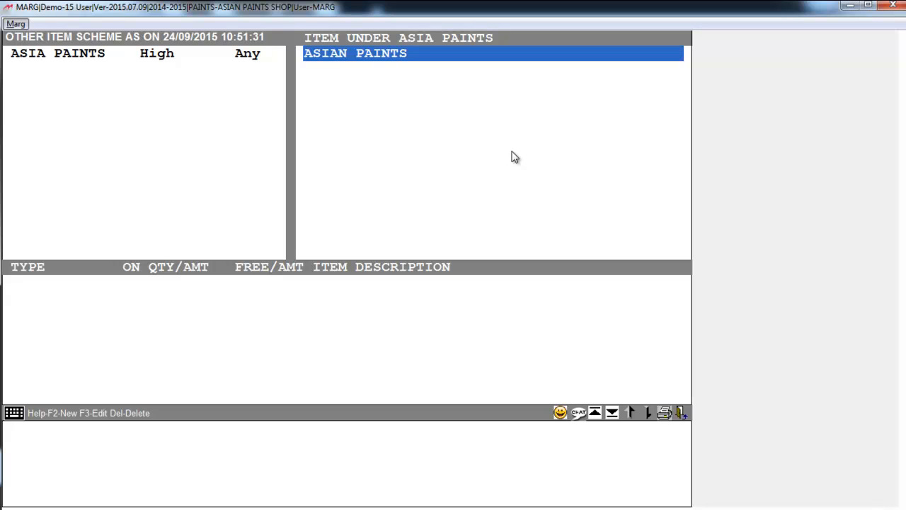
Step: Select ASIAN PAINTS as the company and open its 5.00 qty, 20.00 per unit rule
key(Down)
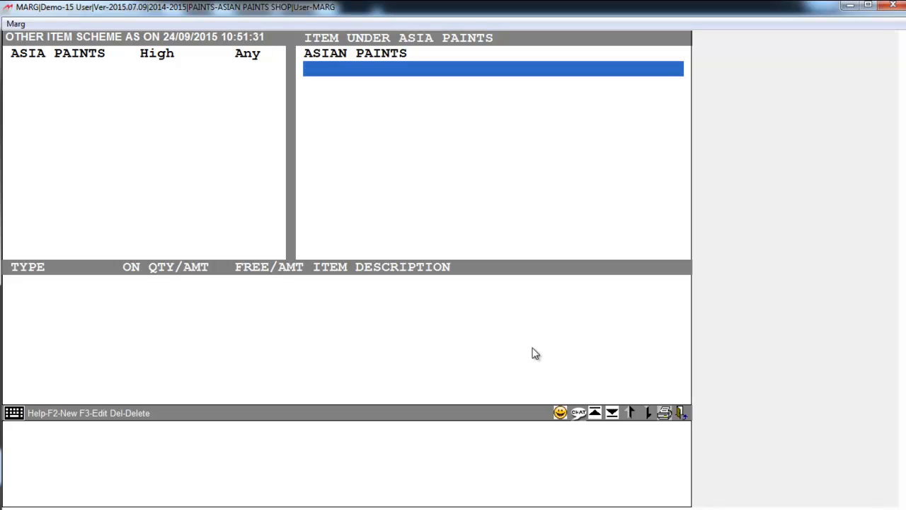
key(Return)
key(Down)
key(Down)
key(Down)
key(Down)
key(Down)
key(Up)
key(Up)
key(Up)
key(Up)
key(Down)
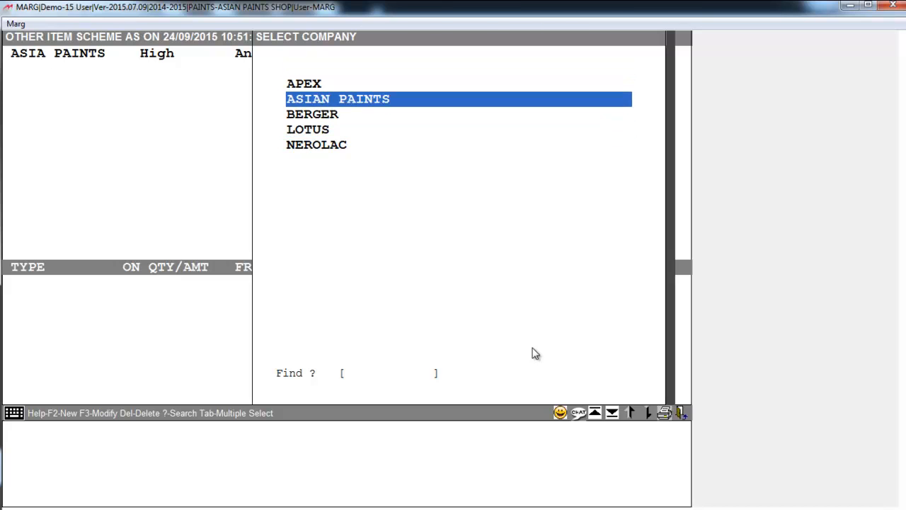
key(Return)
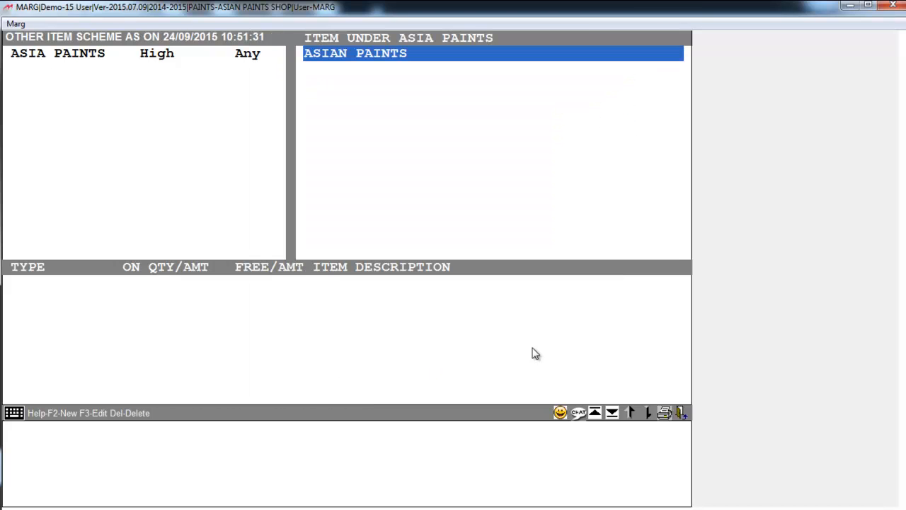
key(Return)
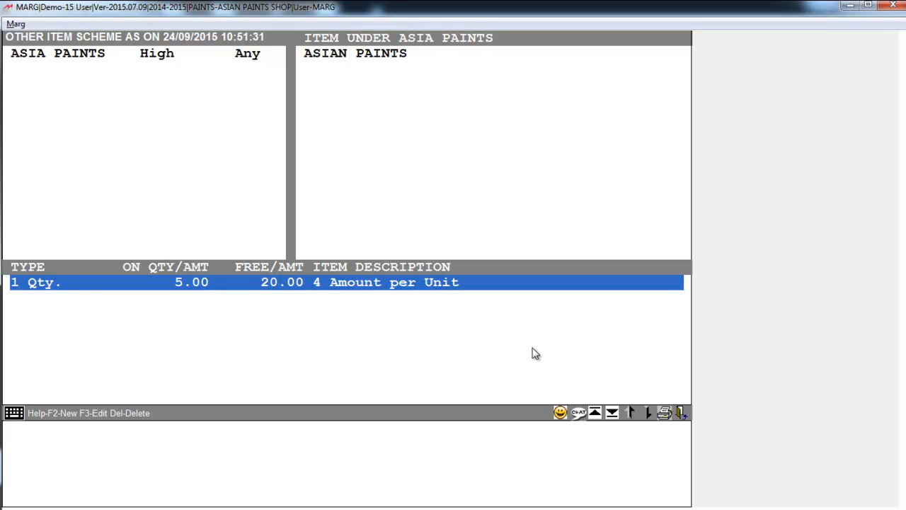
key(Return)
click(60, 281)
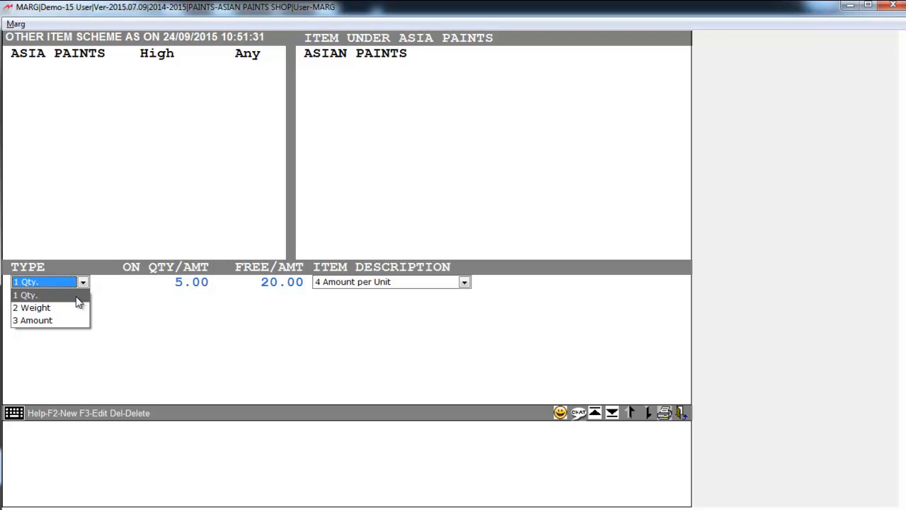
Step: Keep the ASIA PAINTS rule as Qty, 5.00, 20.00, Amount per Unit, then exit to the dashboard
click(75, 296)
key(Return)
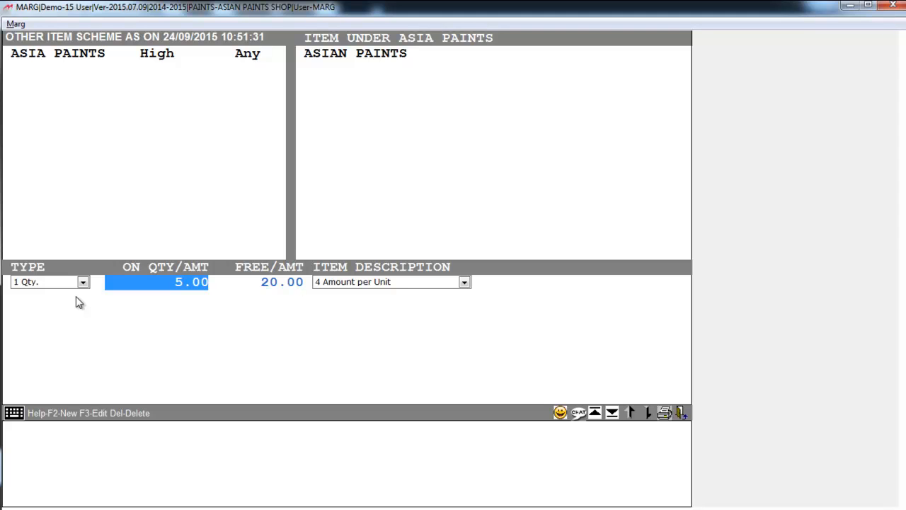
key(Return)
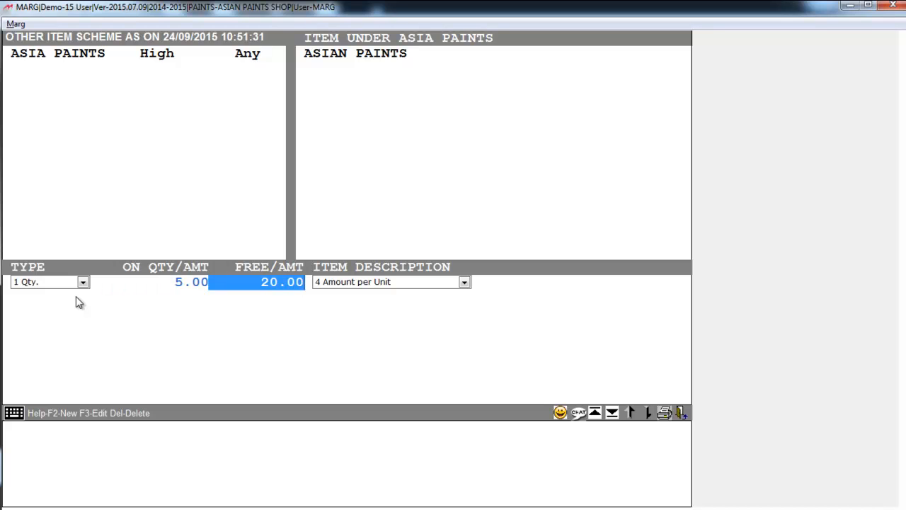
key(Return)
key(Return)
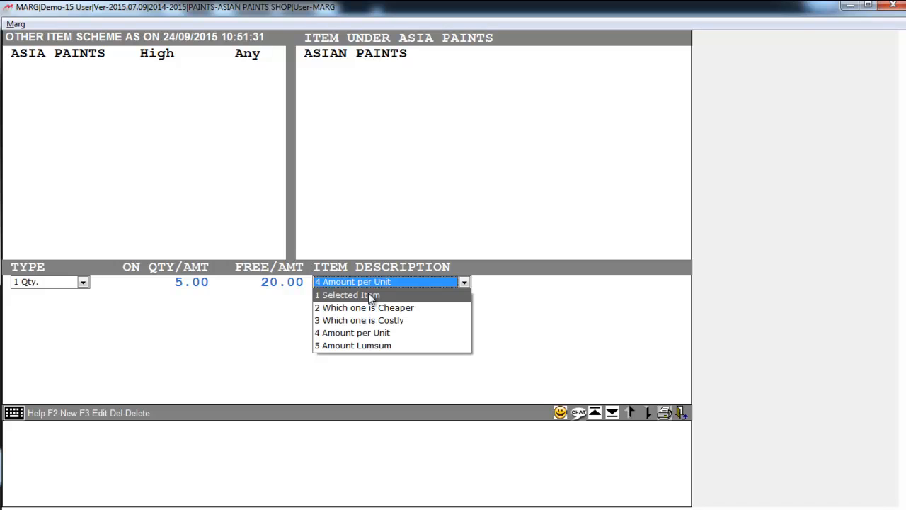
click(373, 334)
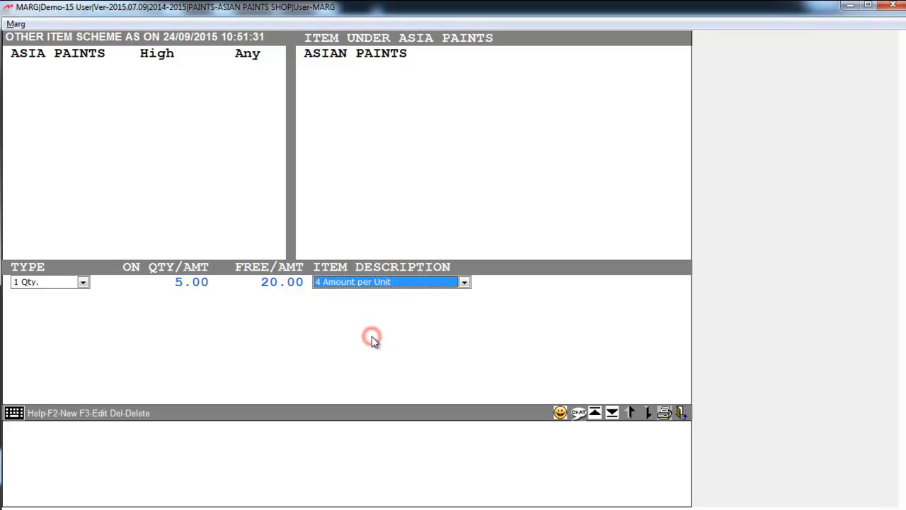
key(Escape)
key(Escape)
key(Escape)
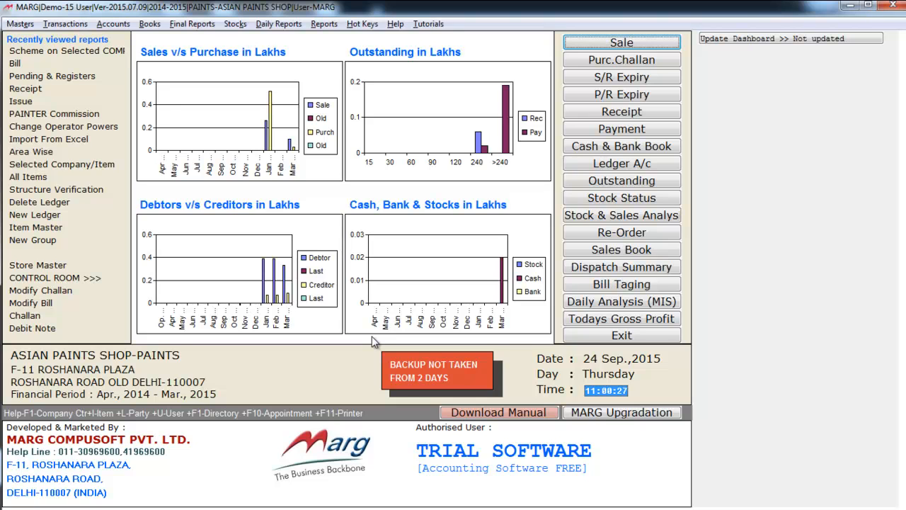
Step: Start a new sale, pick the party, and compare the BLUE APEX ULTIMA and ROYALE ASPIRA items
key(Return)
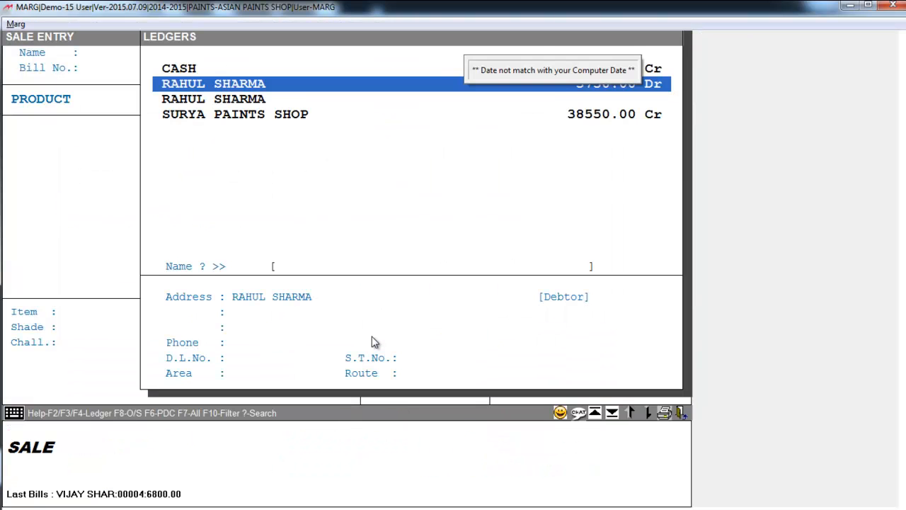
key(Return)
key(Return)
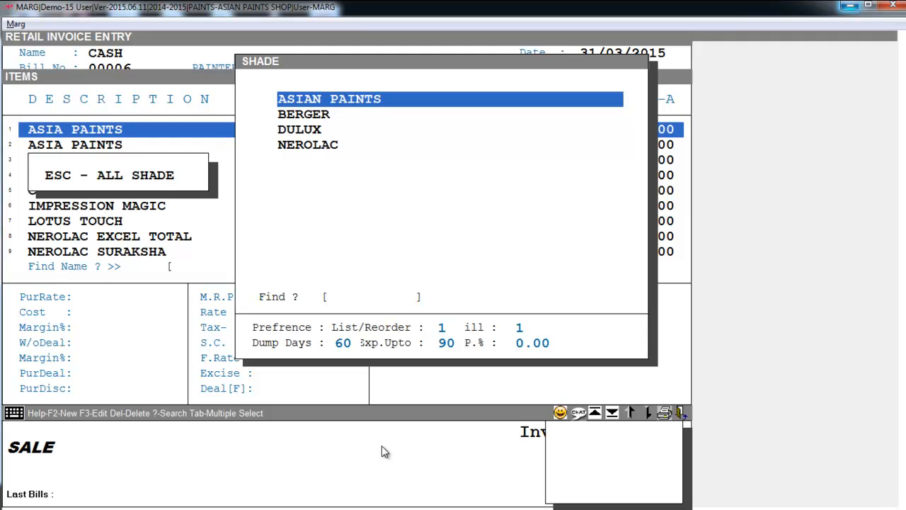
key(Return)
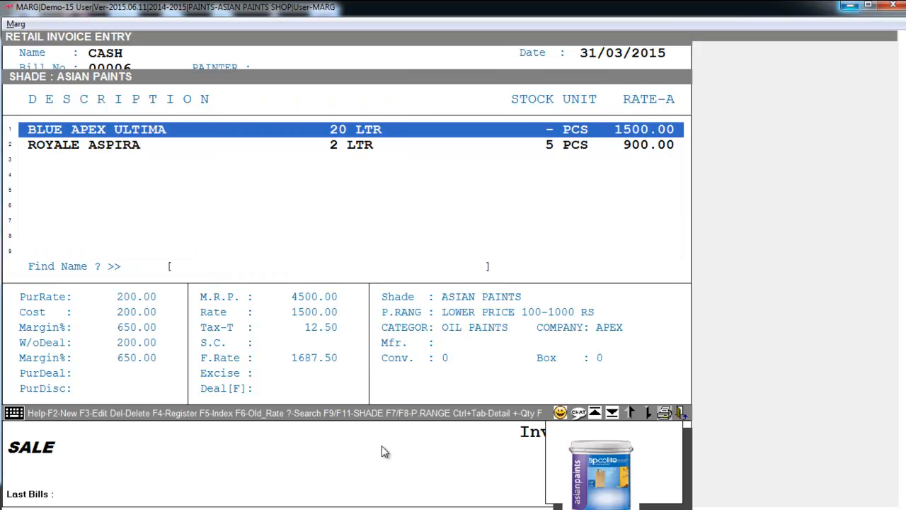
key(Down)
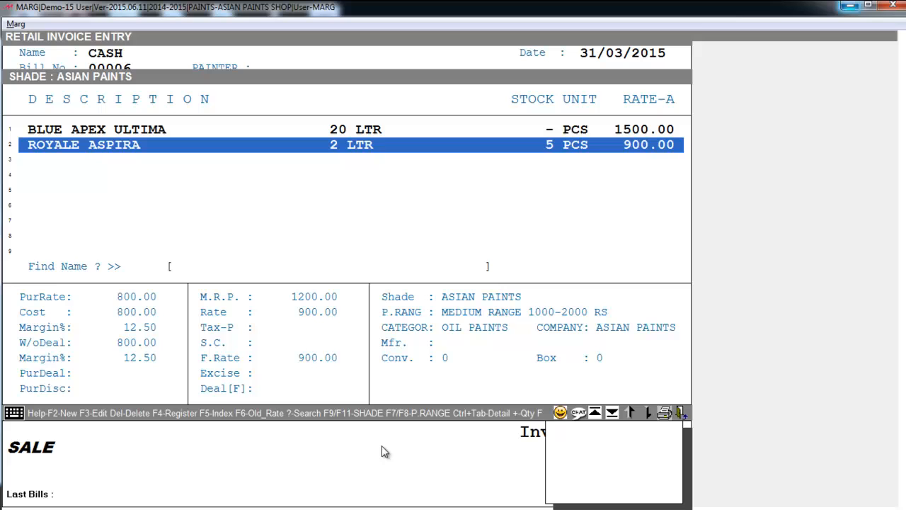
key(Up)
key(Down)
key(Up)
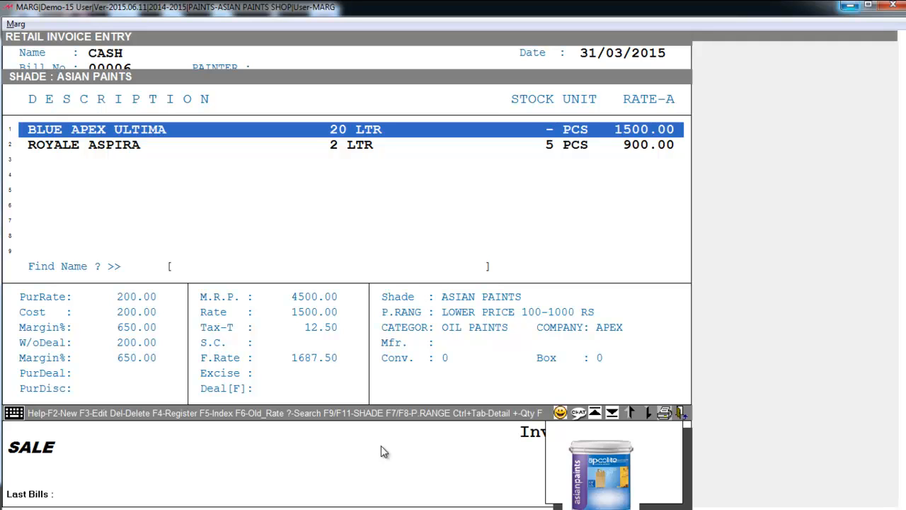
Step: Add 5 pcs of ROYALE ASPIRA 2 LTR at 900.00 to bring the invoice to 4500.00
key(Down)
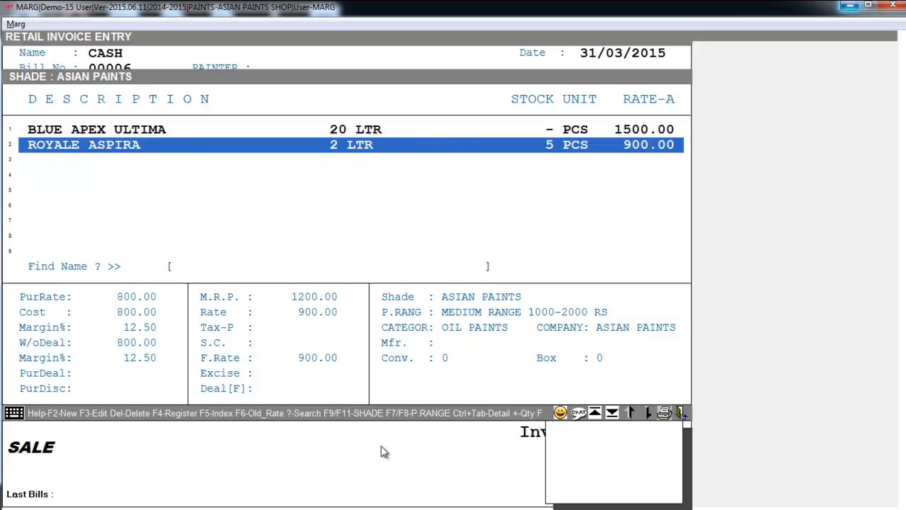
key(Return)
text(5)
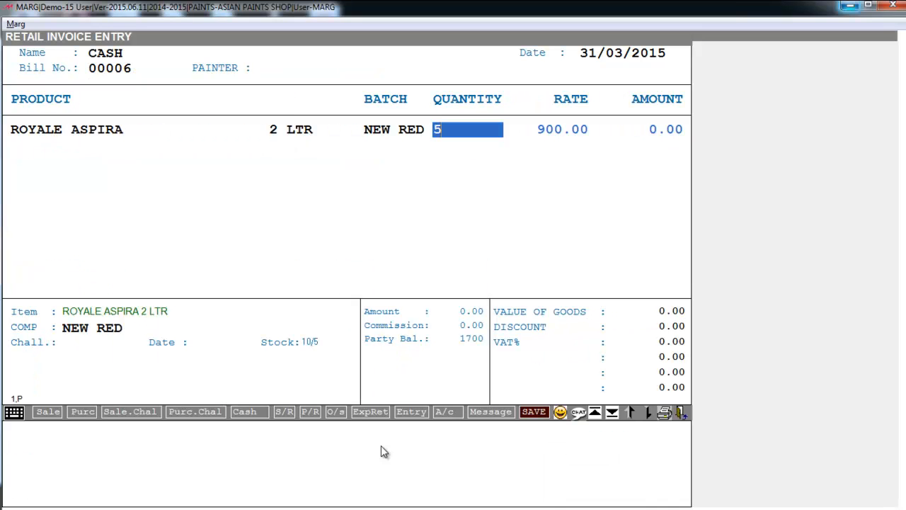
key(Return)
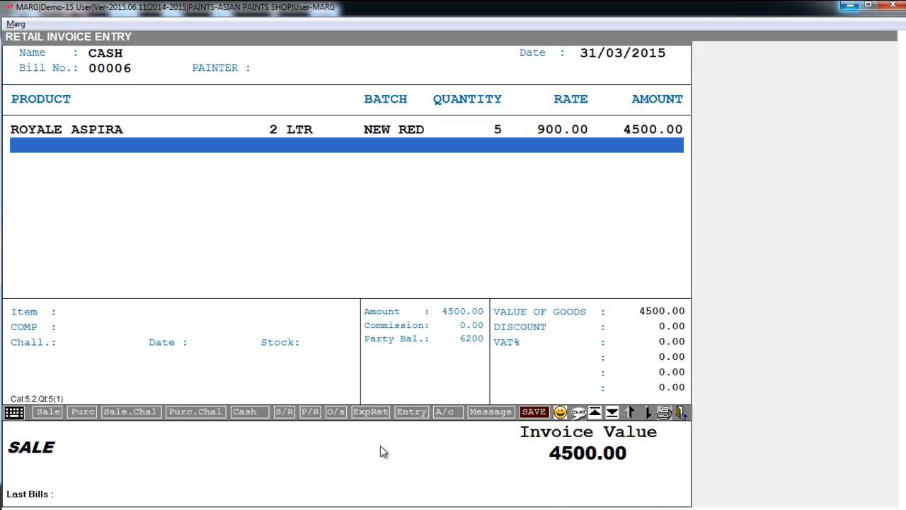
key(Escape)
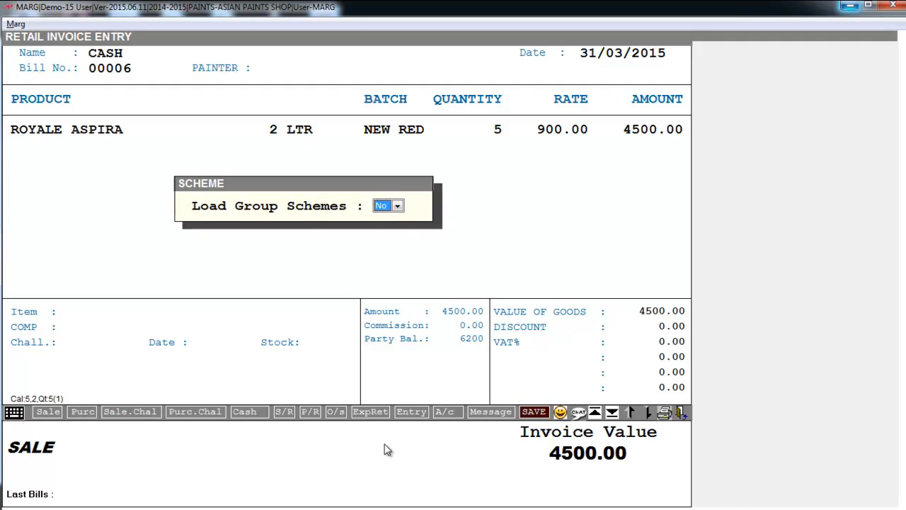
Step: Load group schemes for a 100.00 deduction and save cash bill 00006 at 4400.00
key(space)
key(Up)
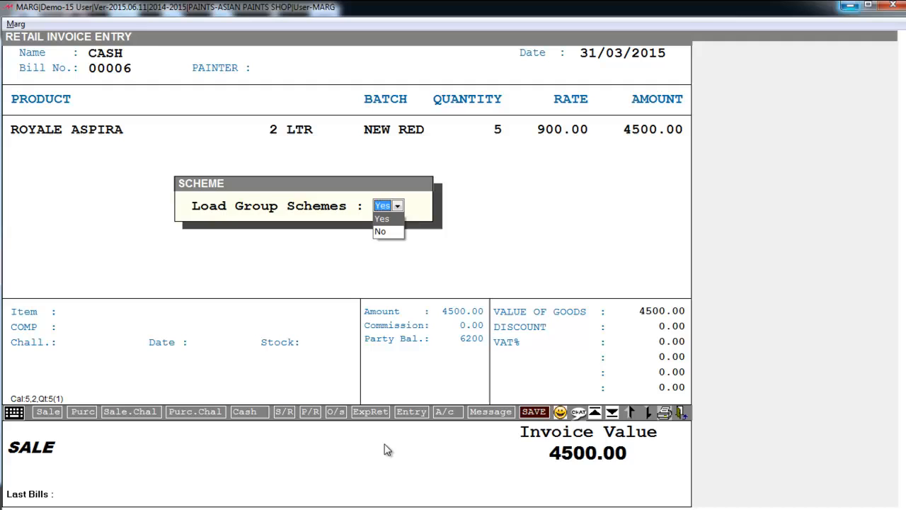
key(Return)
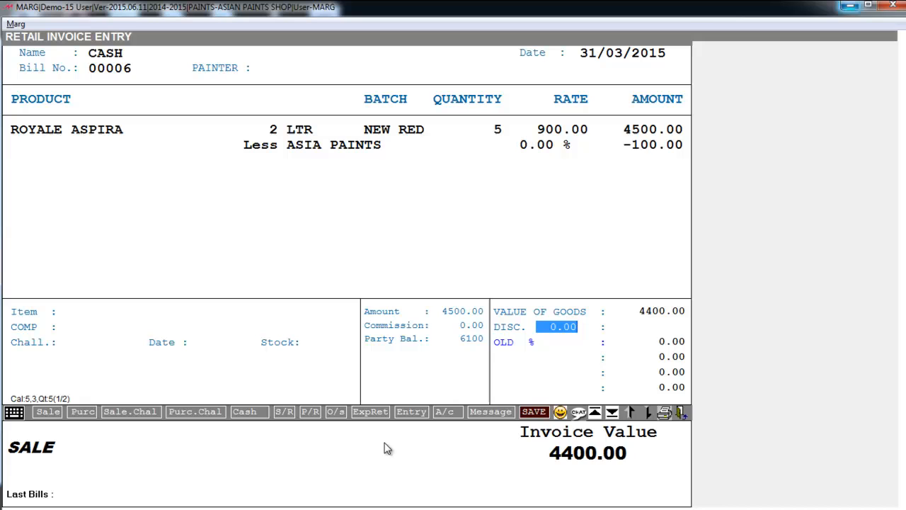
key(Return)
key(Return)
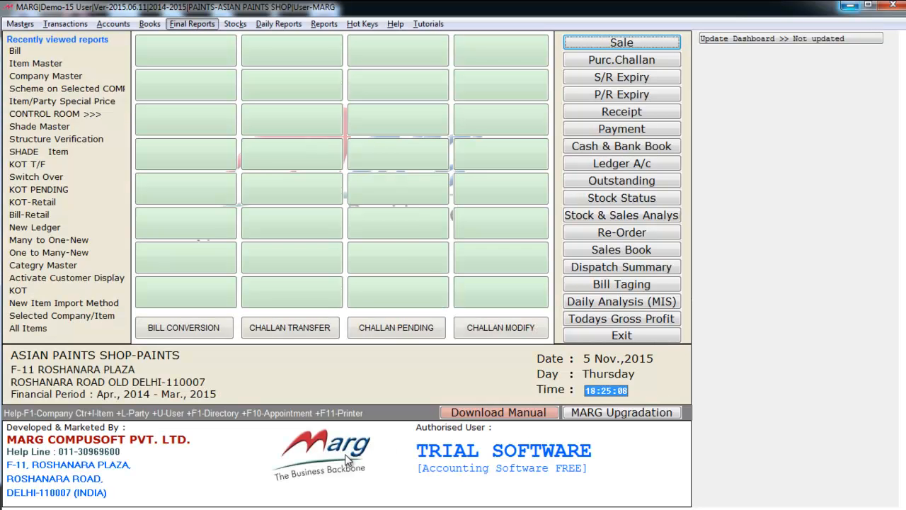
Step: Browse Final Reports from Trial Balance through Balance Sheet and Ratio Analysis to VAT Returns, then close it
key(alt+f)
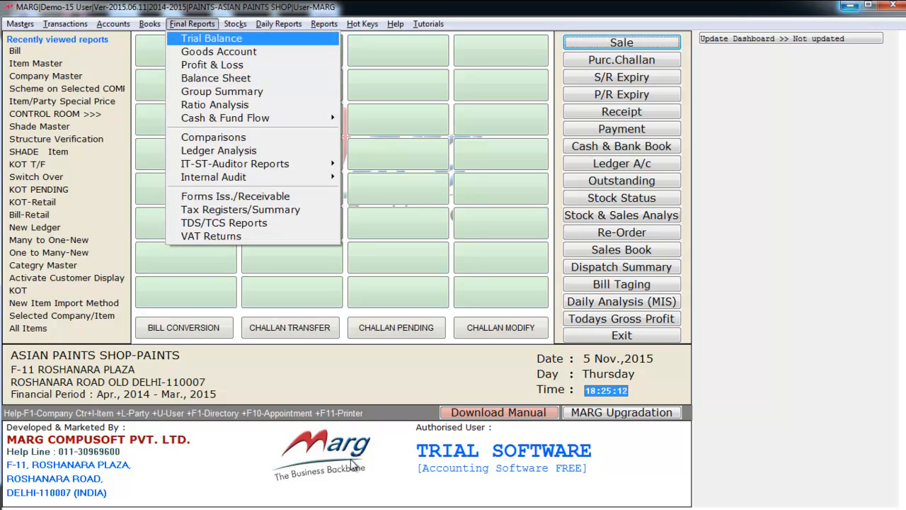
key(Down)
key(Down)
key(Down)
key(Down)
key(Down)
key(Down)
key(Down)
key(Up)
key(Up)
key(Up)
key(Up)
key(Up)
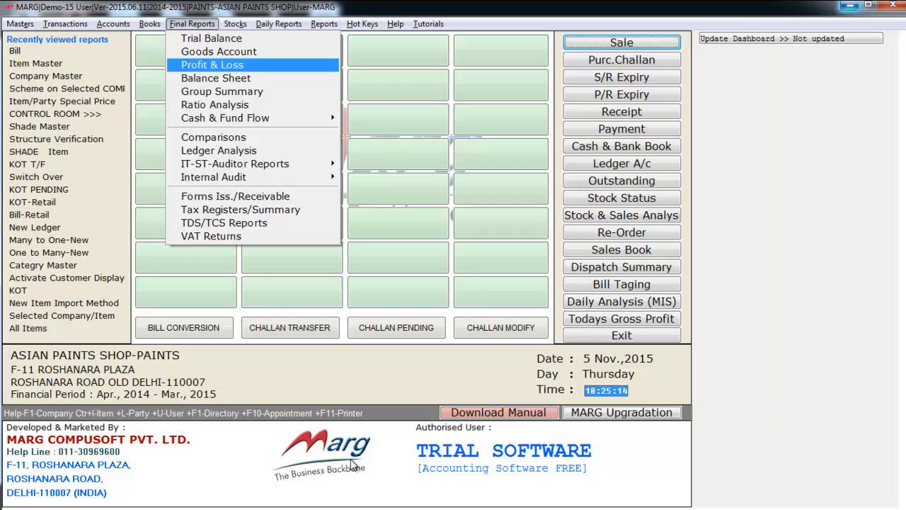
key(Up)
key(Up)
key(Down)
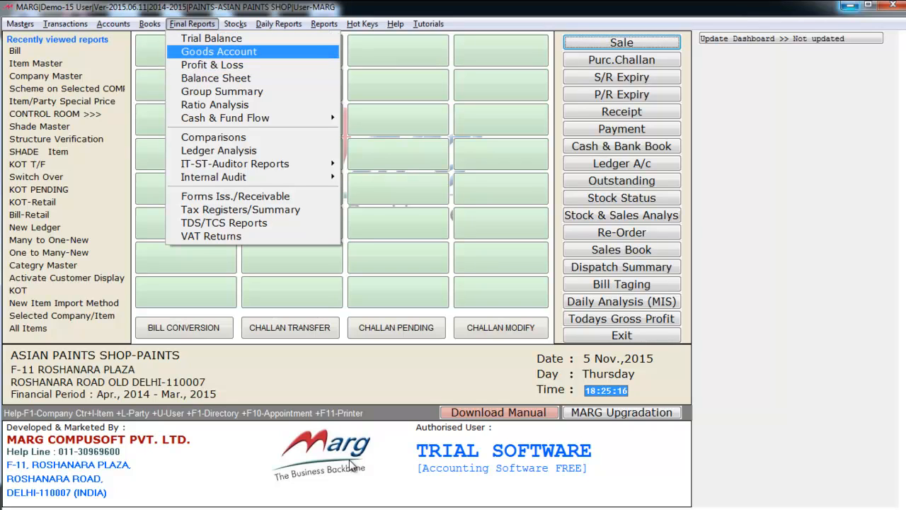
key(Down)
key(Down)
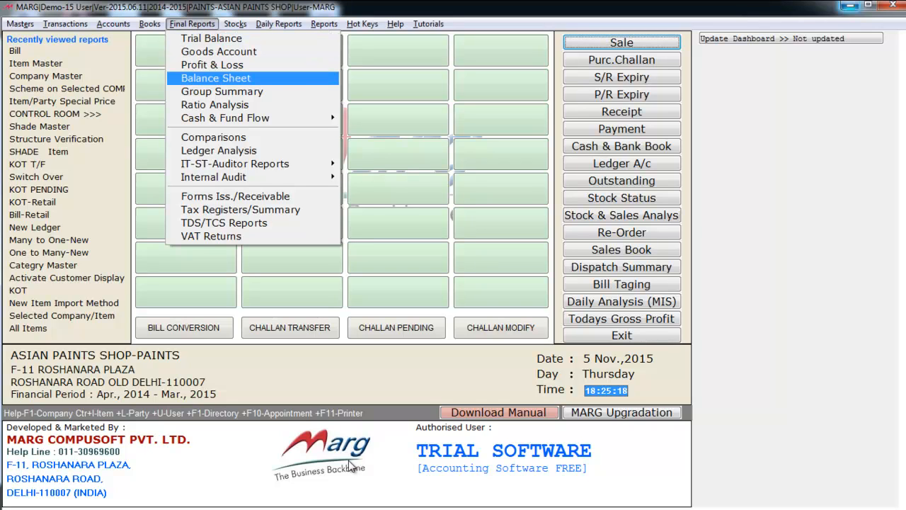
key(Down)
key(Down)
key(Up)
key(Down)
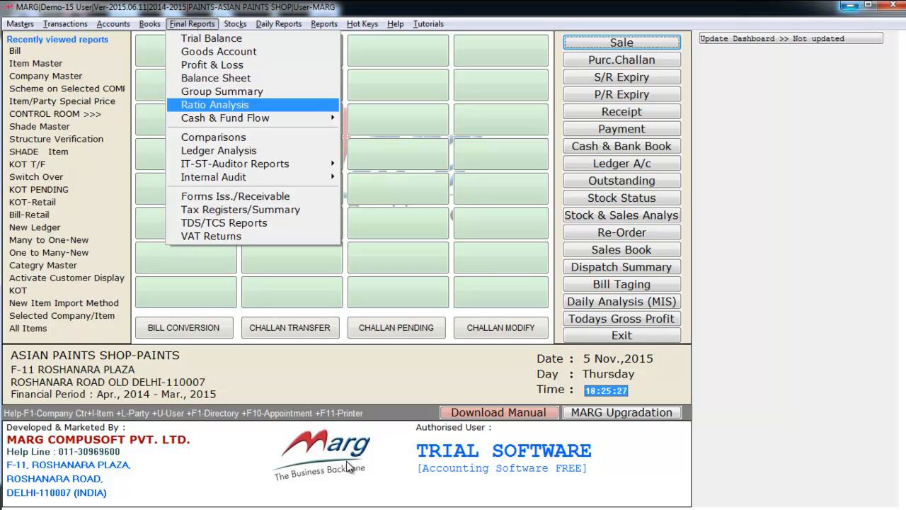
key(Down)
key(Down)
key(Down)
key(Down)
key(Down)
key(Down)
key(Down)
key(Down)
key(Down)
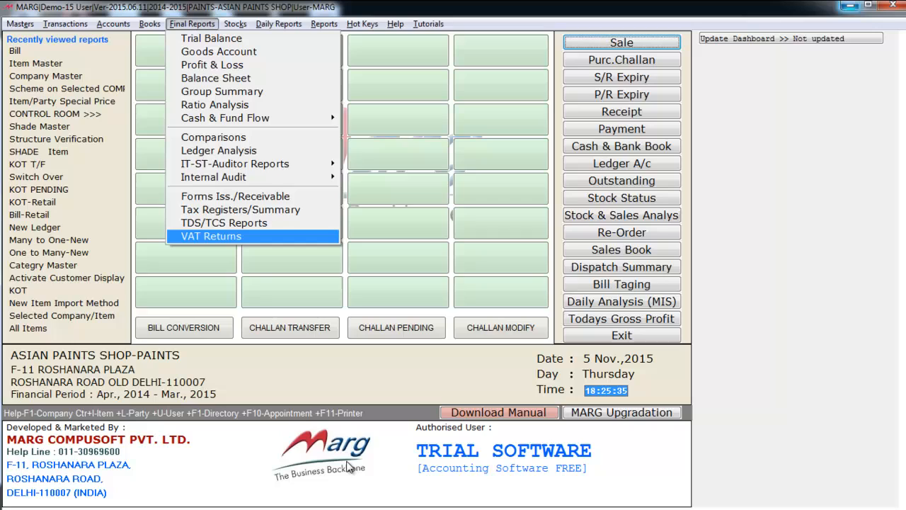
key(Up)
key(Up)
key(Up)
key(Up)
key(Up)
key(Up)
key(Up)
key(Up)
key(Up)
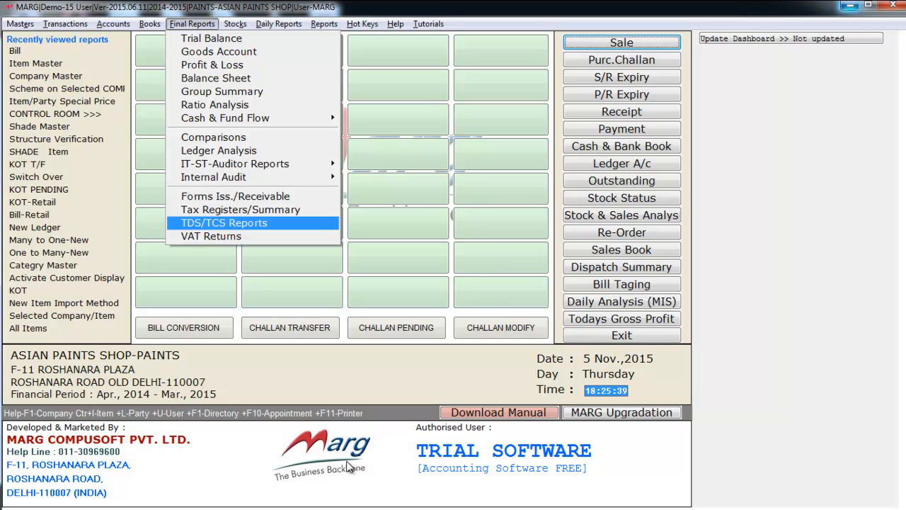
key(End)
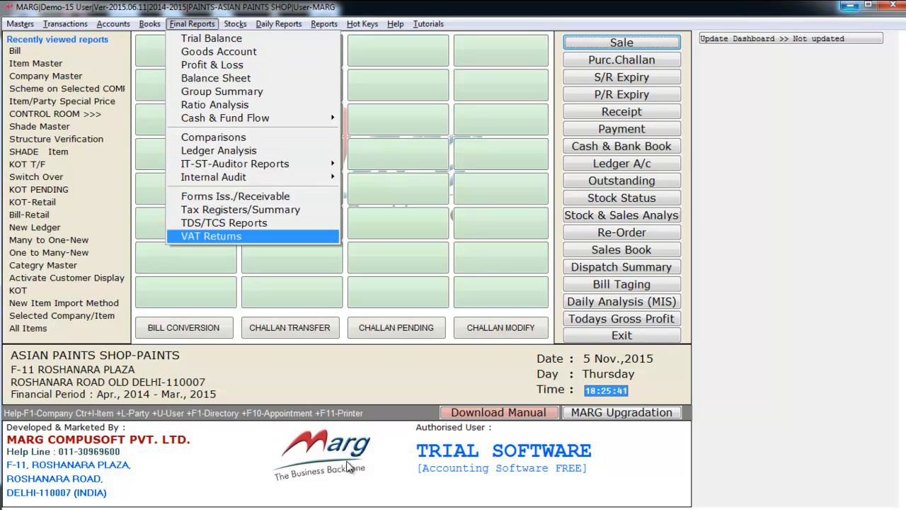
key(Down)
key(Down)
key(Return)
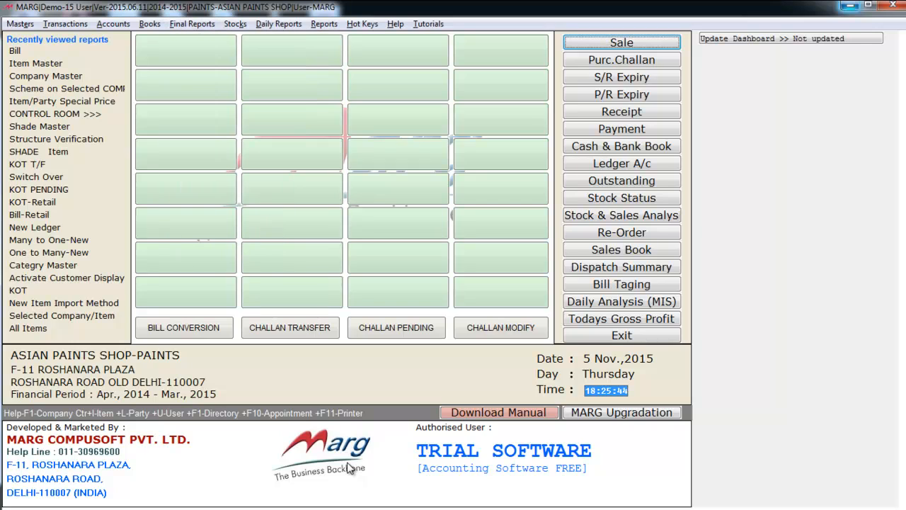
Step: Browse the Stocks menu: Current Stock, Filtered Stock and Stock Valuation
key(alt+s)
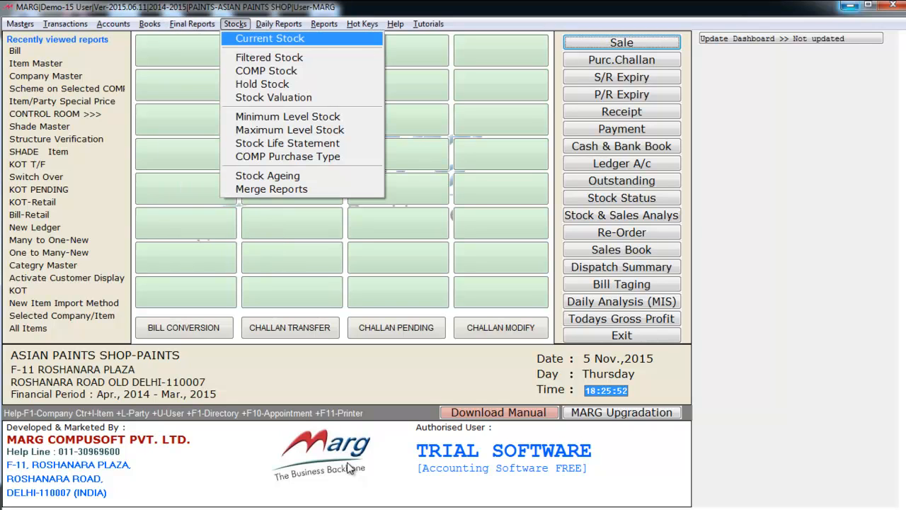
key(Down)
key(Up)
key(Down)
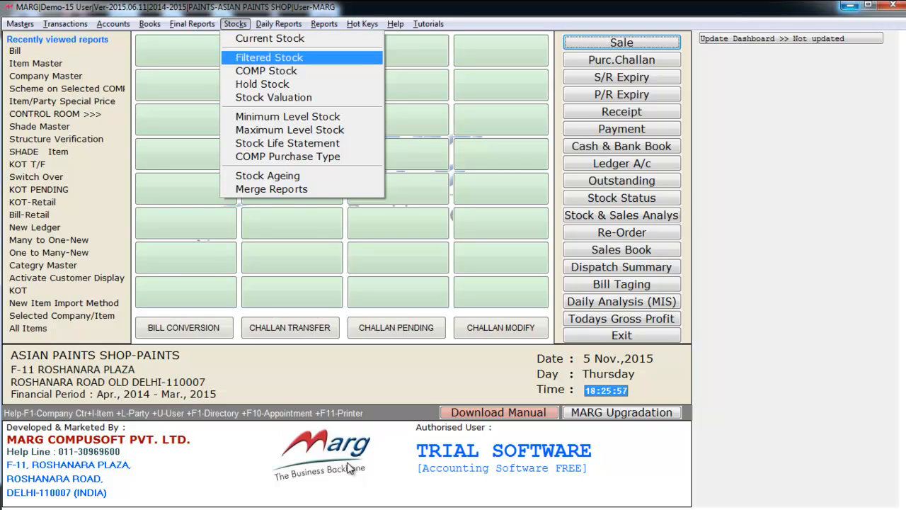
key(Down)
key(Down)
key(Down)
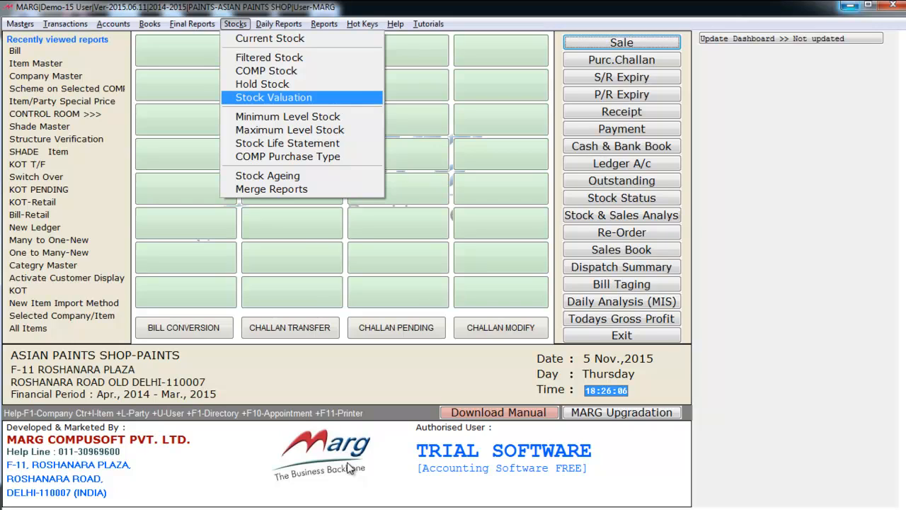
Step: Review the Daily Reports Sale Report options down to PAINTER Commission
key(Right)
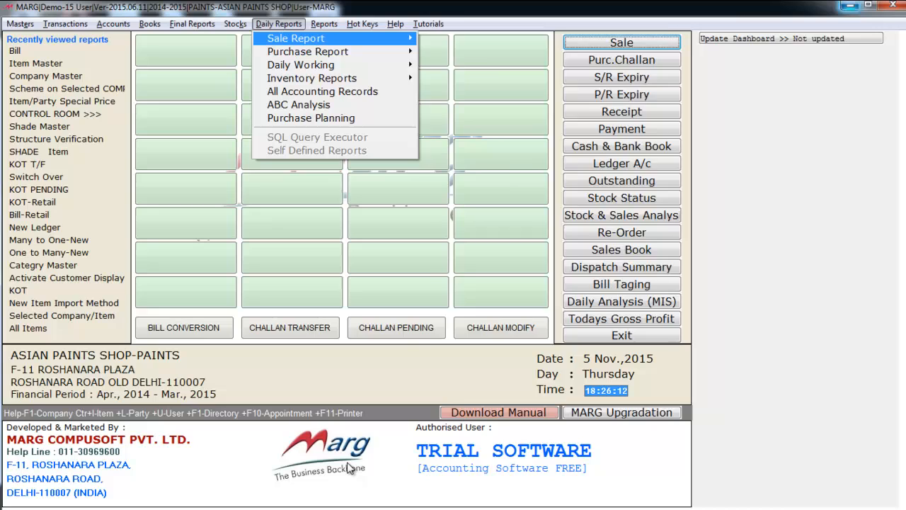
key(Right)
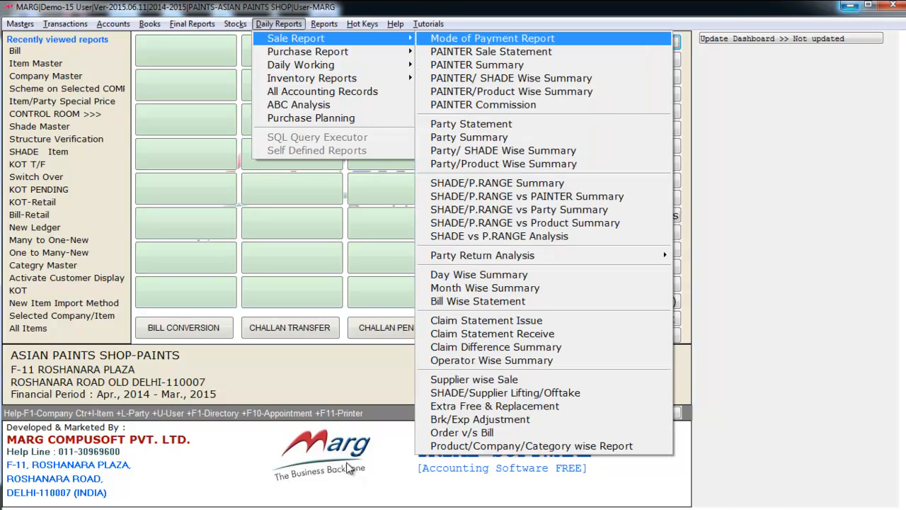
key(Down)
key(Down)
key(Down)
key(Down)
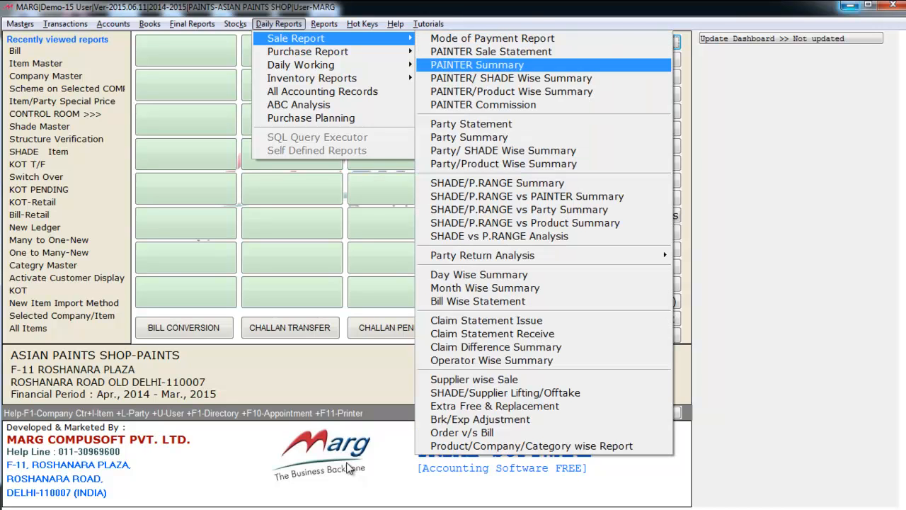
key(Down)
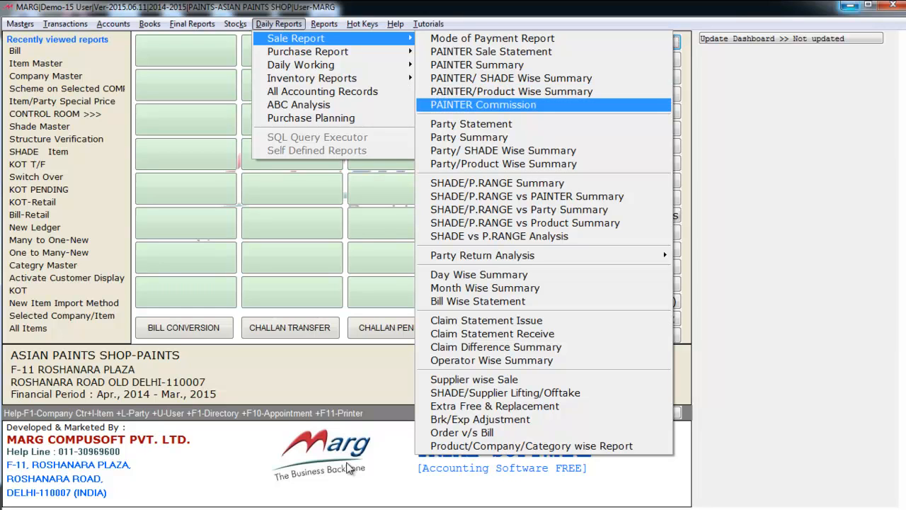
Step: Look through the Reports list, including Management Report and Inventory Report, then close it
key(Right)
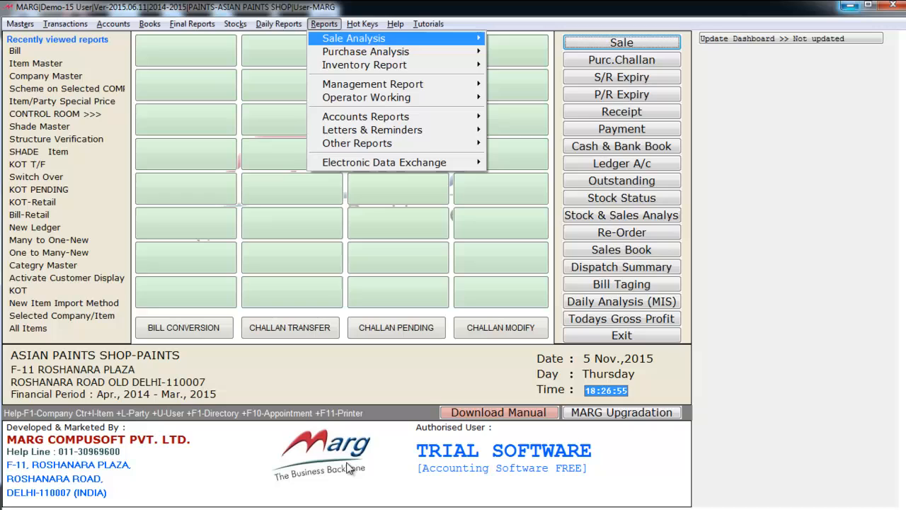
key(Down)
key(Down)
key(Down)
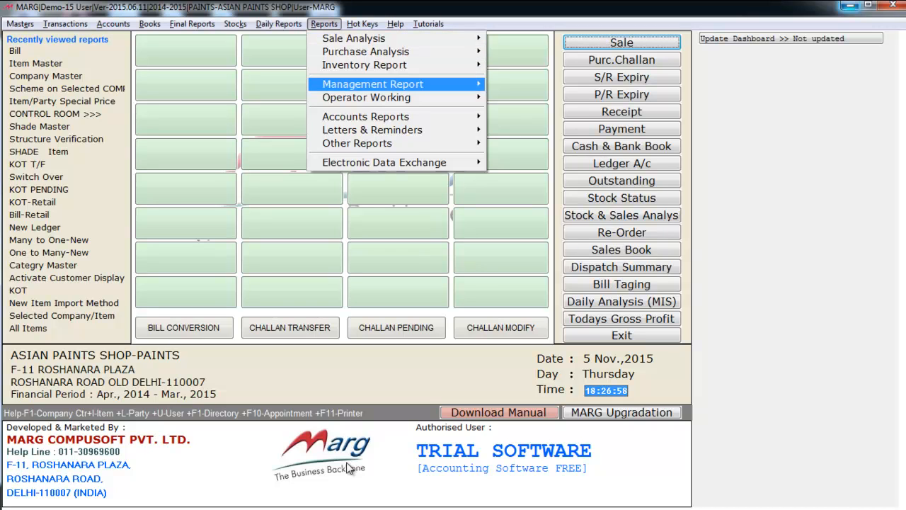
key(Up)
key(Up)
key(Up)
key(Up)
key(Down)
key(Down)
key(Down)
key(Down)
key(Escape)
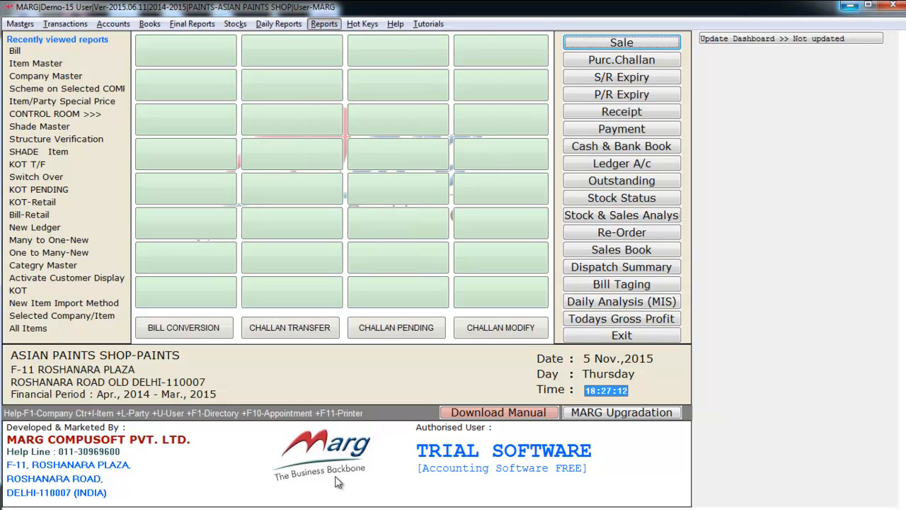